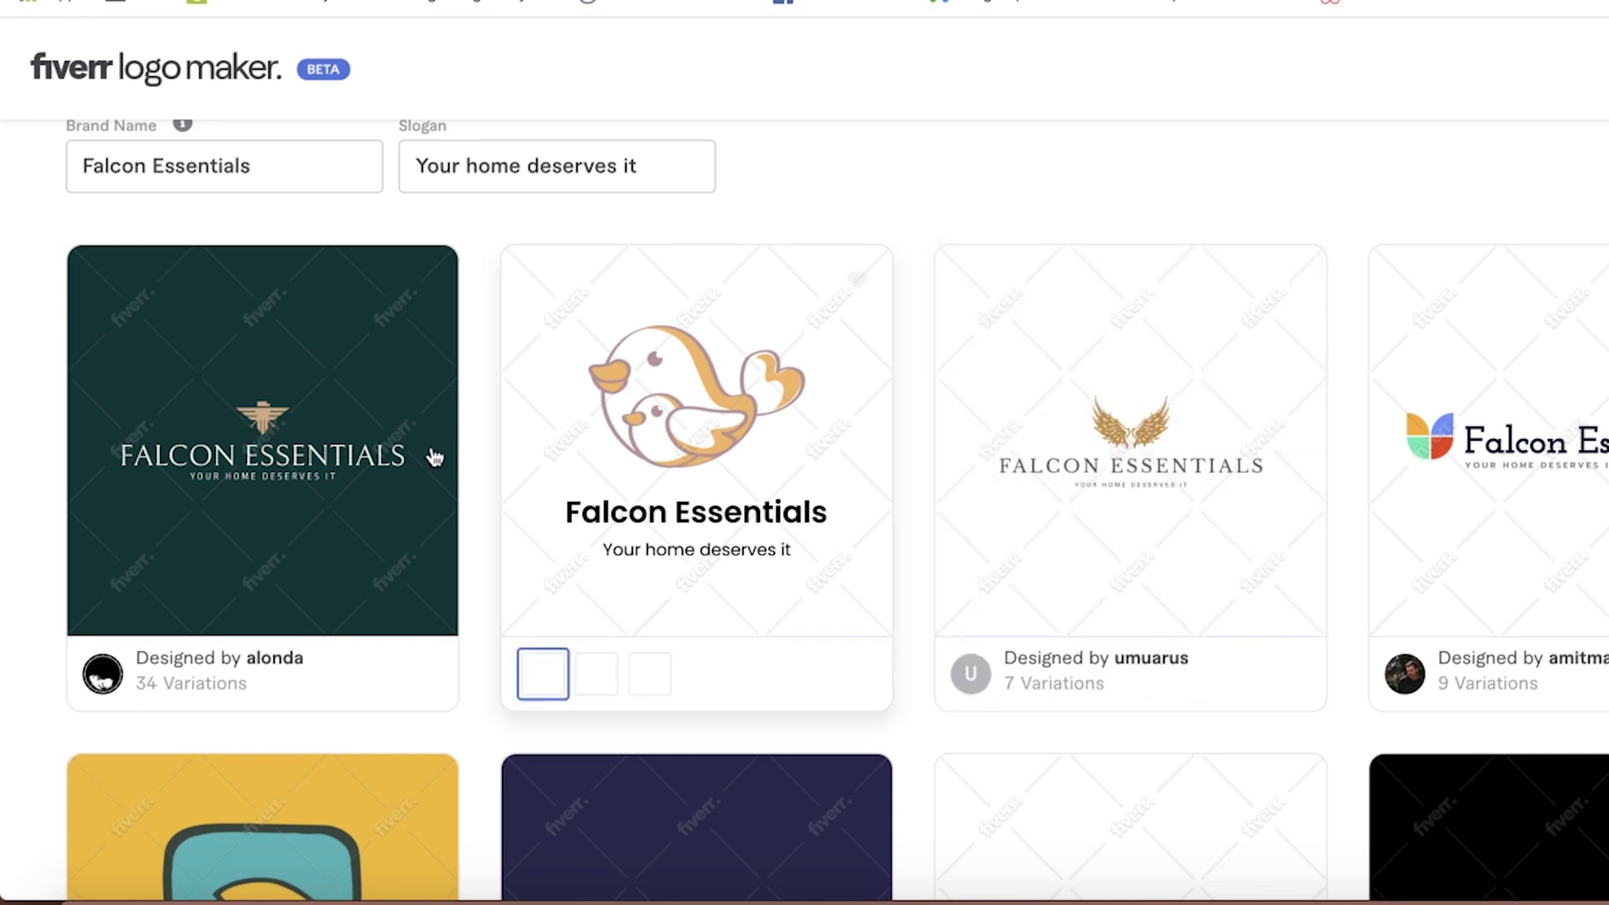
# Open the gold-winged Falcon Essentials logo design and review the branding packages offered for buying and downloading it.
pyautogui.click(1239, 546)
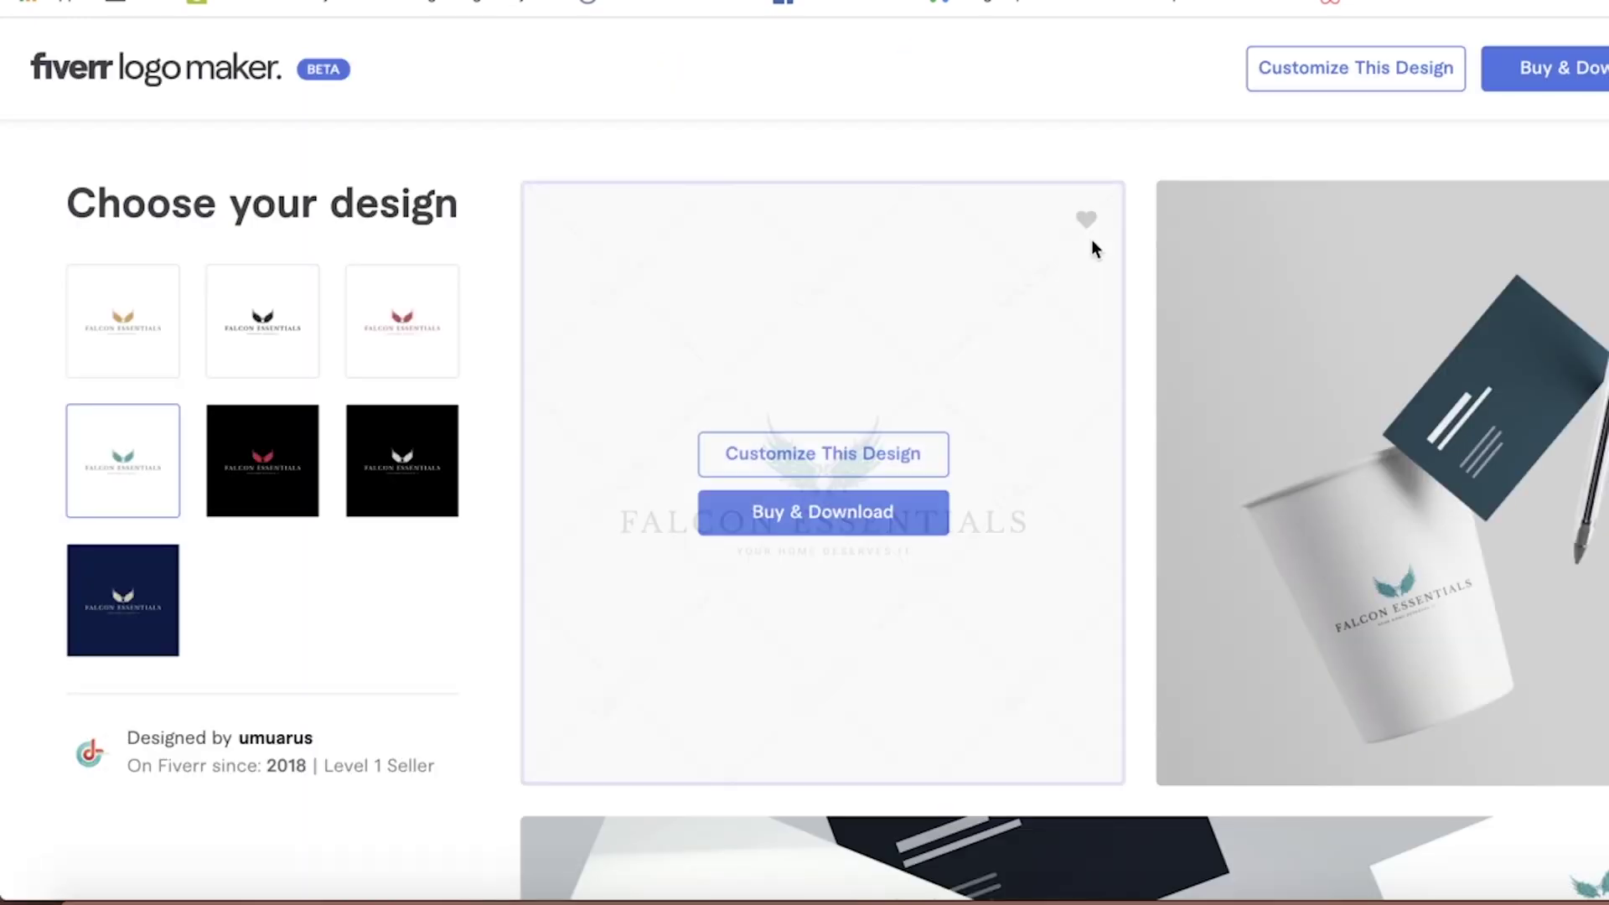
pyautogui.click(867, 531)
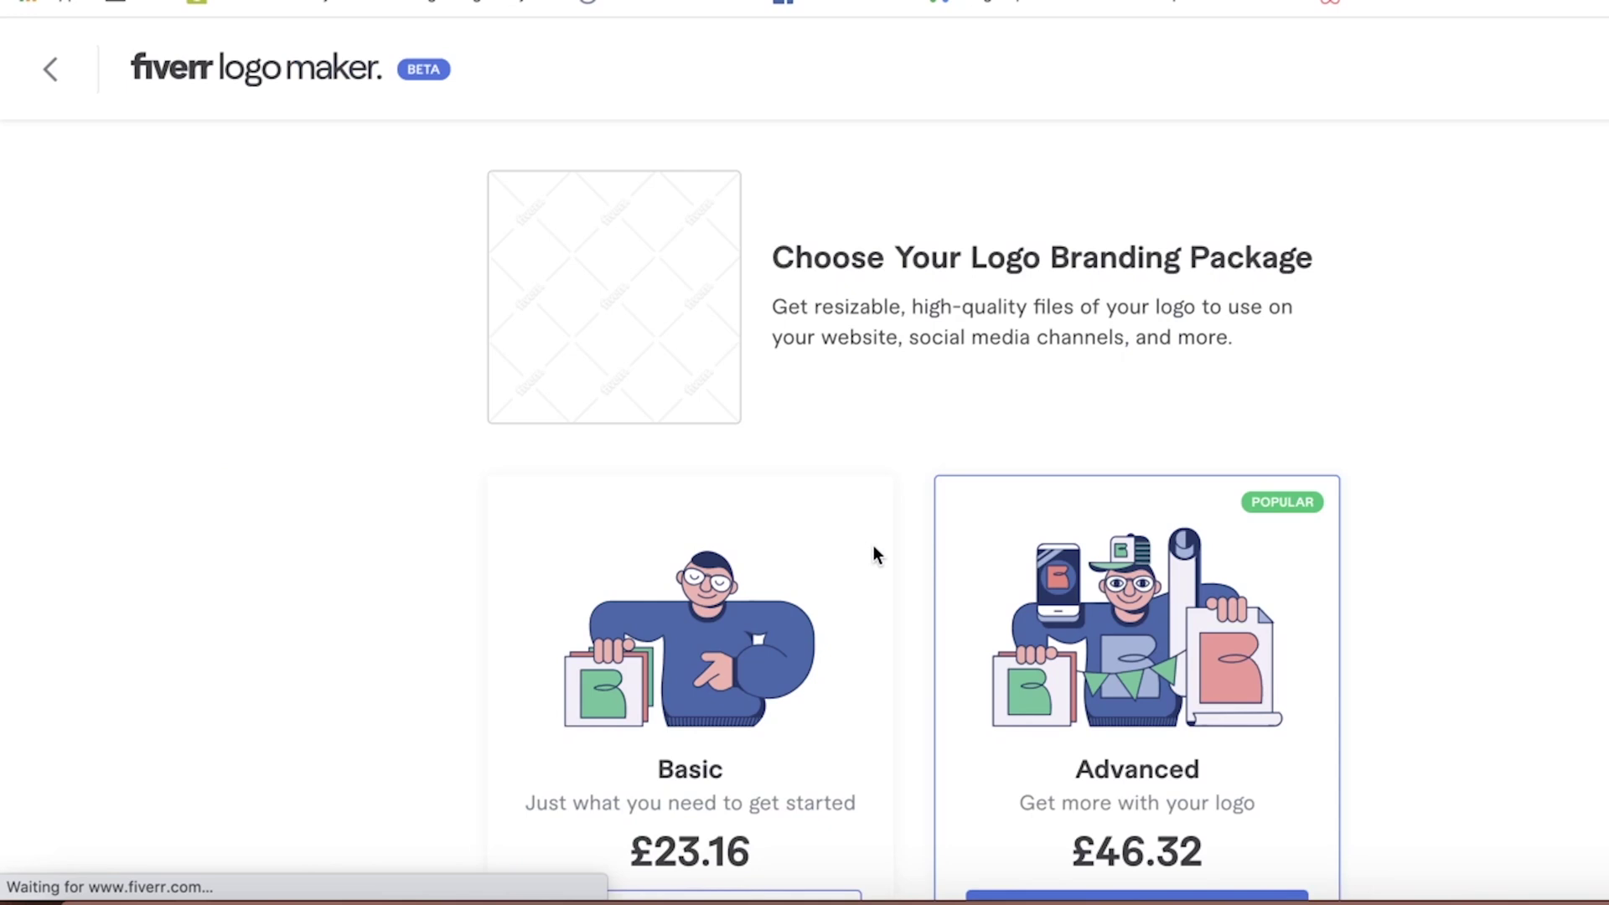
pyautogui.scroll(-2, 873, 545)
pyautogui.scroll(-5, 873, 546)
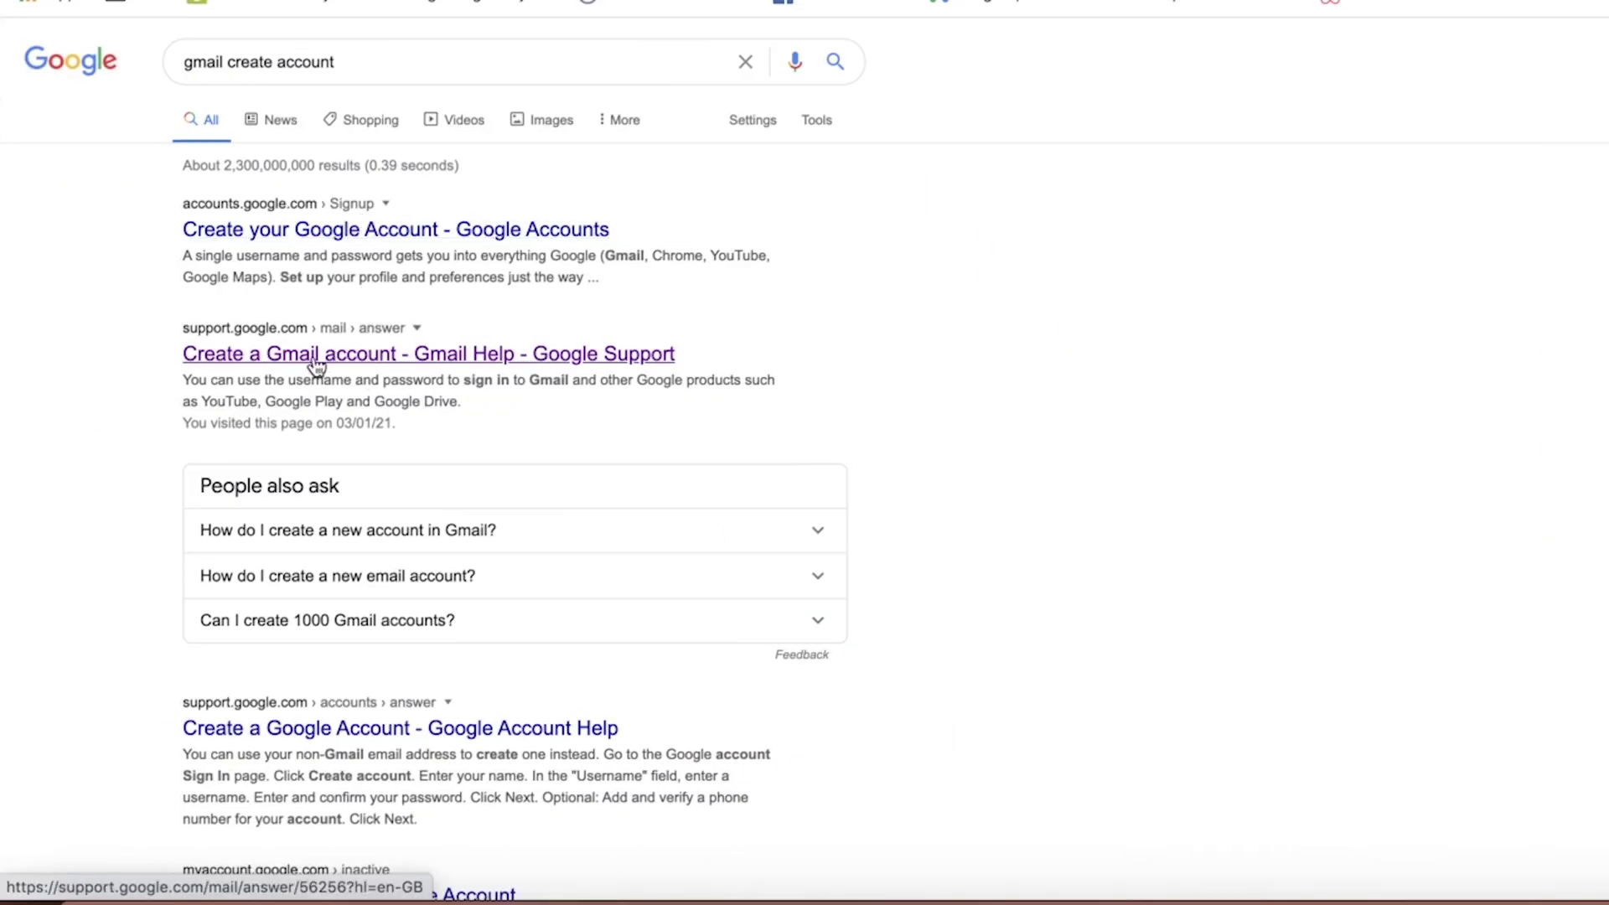
# Open the Google Accounts sign-up page from the search results for creating a Gmail account.
pyautogui.click(339, 233)
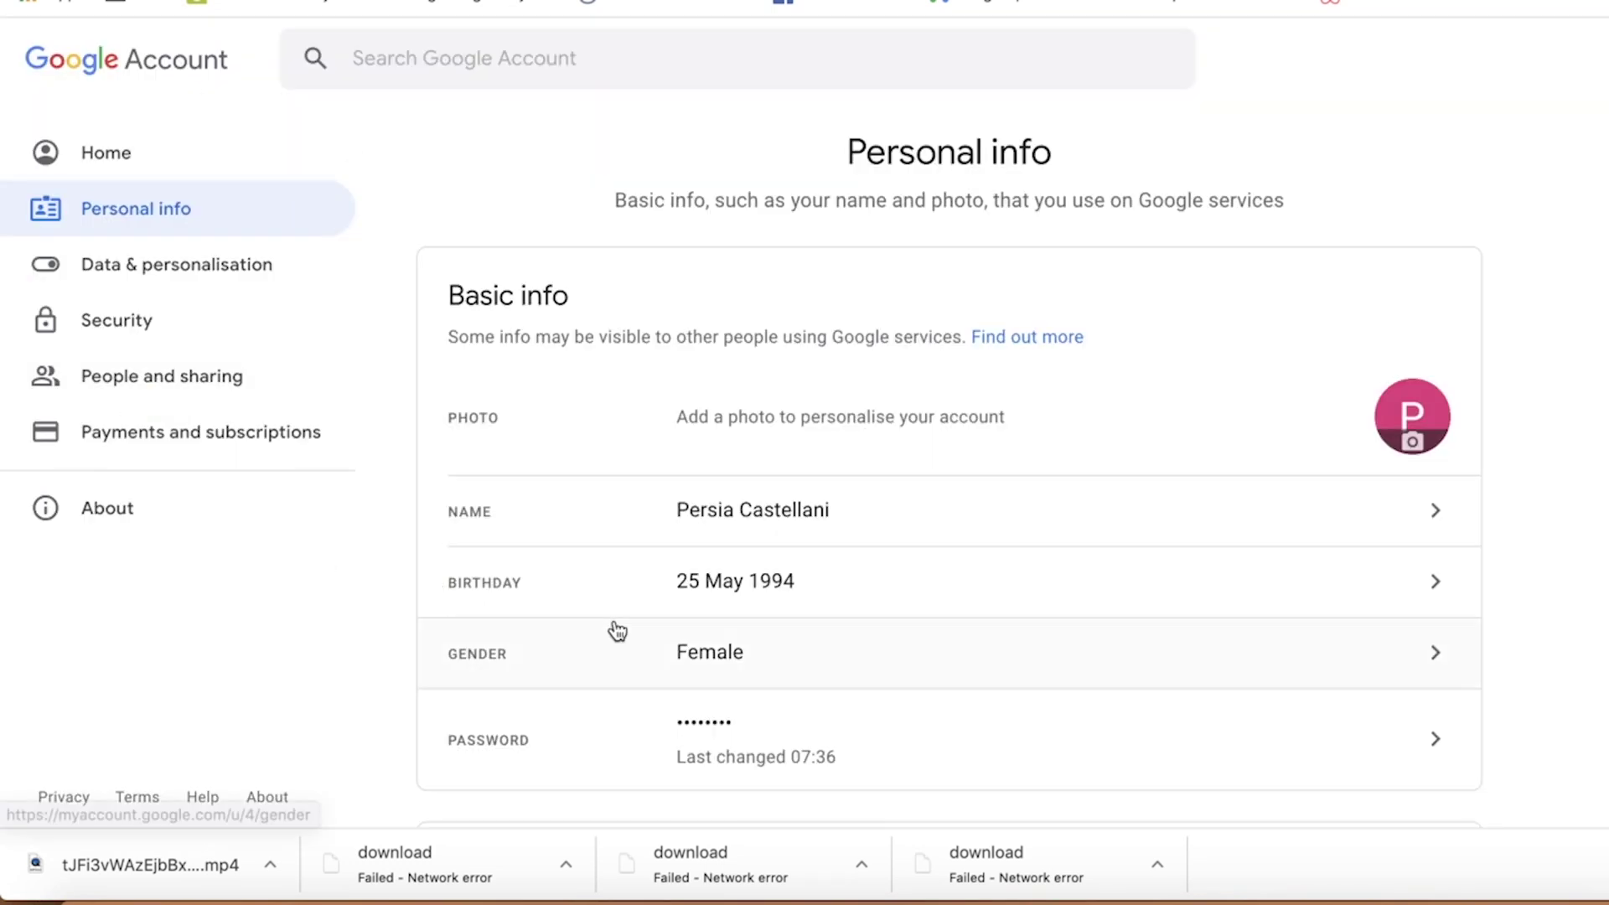
# Copy the email address from the Google Account's contact info and start a Shopify free trial with it.
pyautogui.scroll(-7, 618, 630)
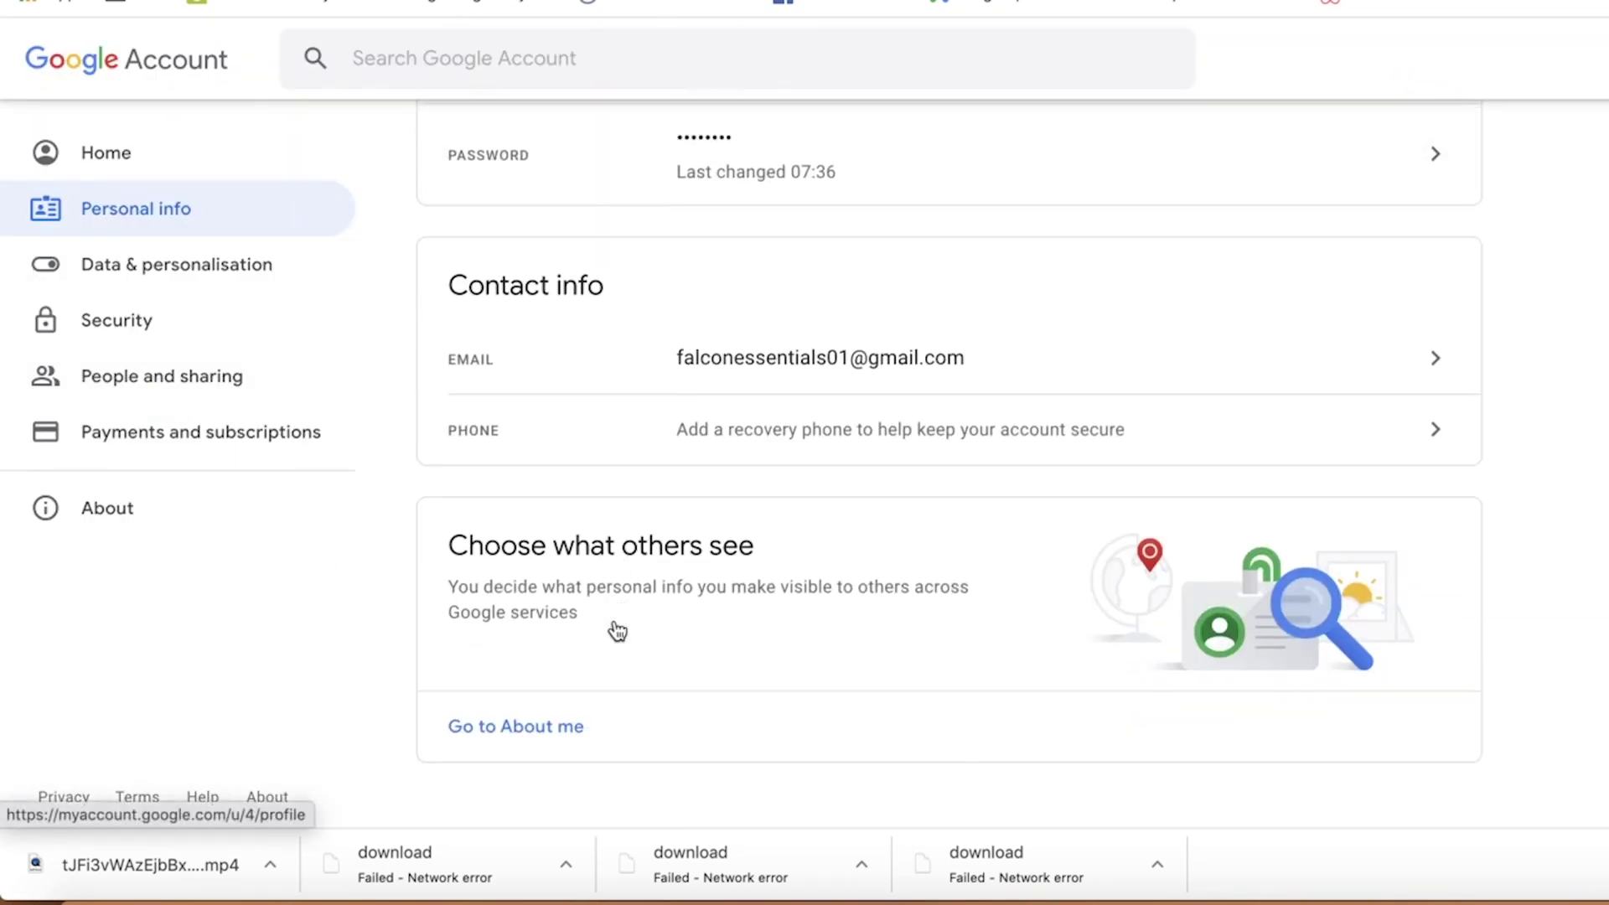
pyautogui.click(1066, 349)
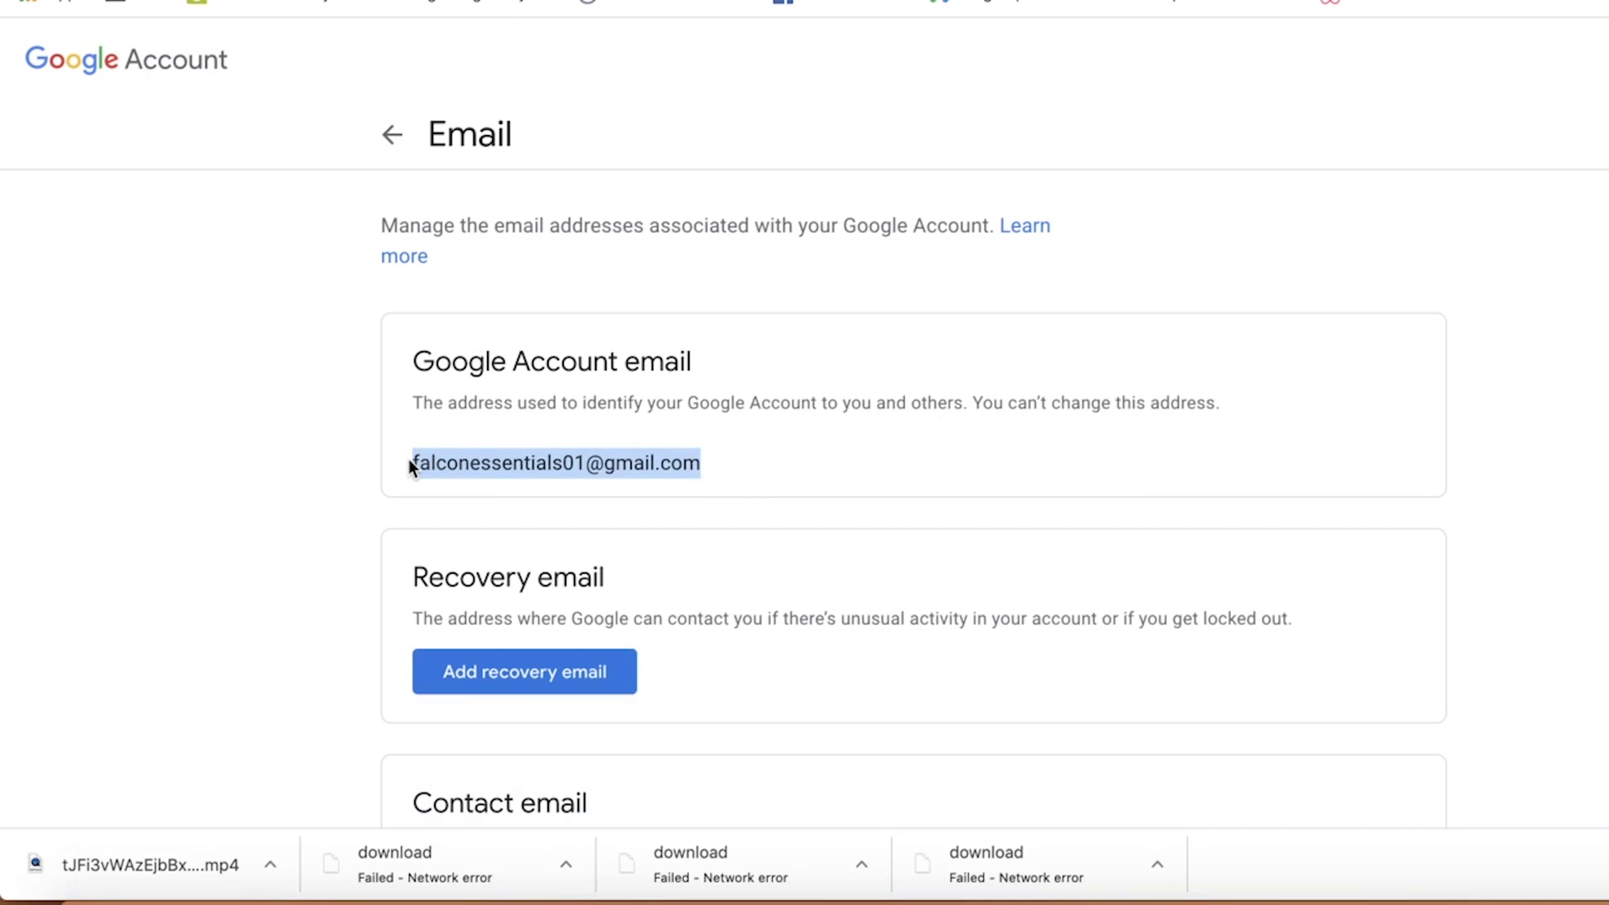
pyautogui.hotkey('ctrl', 'Tab')
pyautogui.click(398, 491)
pyautogui.hotkey('ctrl', 'v')
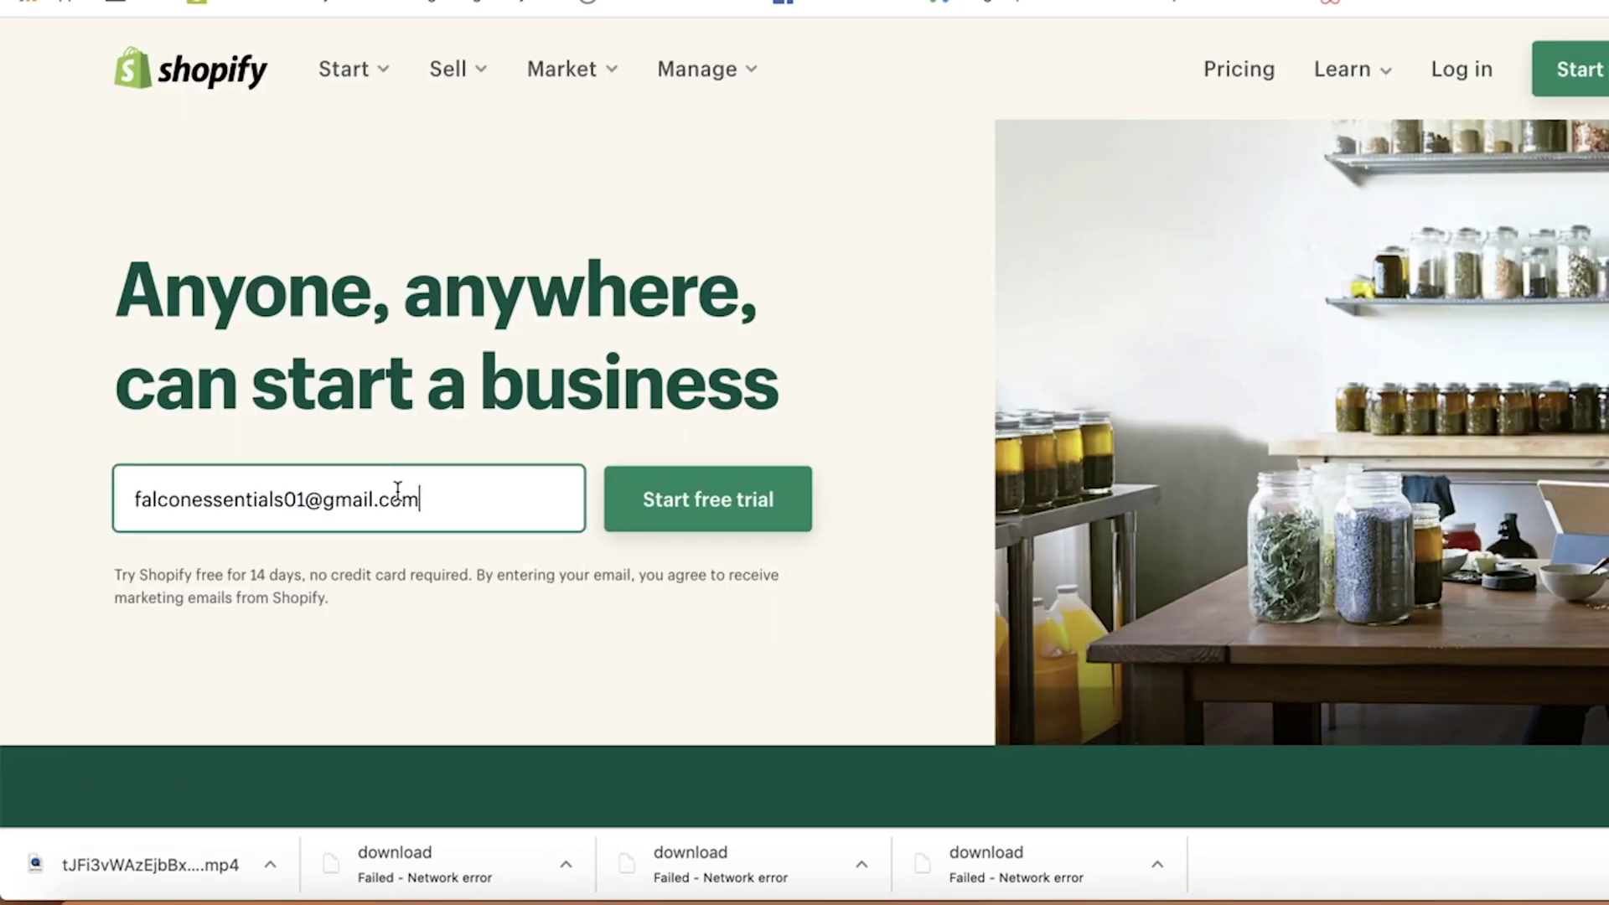
pyautogui.click(730, 494)
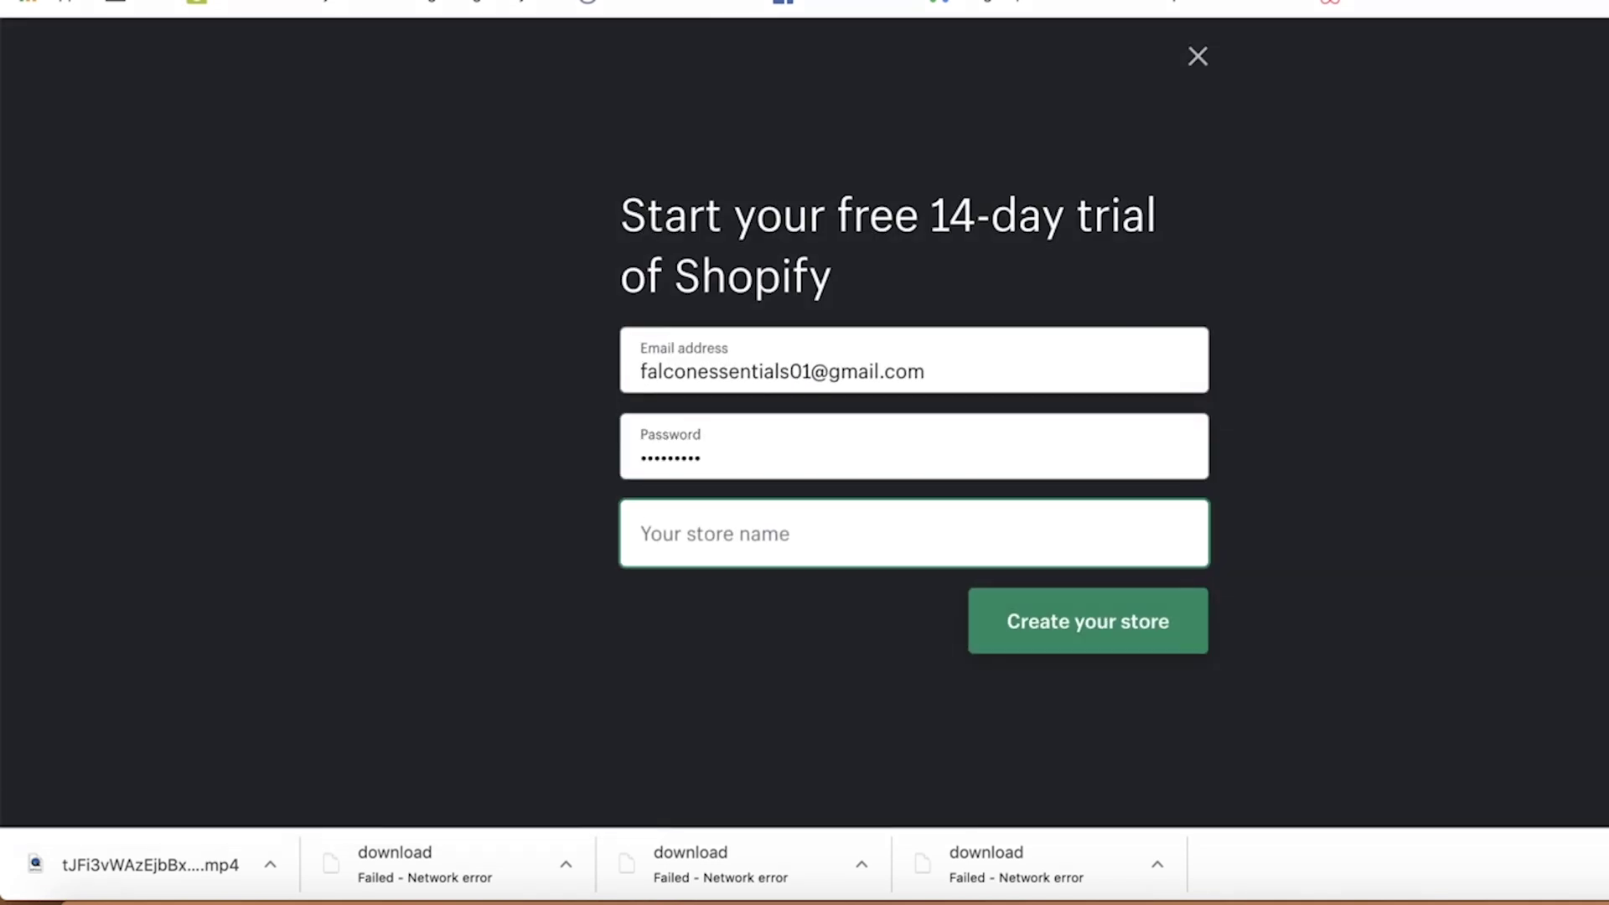
# Name the store "Falcon Esseentials" and create it.
pyautogui.click(731, 537)
pyautogui.write('Falcon E')
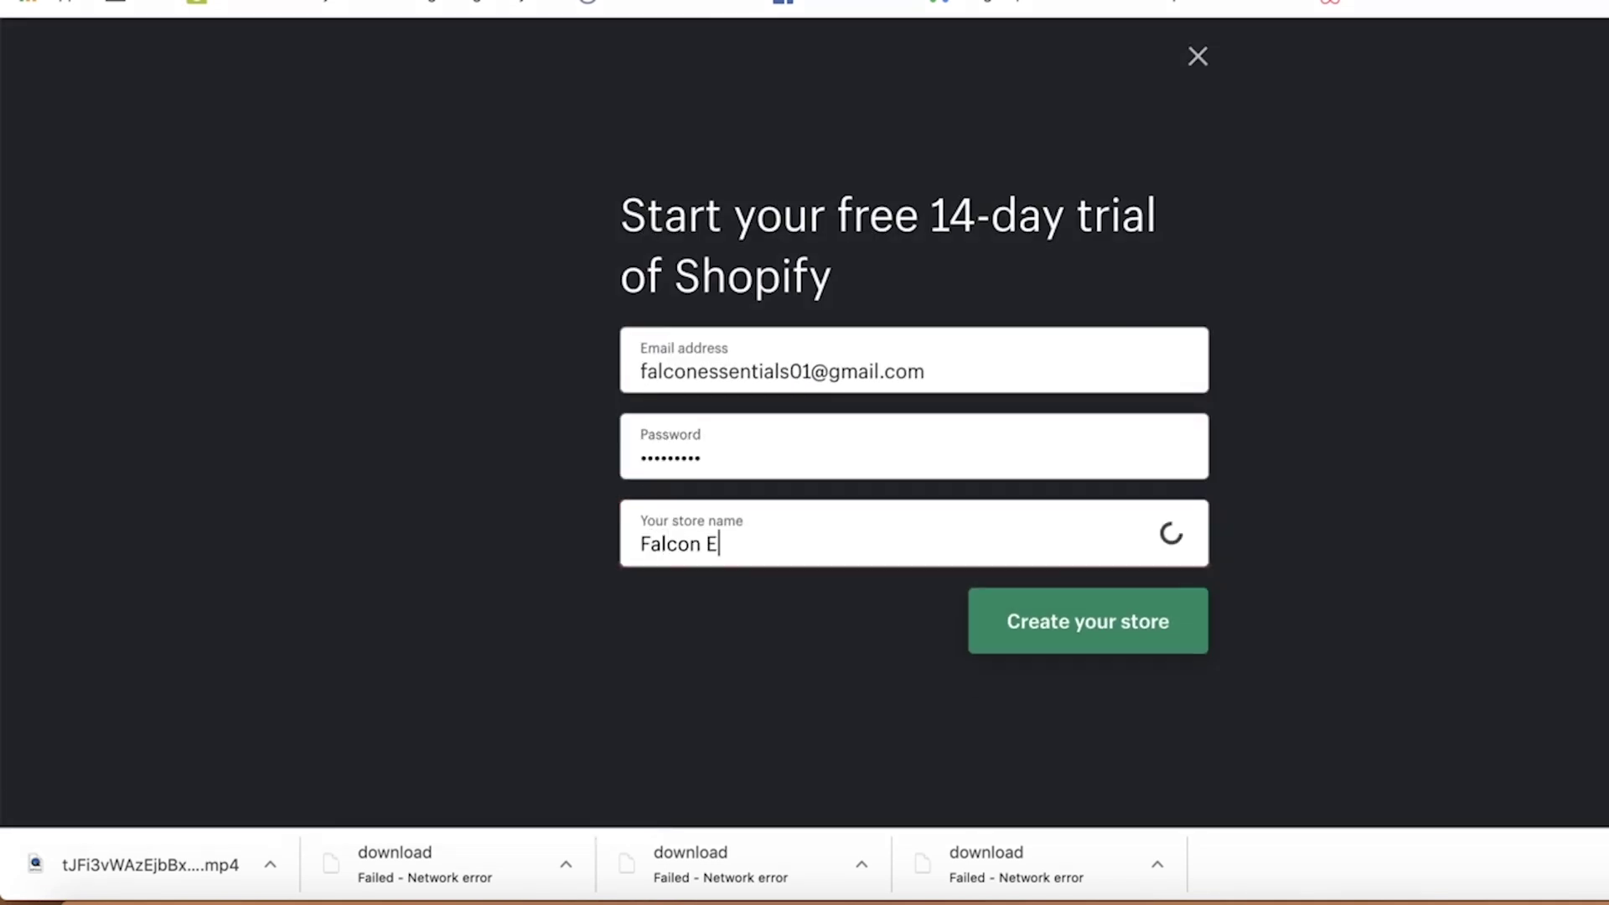
pyautogui.write('sseentials')
pyautogui.click(1121, 628)
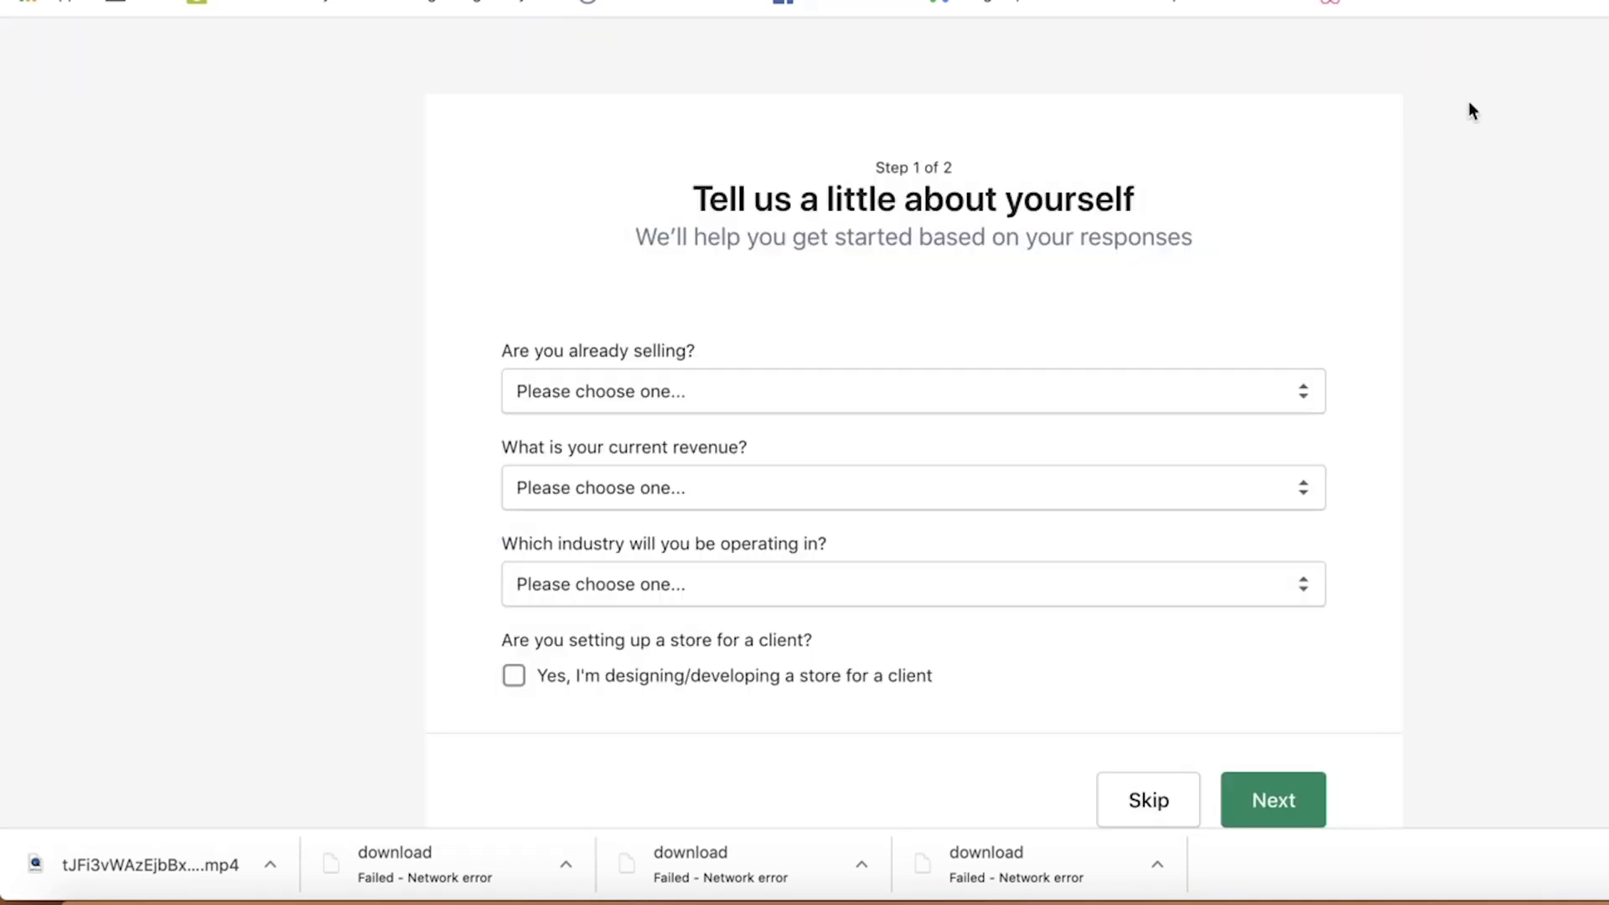
# Answer the question about already selling with "I'm just playing around".
pyautogui.click(847, 335)
pyautogui.click(842, 352)
pyautogui.click(729, 331)
pyautogui.click(464, 369)
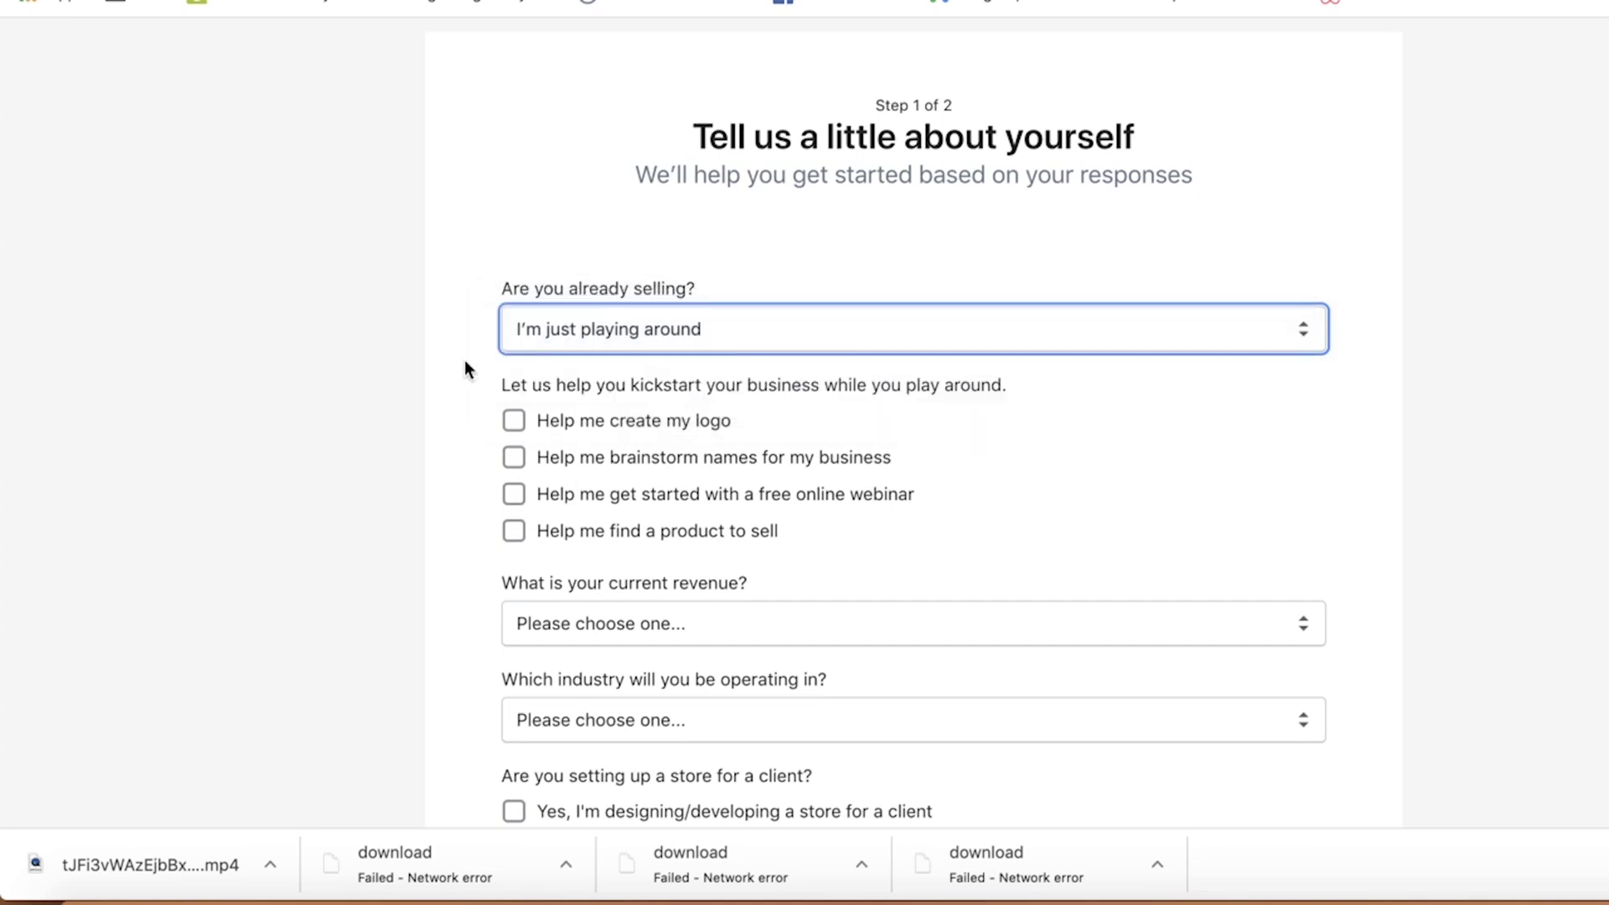
pyautogui.scroll(-1, 691, 553)
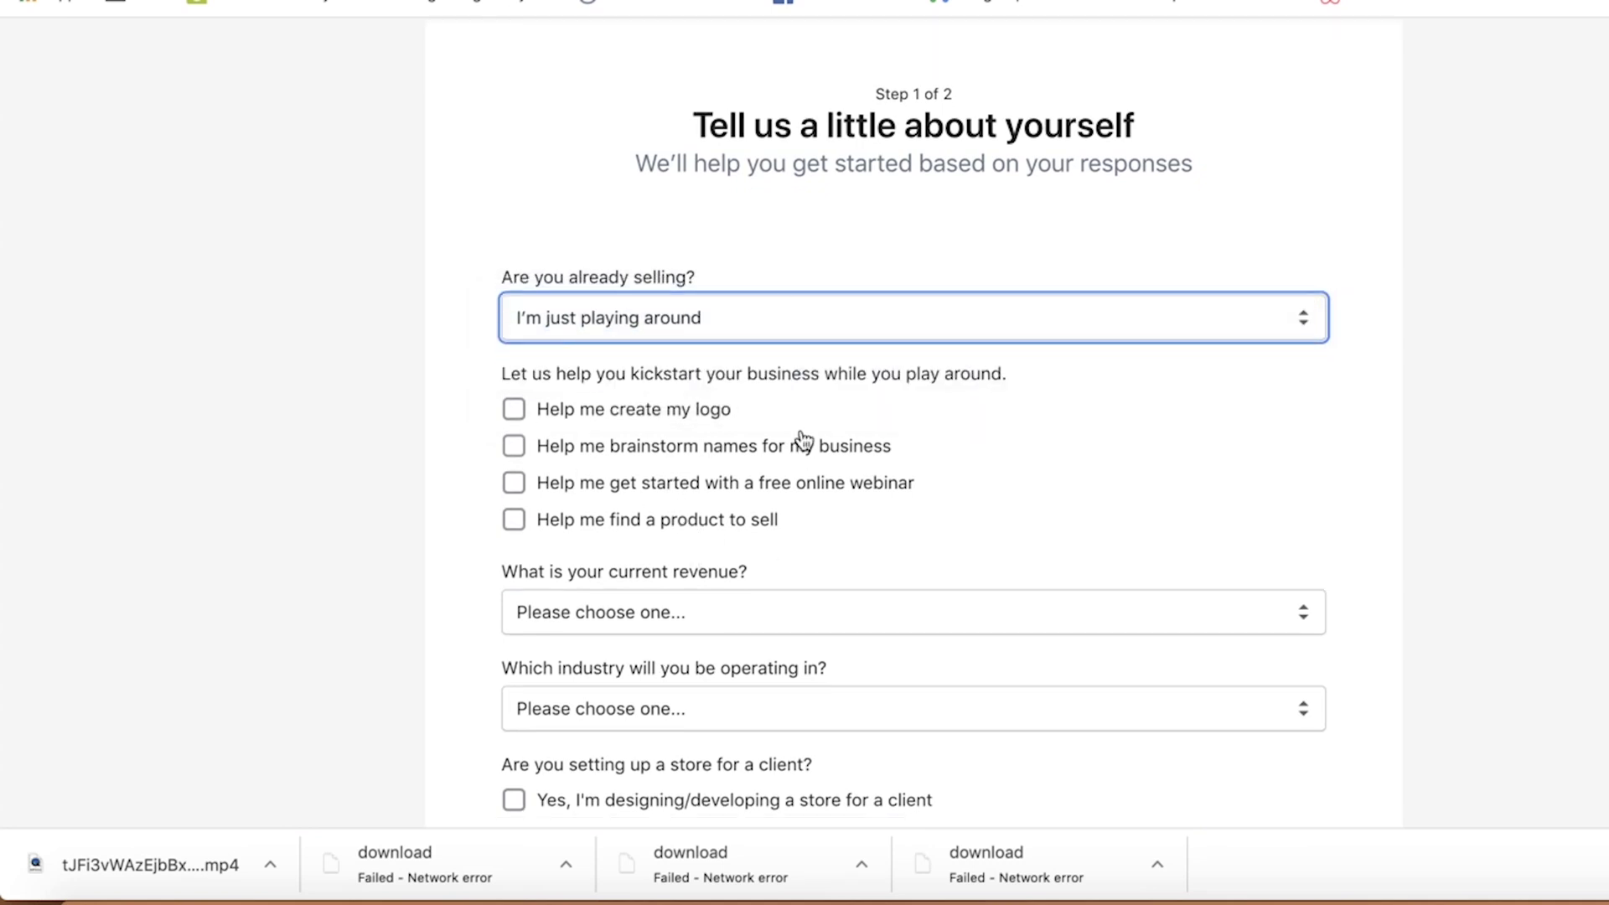
pyautogui.click(650, 320)
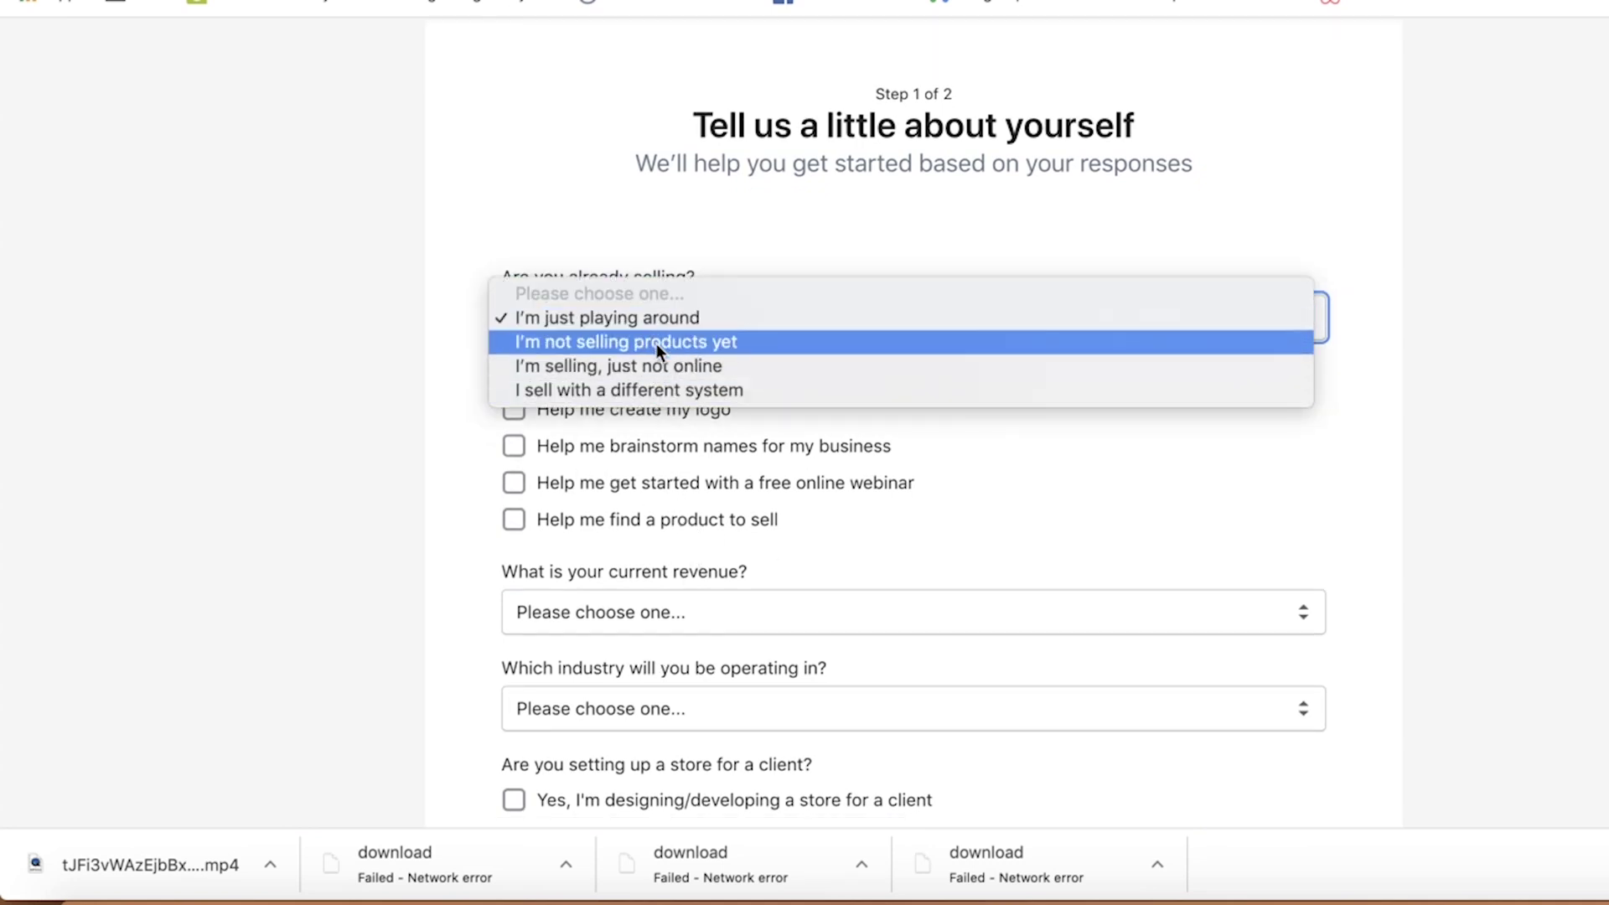
pyautogui.click(426, 574)
pyautogui.scroll(-3, 425, 574)
# Set the current revenue to "£0 GBP (I'm just getting started)" and the industry to Furniture, and proceed to the business address form.
pyautogui.click(586, 482)
pyautogui.click(578, 503)
pyautogui.click(612, 577)
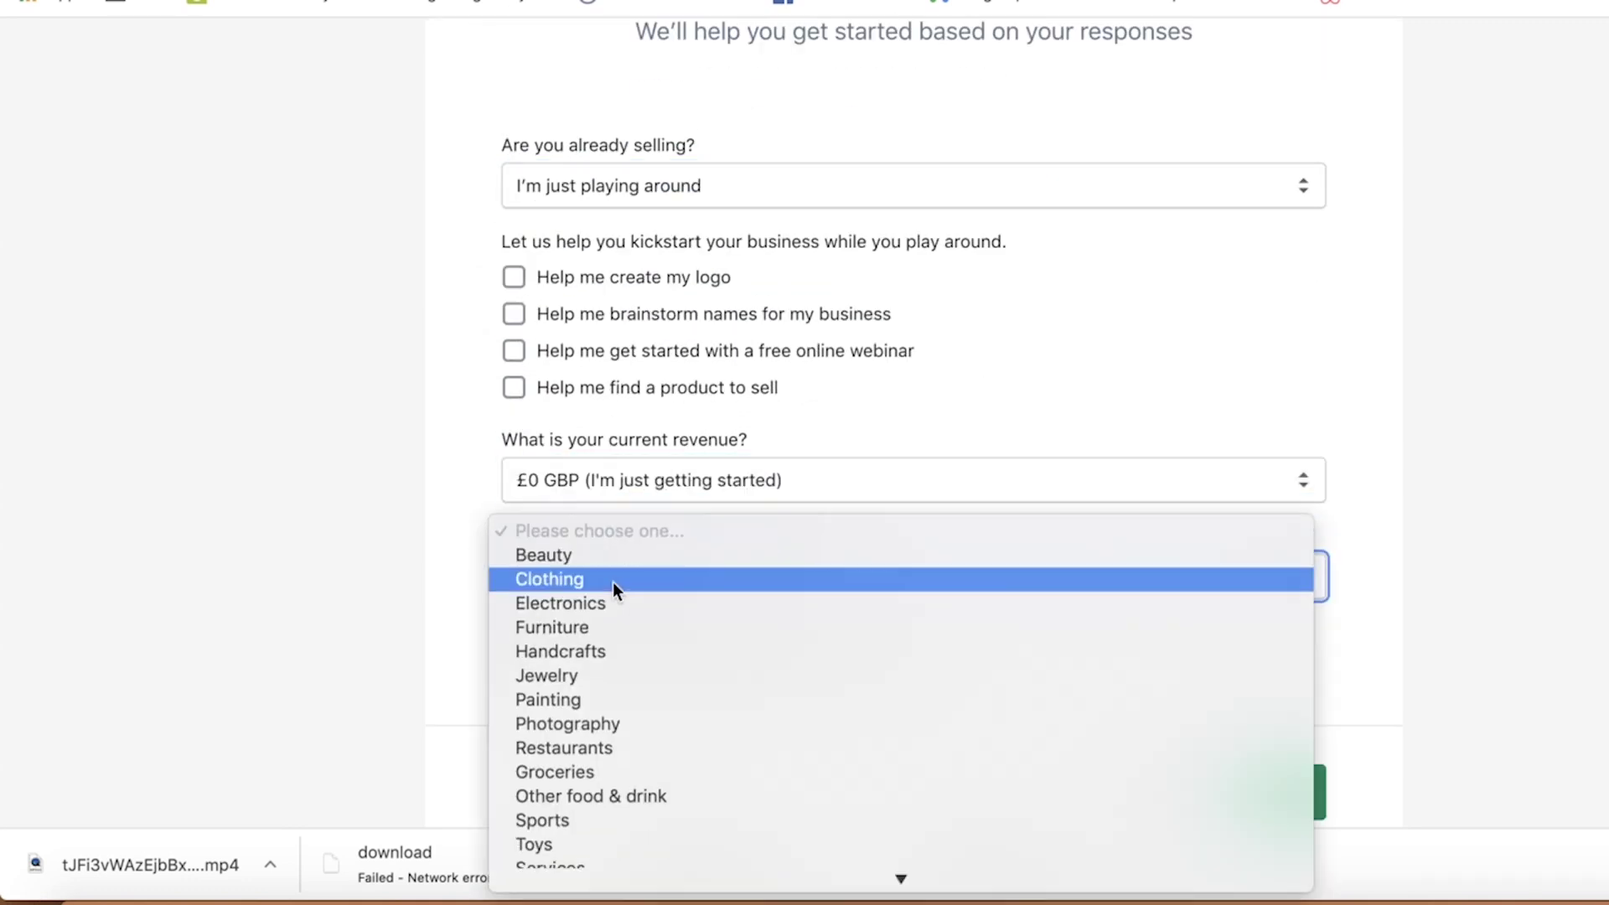
pyautogui.click(574, 561)
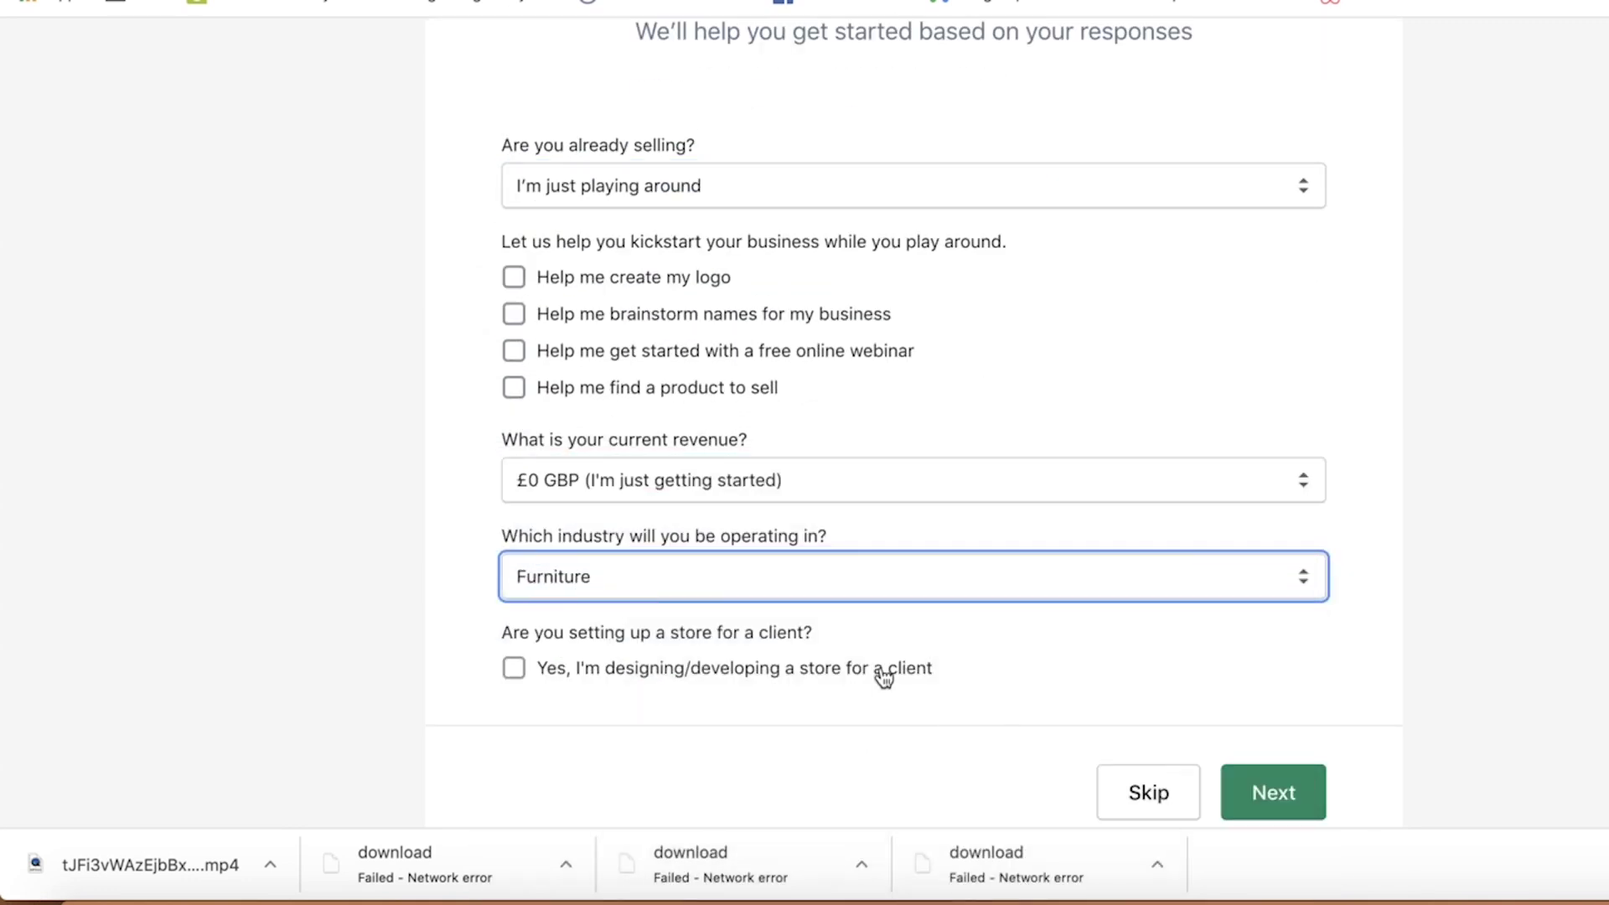
pyautogui.click(1289, 793)
pyautogui.scroll(3, 855, 373)
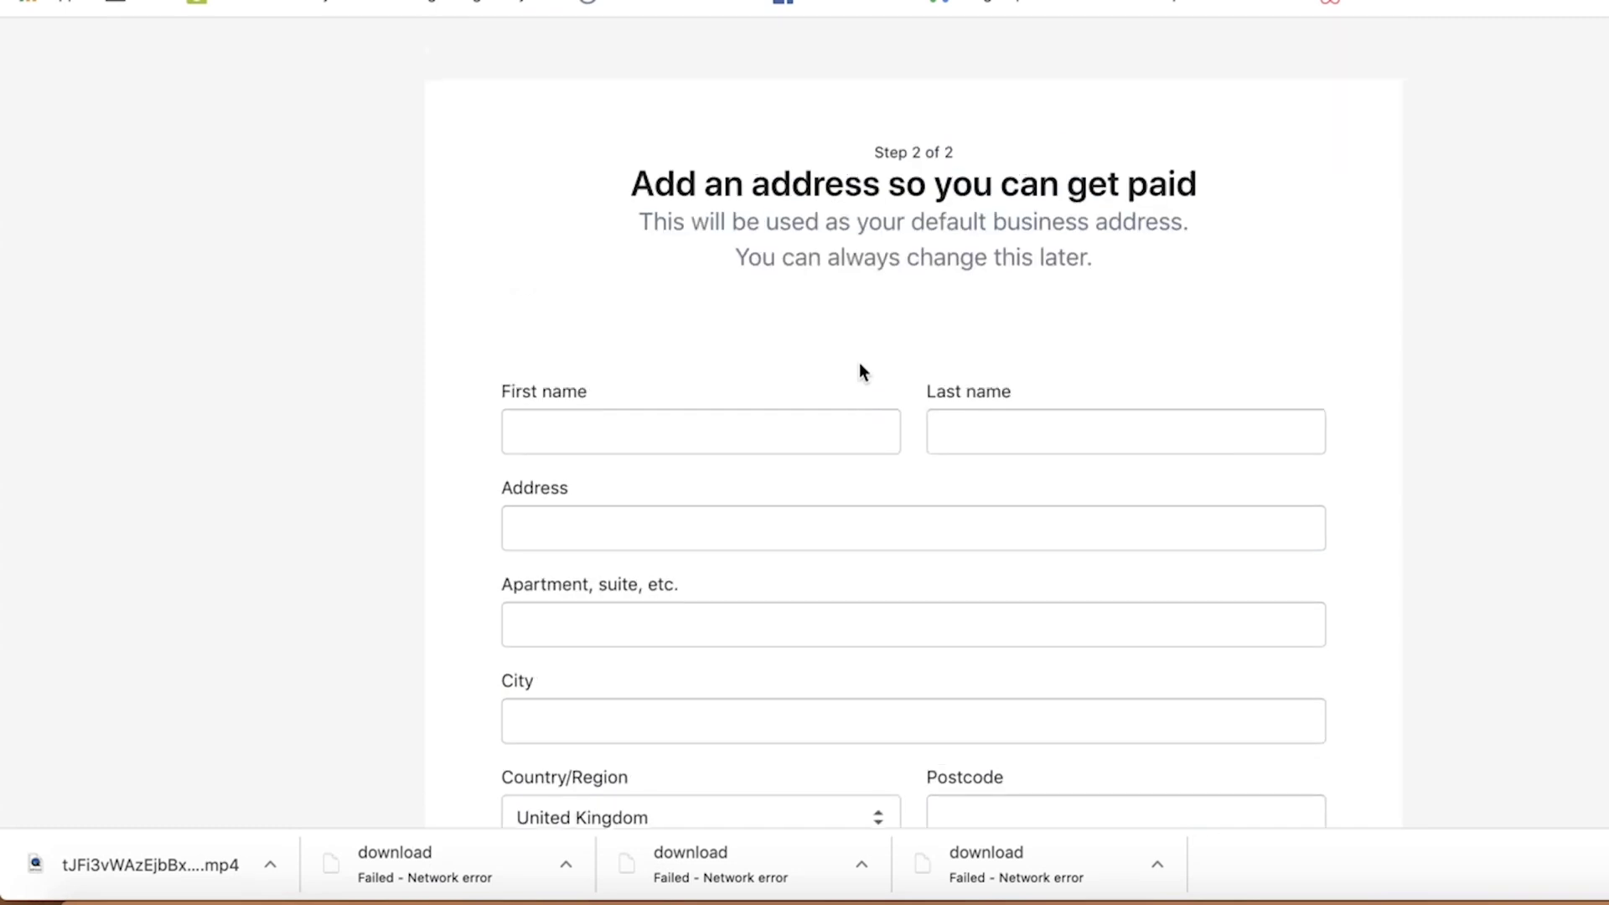
pyautogui.click(807, 442)
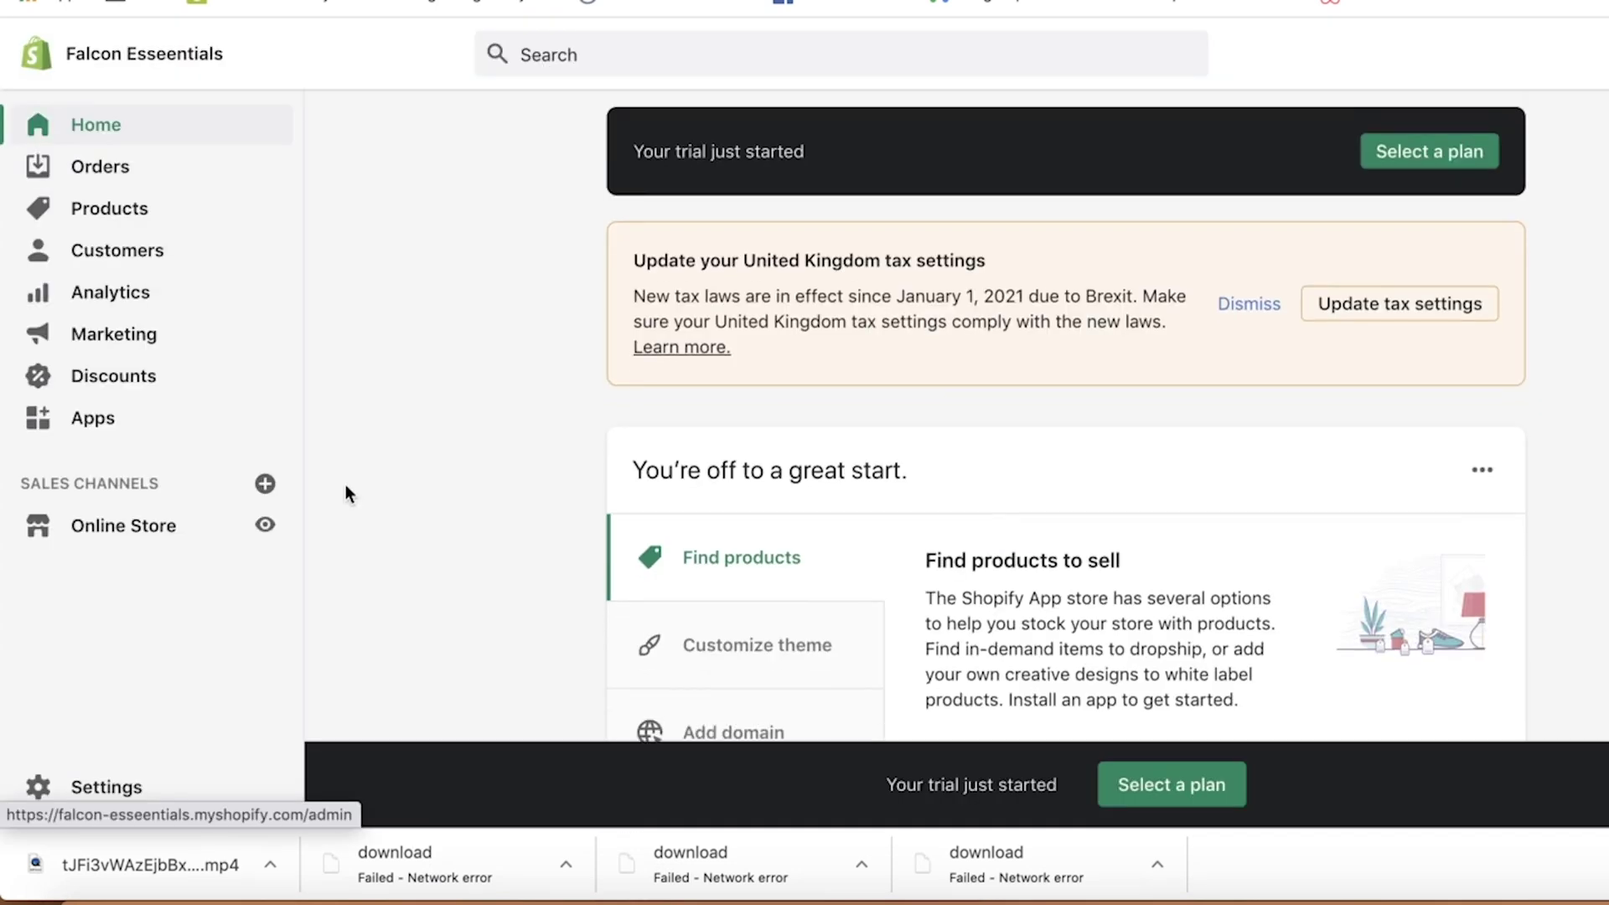
# Go to the store's theme customization page and open the collection of free themes.
pyautogui.scroll(-3, 345, 494)
pyautogui.click(714, 510)
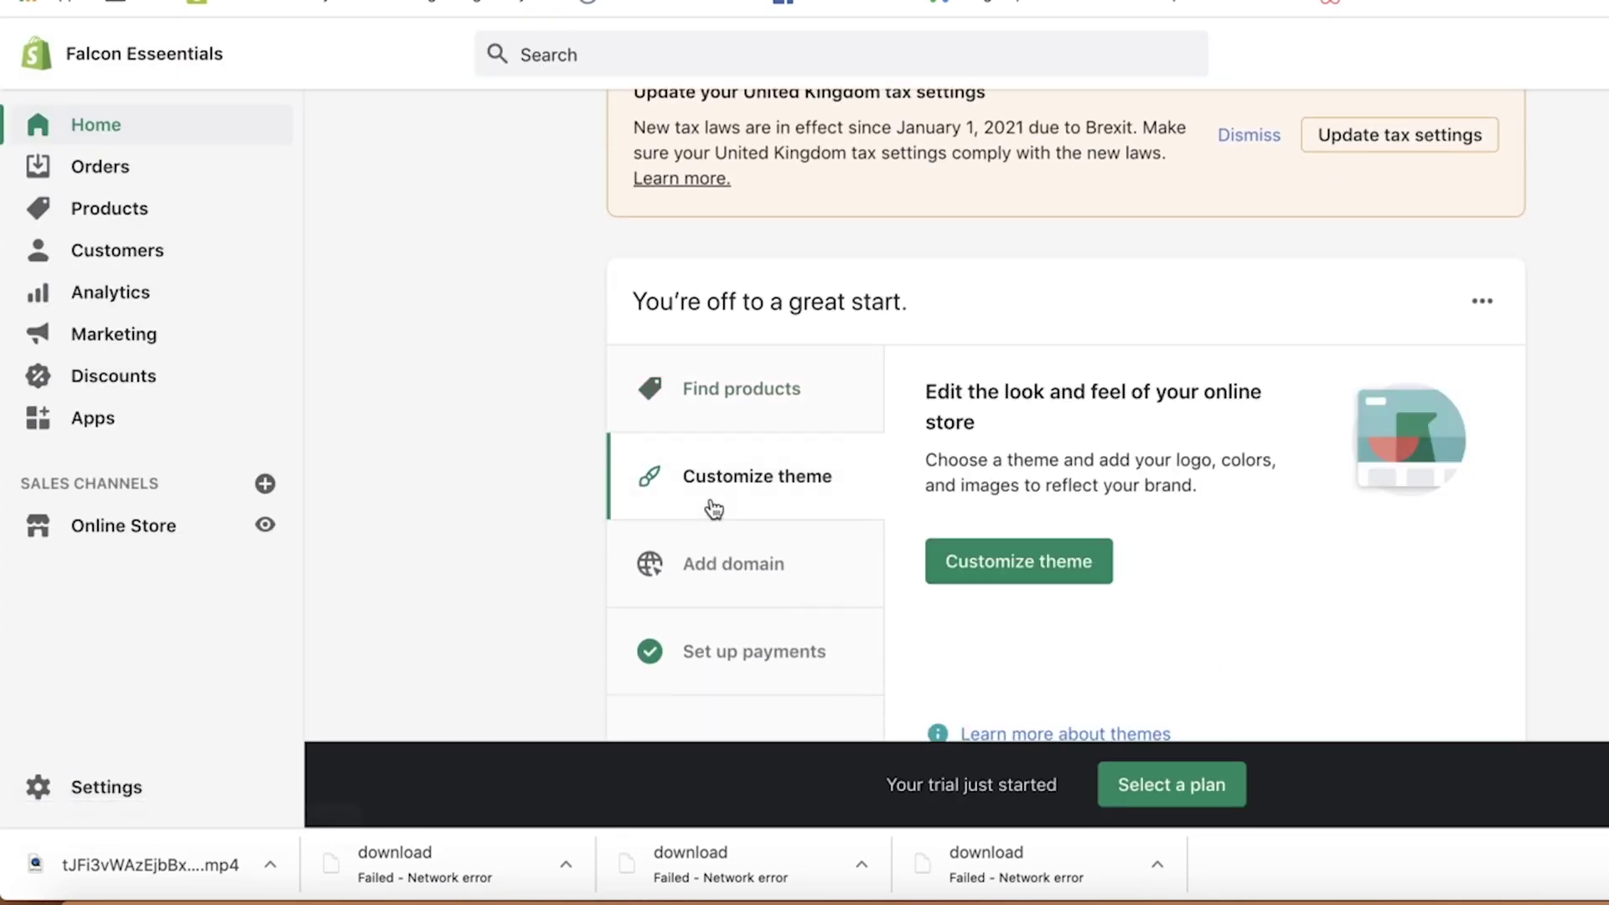
pyautogui.scroll(-2, 714, 510)
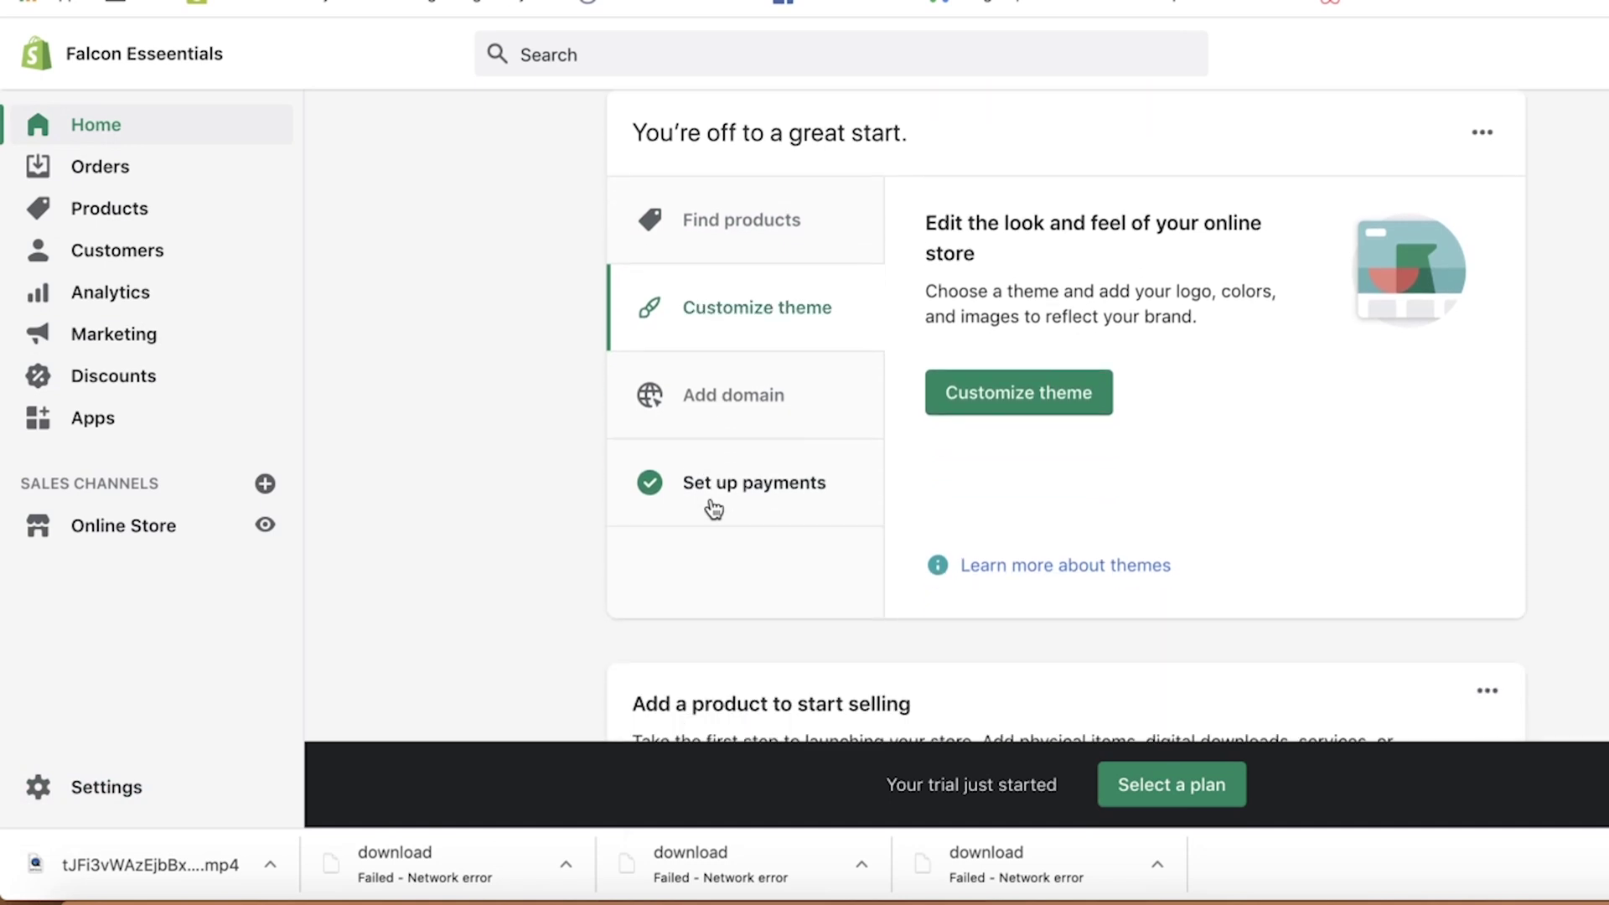
pyautogui.click(1039, 394)
pyautogui.scroll(-6, 992, 507)
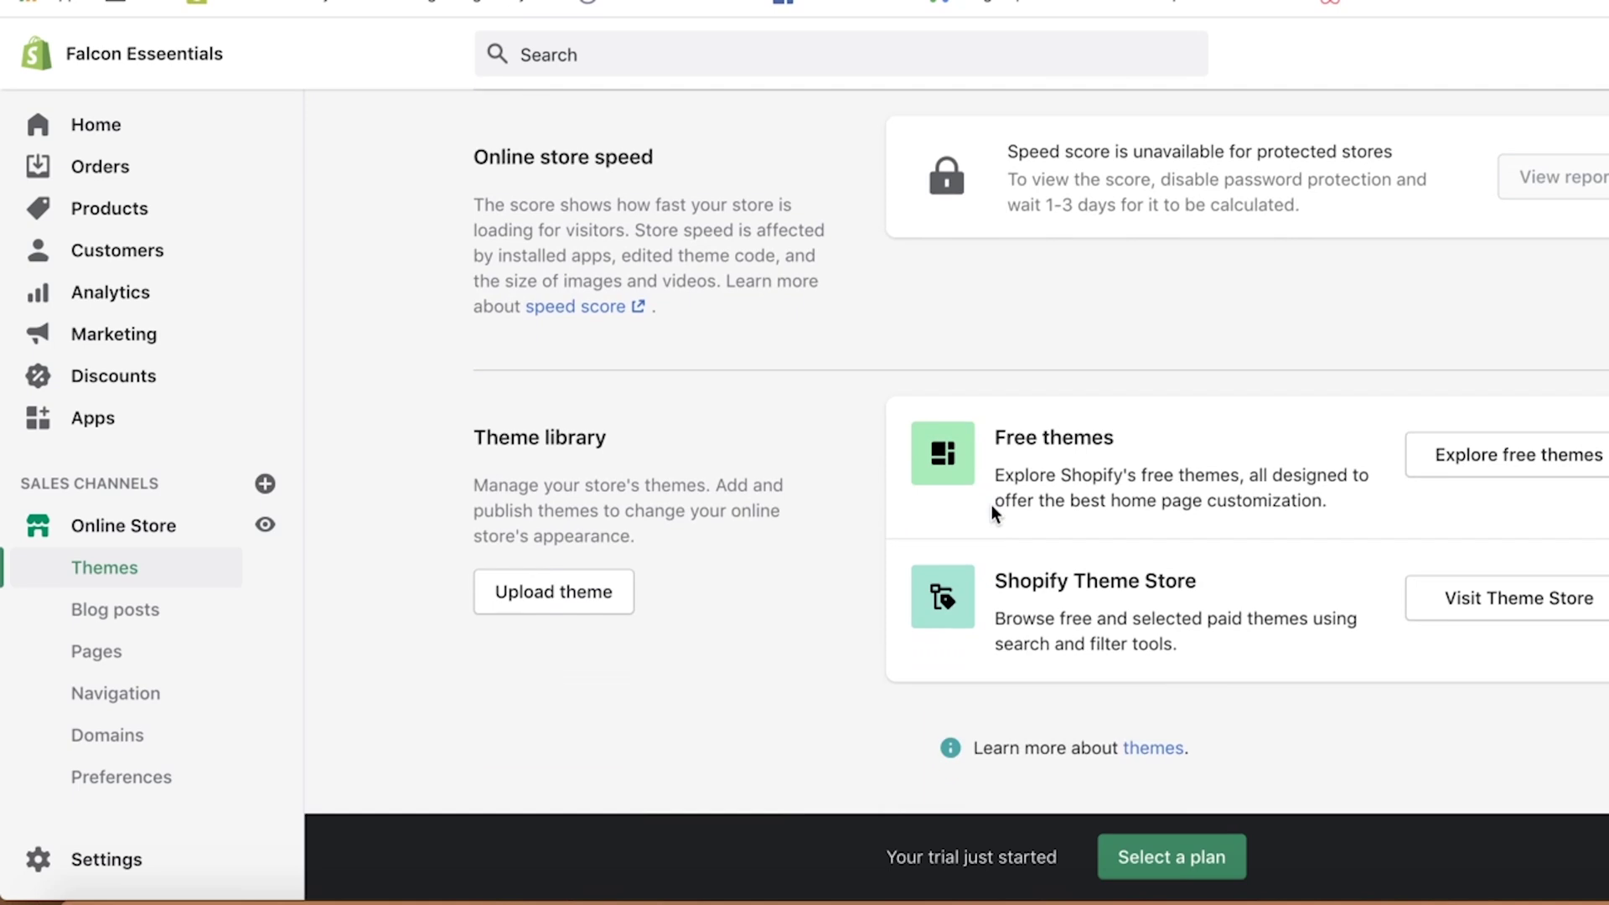
pyautogui.click(1521, 475)
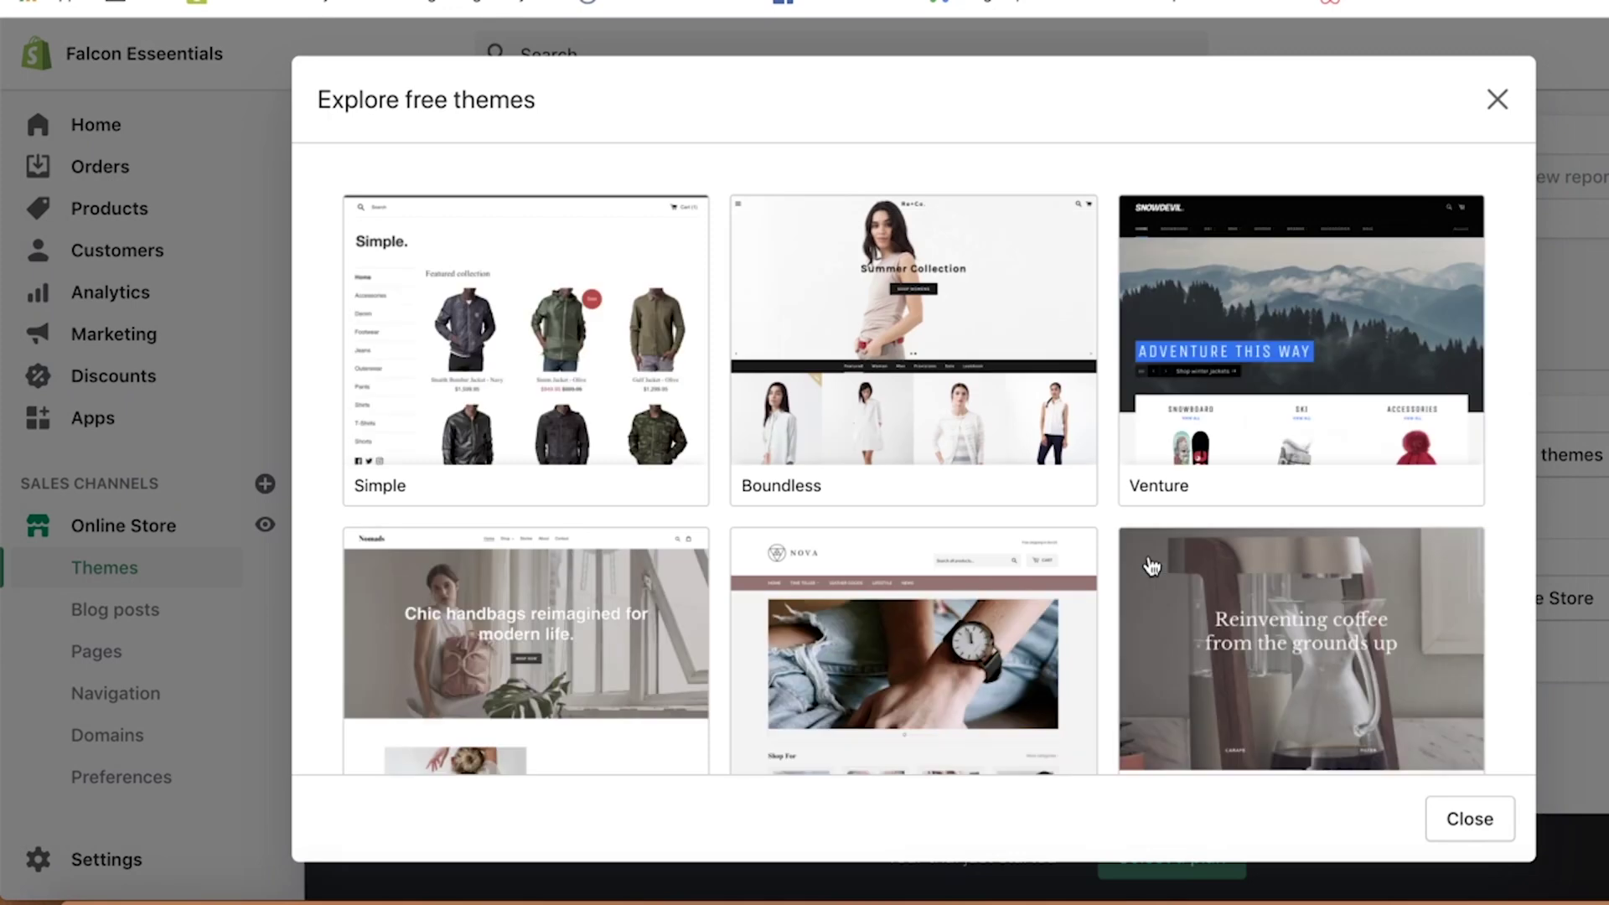
# Add the free Minimal theme to the theme library and open it in the theme editor.
pyautogui.scroll(-5, 1152, 567)
pyautogui.scroll(5, 1152, 568)
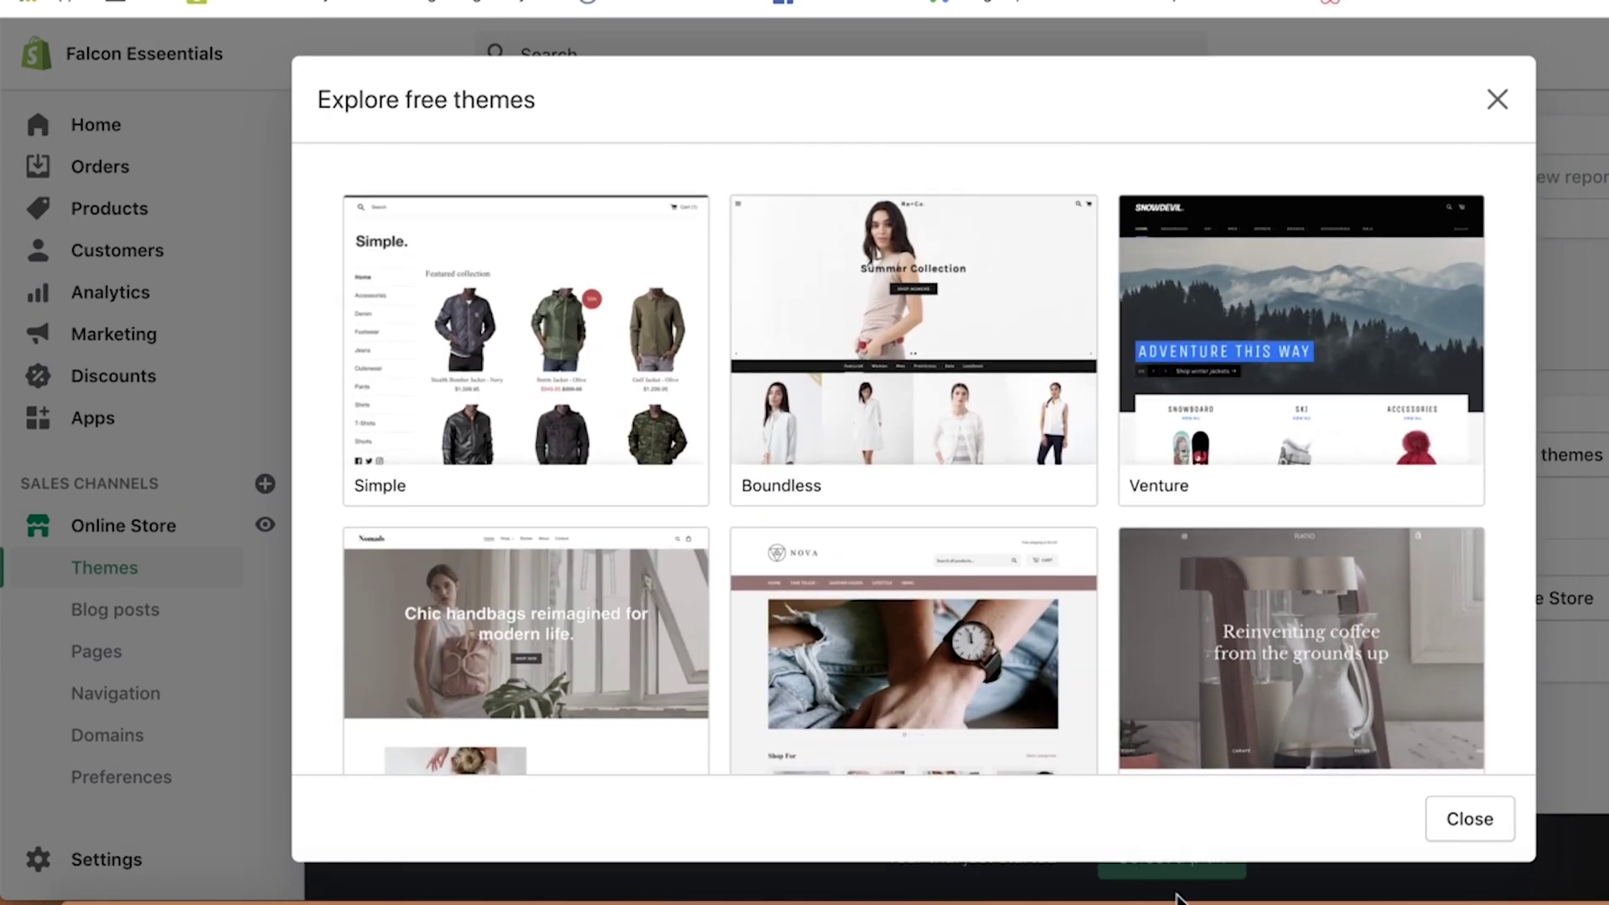
pyautogui.scroll(-5, 913, 502)
pyautogui.click(916, 553)
pyautogui.click(1411, 817)
pyautogui.scroll(-10, 664, 369)
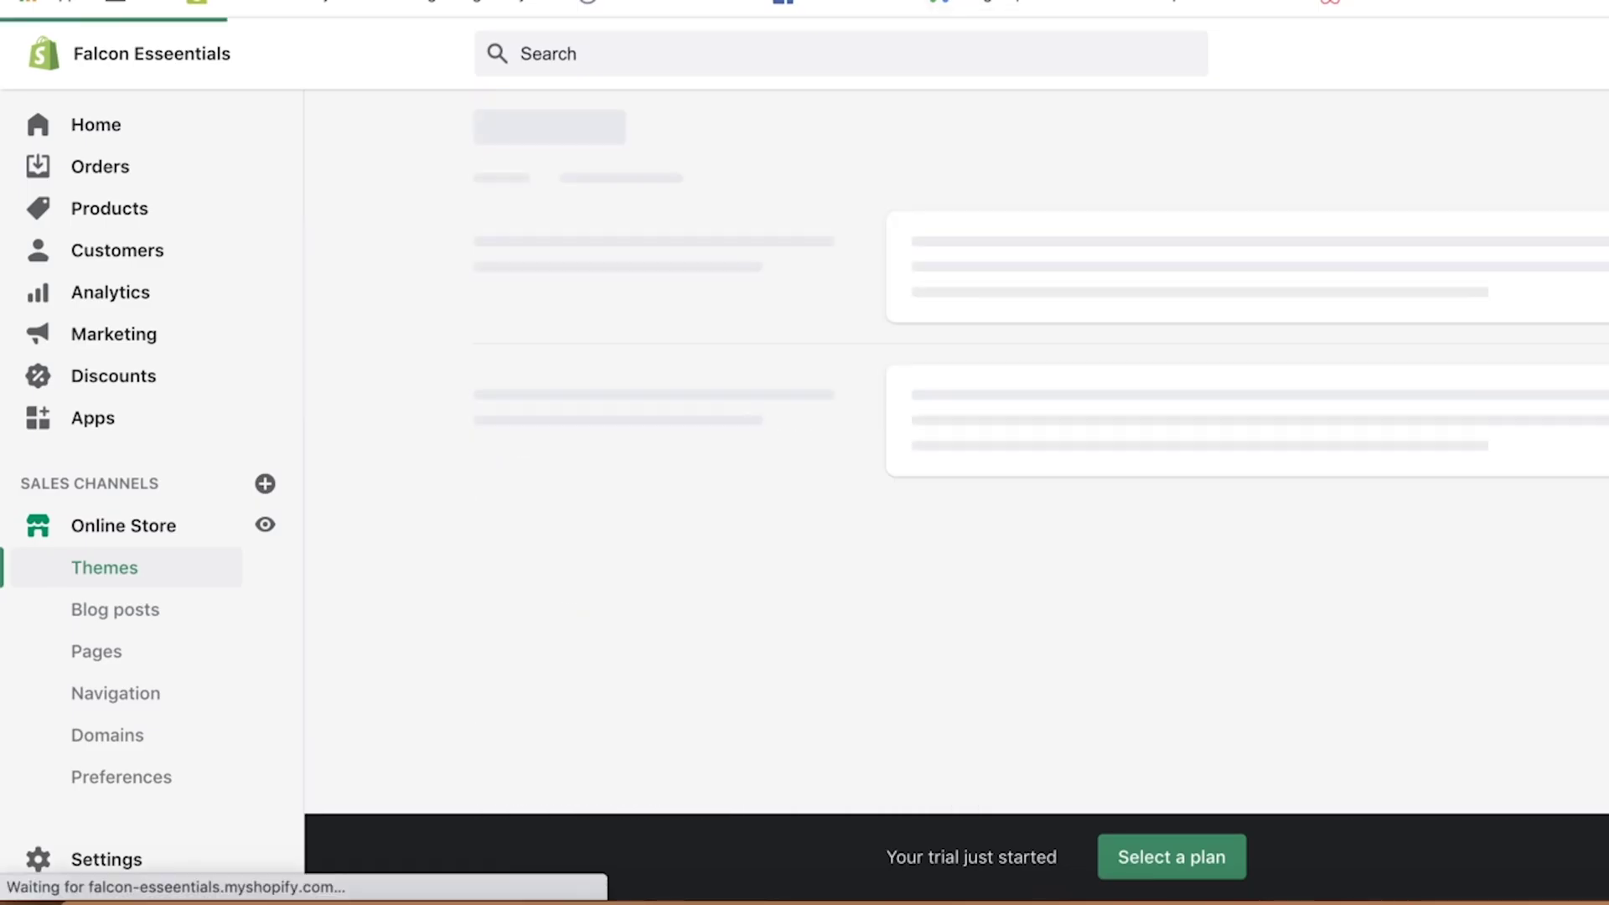
pyautogui.scroll(-10, 1501, 390)
pyautogui.click(1556, 557)
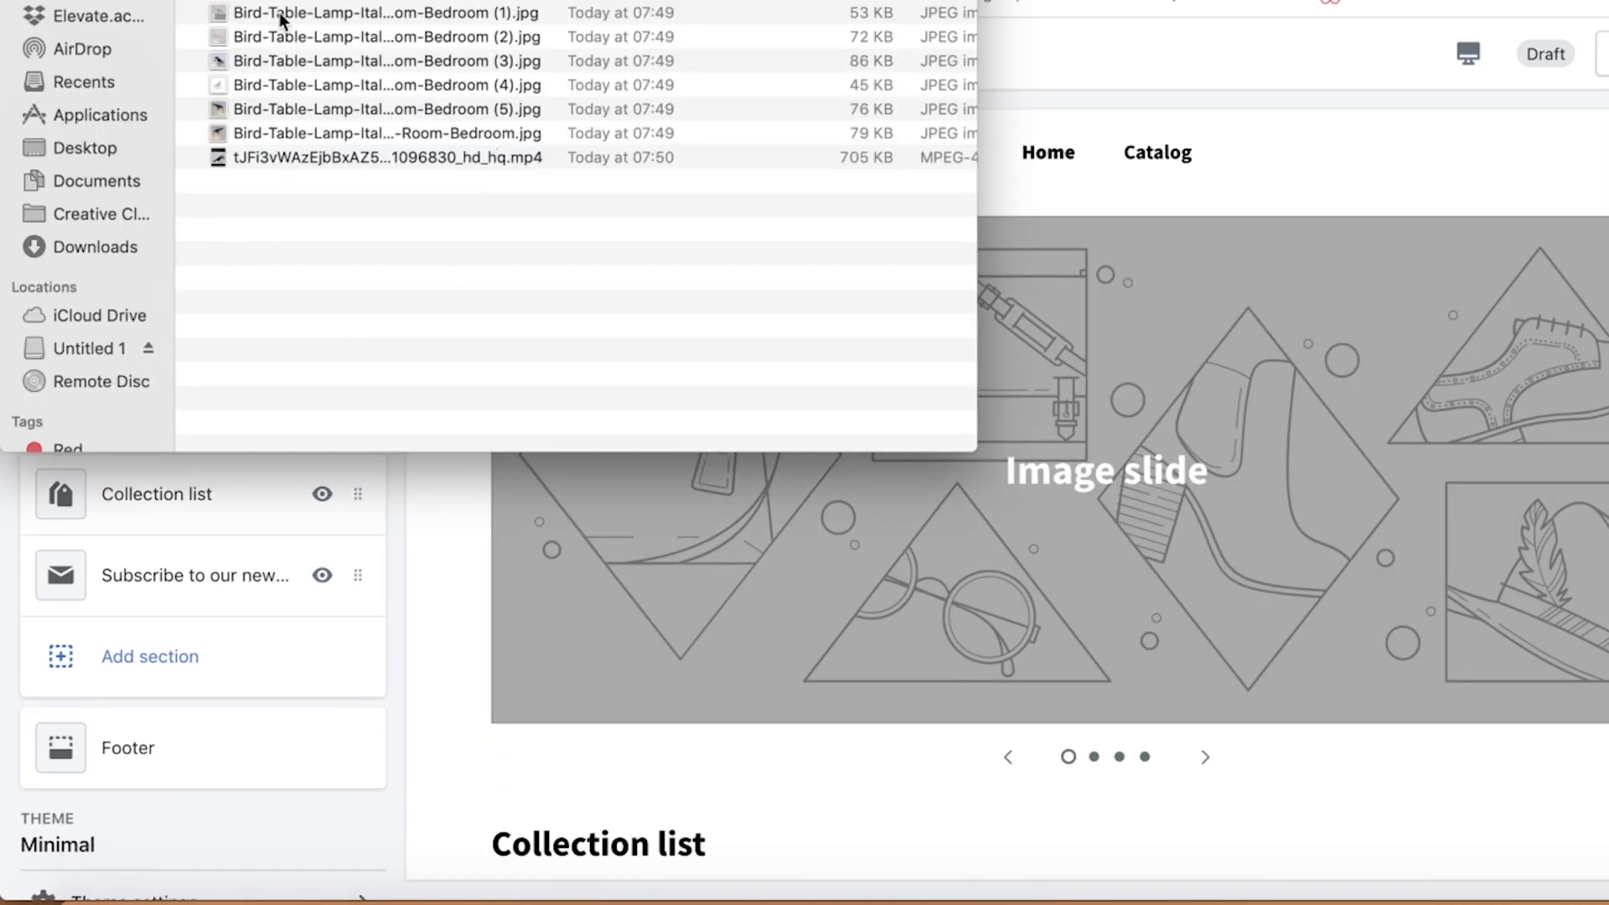
# Preview the Bird-Table-Lamp product photos one after another in the file browser.
pyautogui.click(281, 20)
pyautogui.press('space')
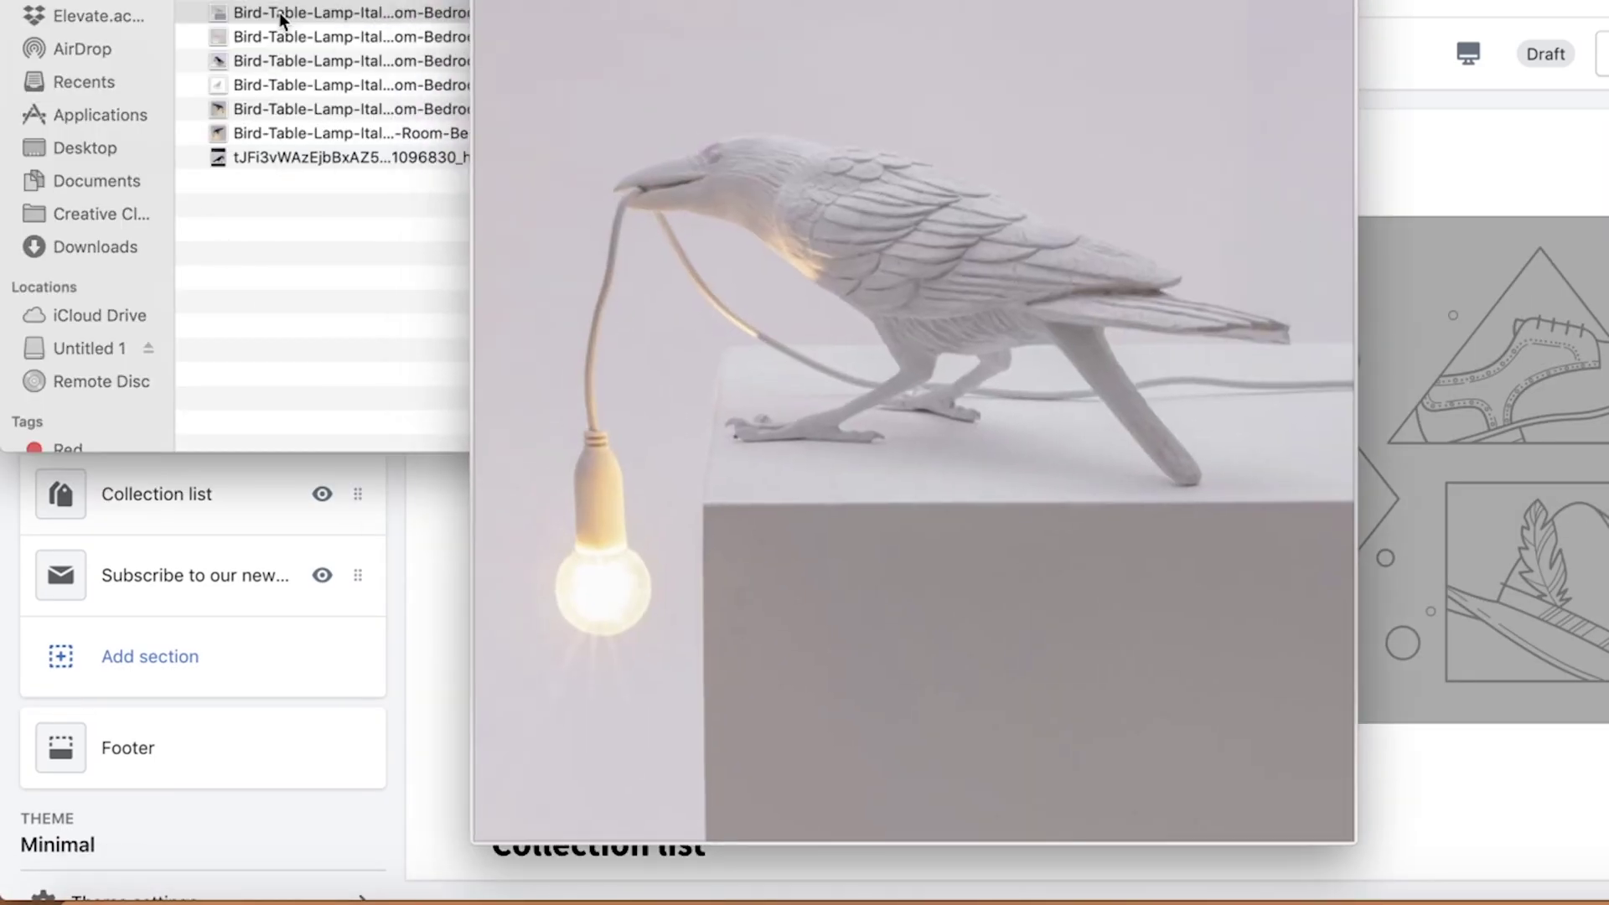
pyautogui.press('Down')
pyautogui.press('Down')
pyautogui.press('Down')
pyautogui.press('Down')
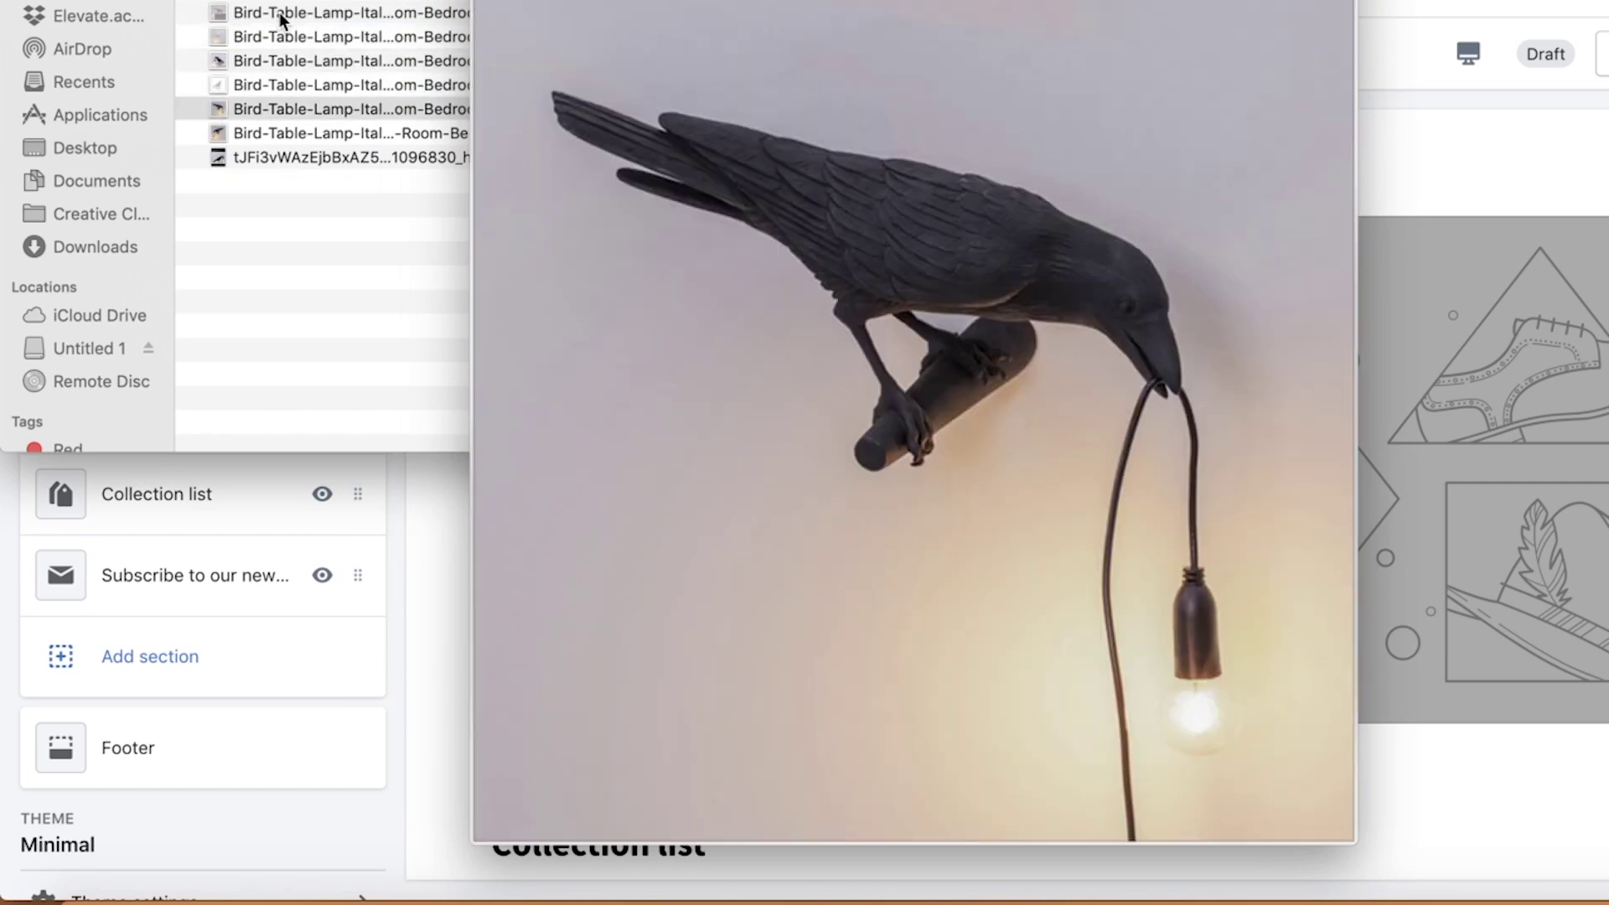
pyautogui.press('Down')
# Open the free images for the first home page slide and search them for "home".
pyautogui.click(190, 316)
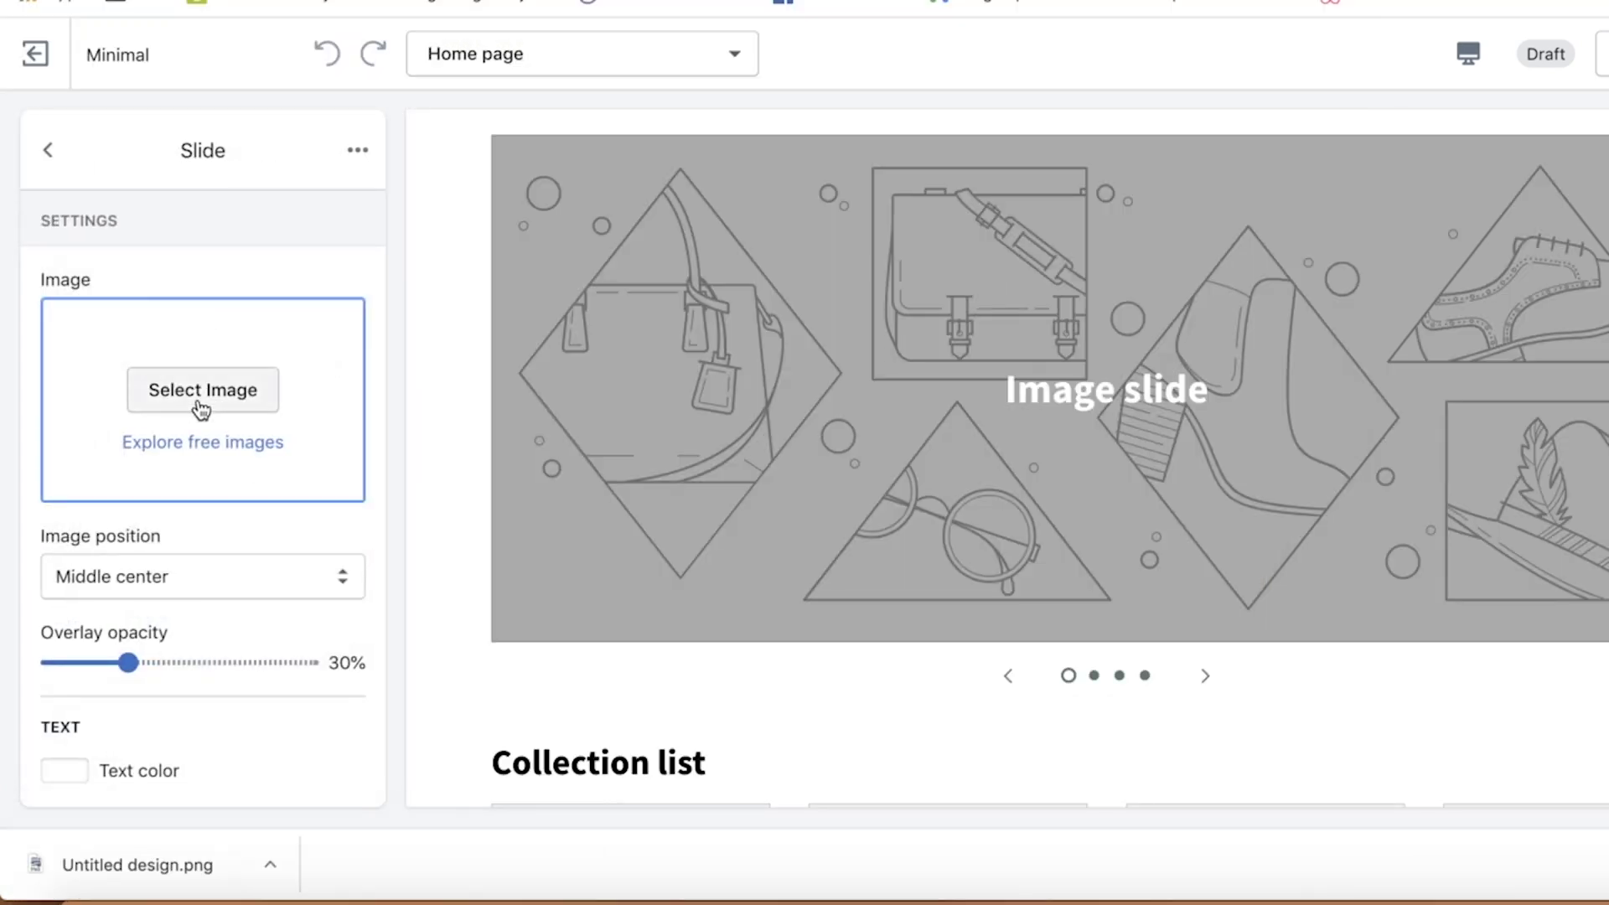
pyautogui.click(202, 390)
pyautogui.click(358, 150)
pyautogui.click(194, 442)
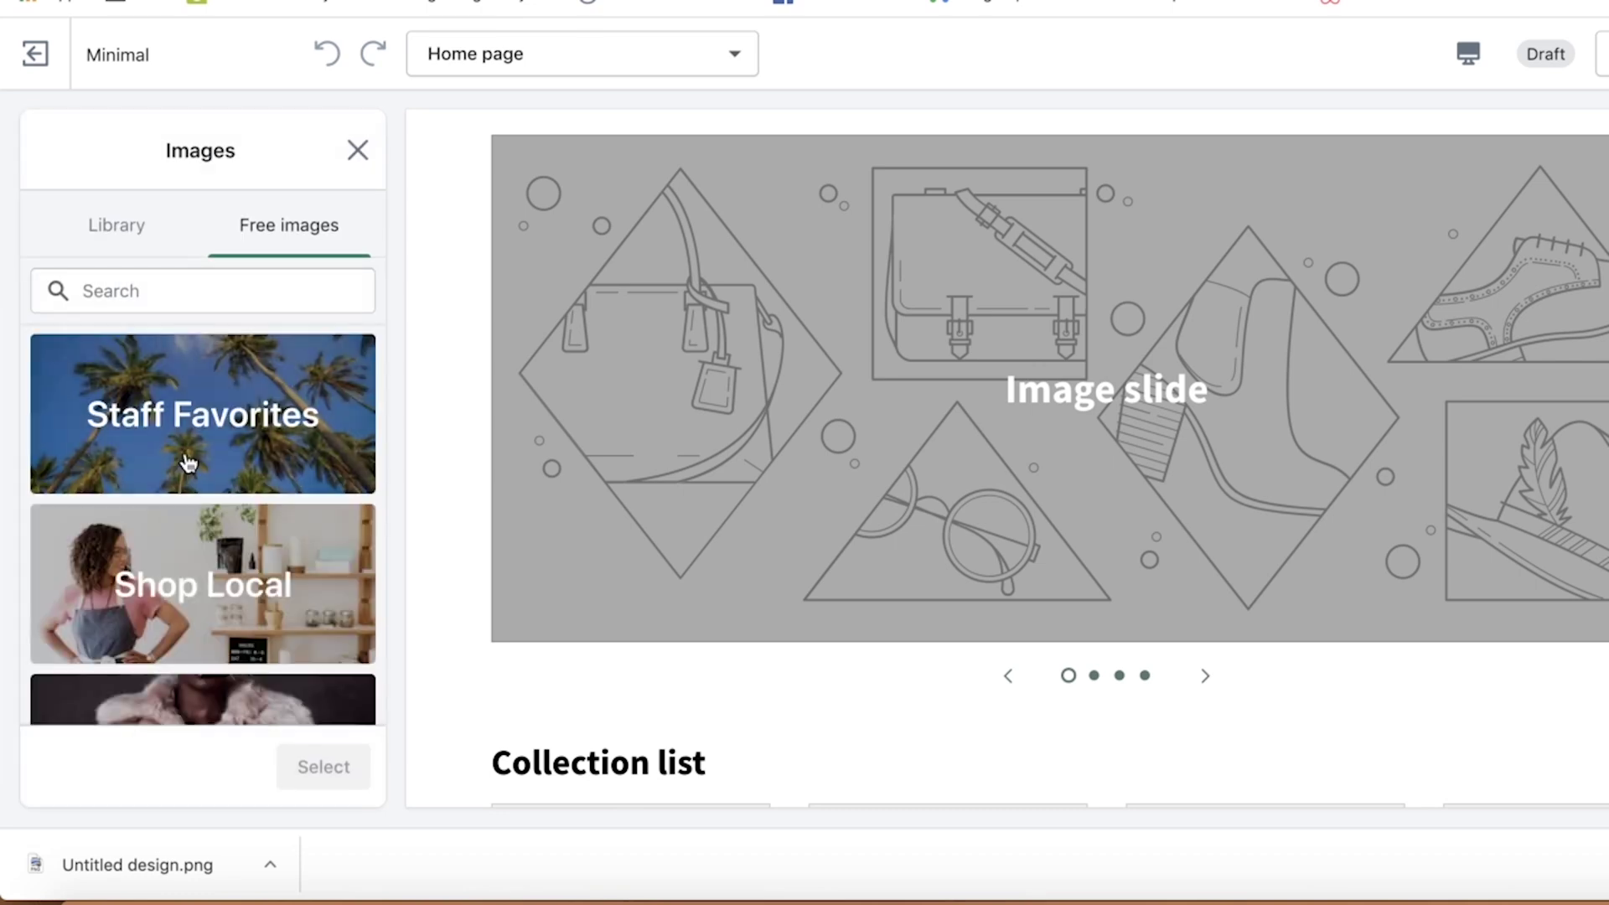
pyautogui.write('home')
pyautogui.scroll(-10, 180, 618)
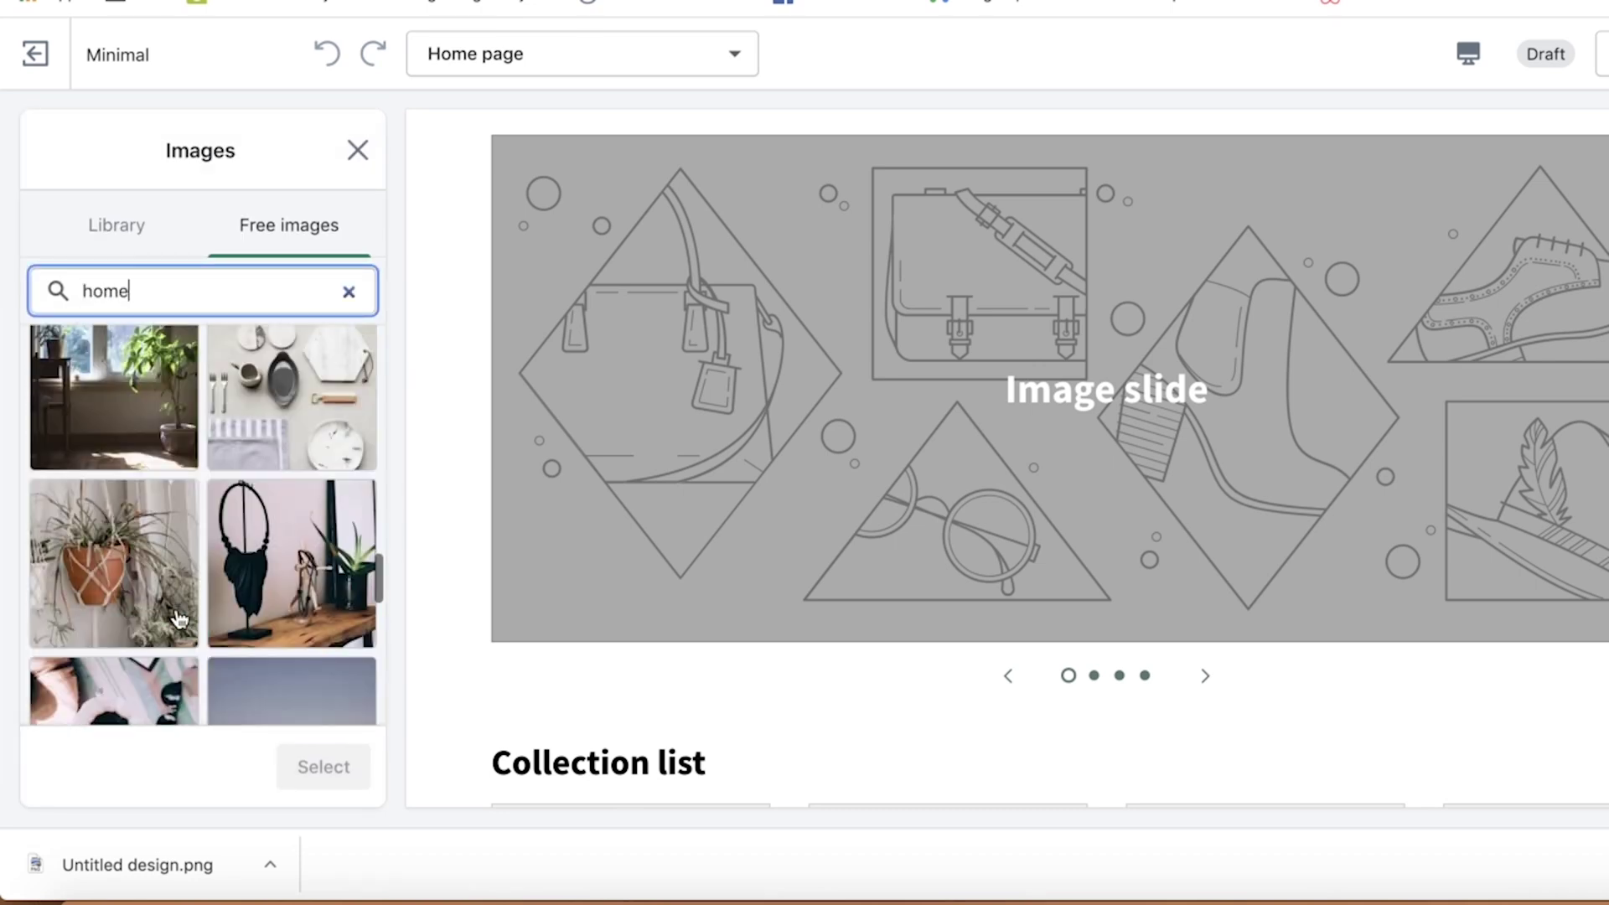
# Preview several of the free home images on the slide, including the potted plant by a window, and leave the image picker.
pyautogui.scroll(1, 159, 544)
pyautogui.click(141, 485)
pyautogui.scroll(-10, 141, 485)
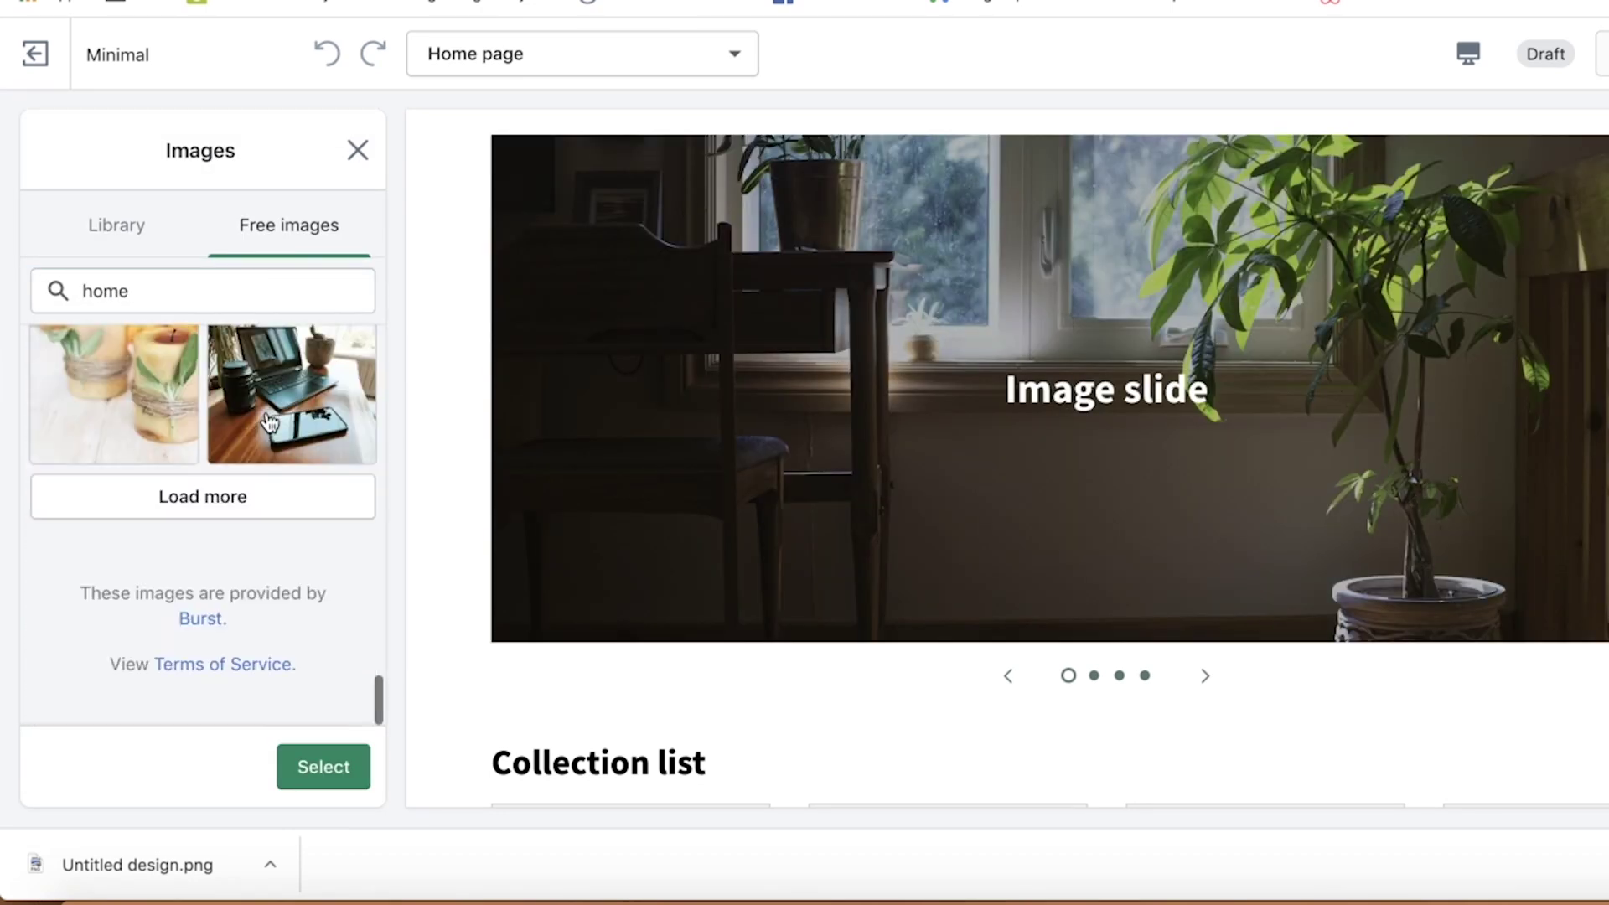
pyautogui.scroll(2, 139, 582)
pyautogui.click(292, 551)
pyautogui.click(139, 582)
pyautogui.scroll(5, 203, 485)
pyautogui.click(191, 477)
pyautogui.click(357, 150)
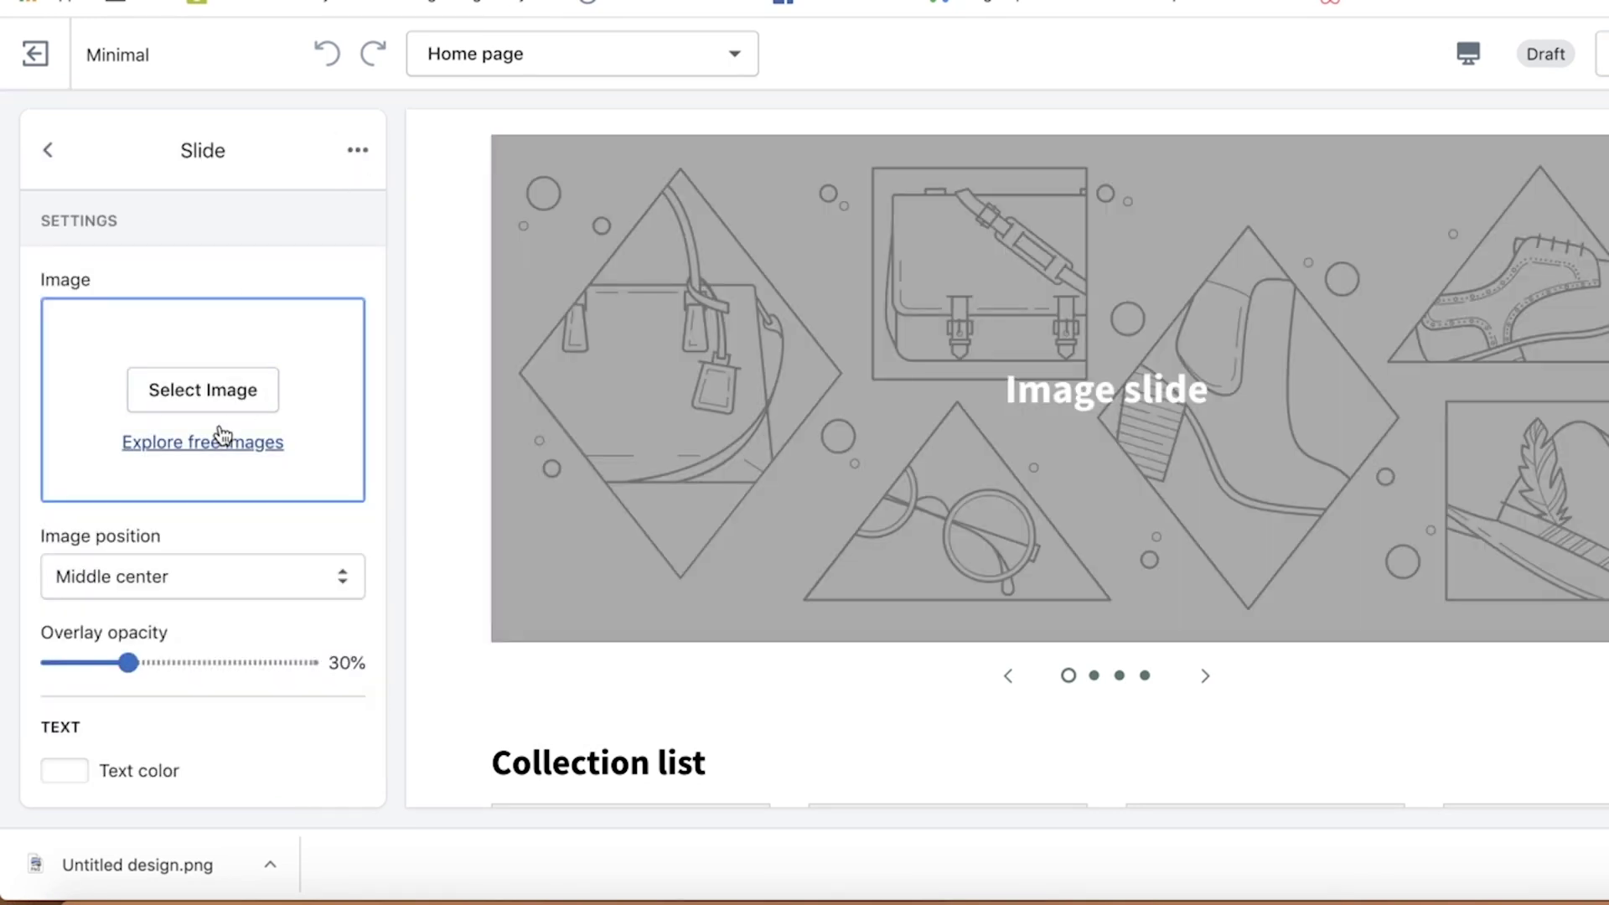
# Use the free home image of a potted plant beside a window as the slide's image.
pyautogui.click(216, 437)
pyautogui.click(118, 419)
pyautogui.scroll(-2, 153, 524)
pyautogui.scroll(-3, 153, 524)
pyautogui.click(118, 587)
pyautogui.click(289, 587)
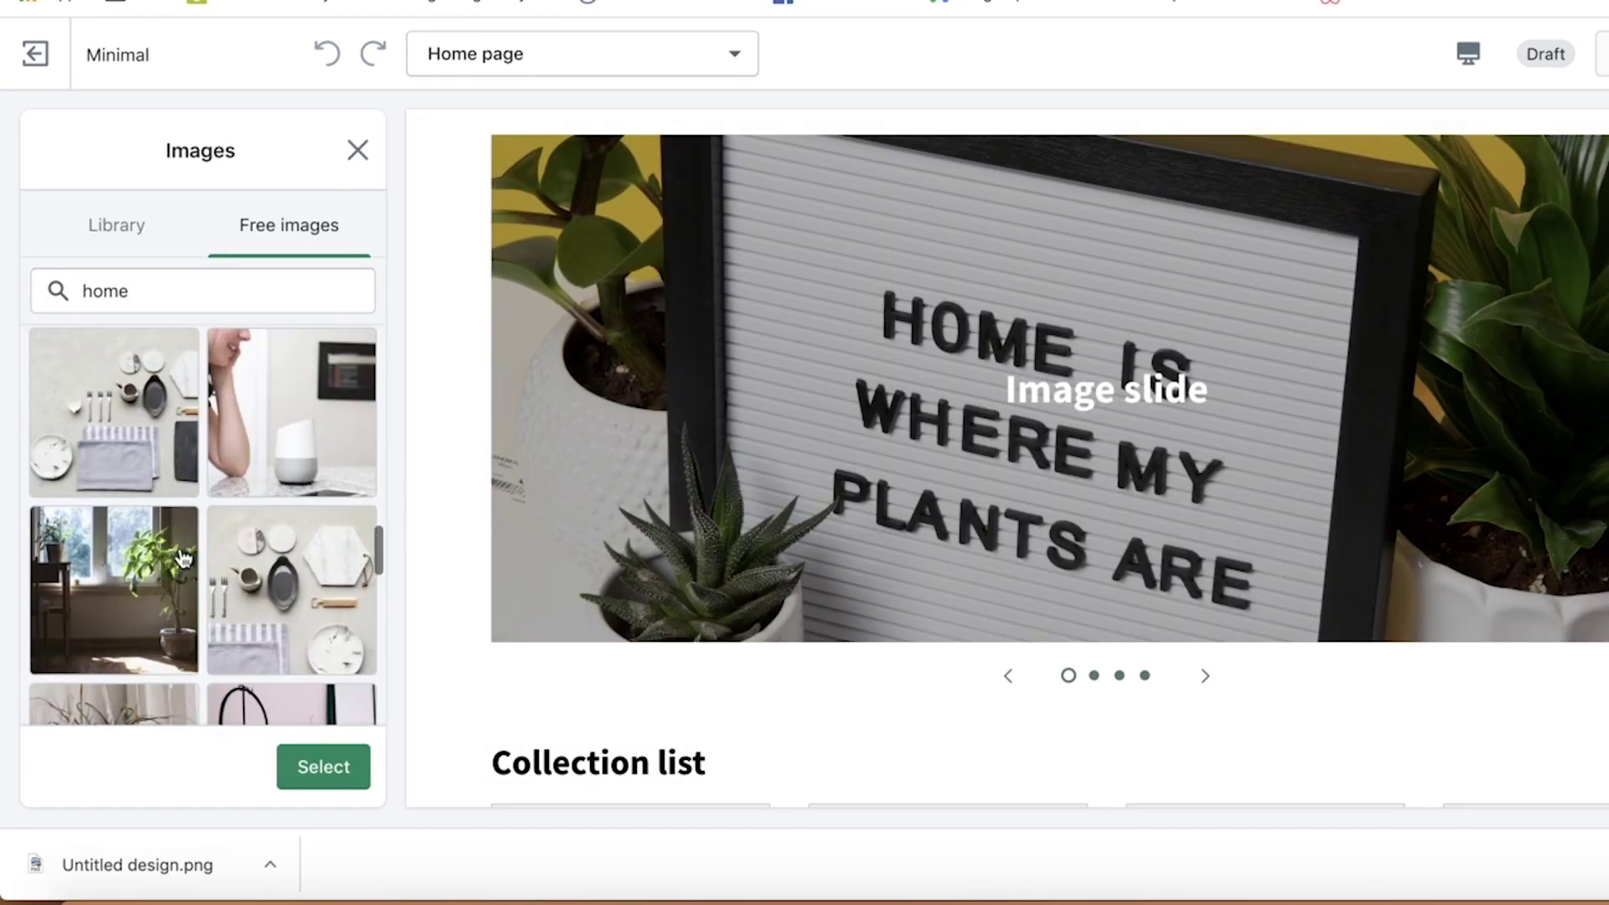
pyautogui.click(358, 150)
# Select the slide's heading text for replacement and look through Google results for home quotes.
pyautogui.scroll(-10, 117, 587)
pyautogui.tripleClick(51, 553)
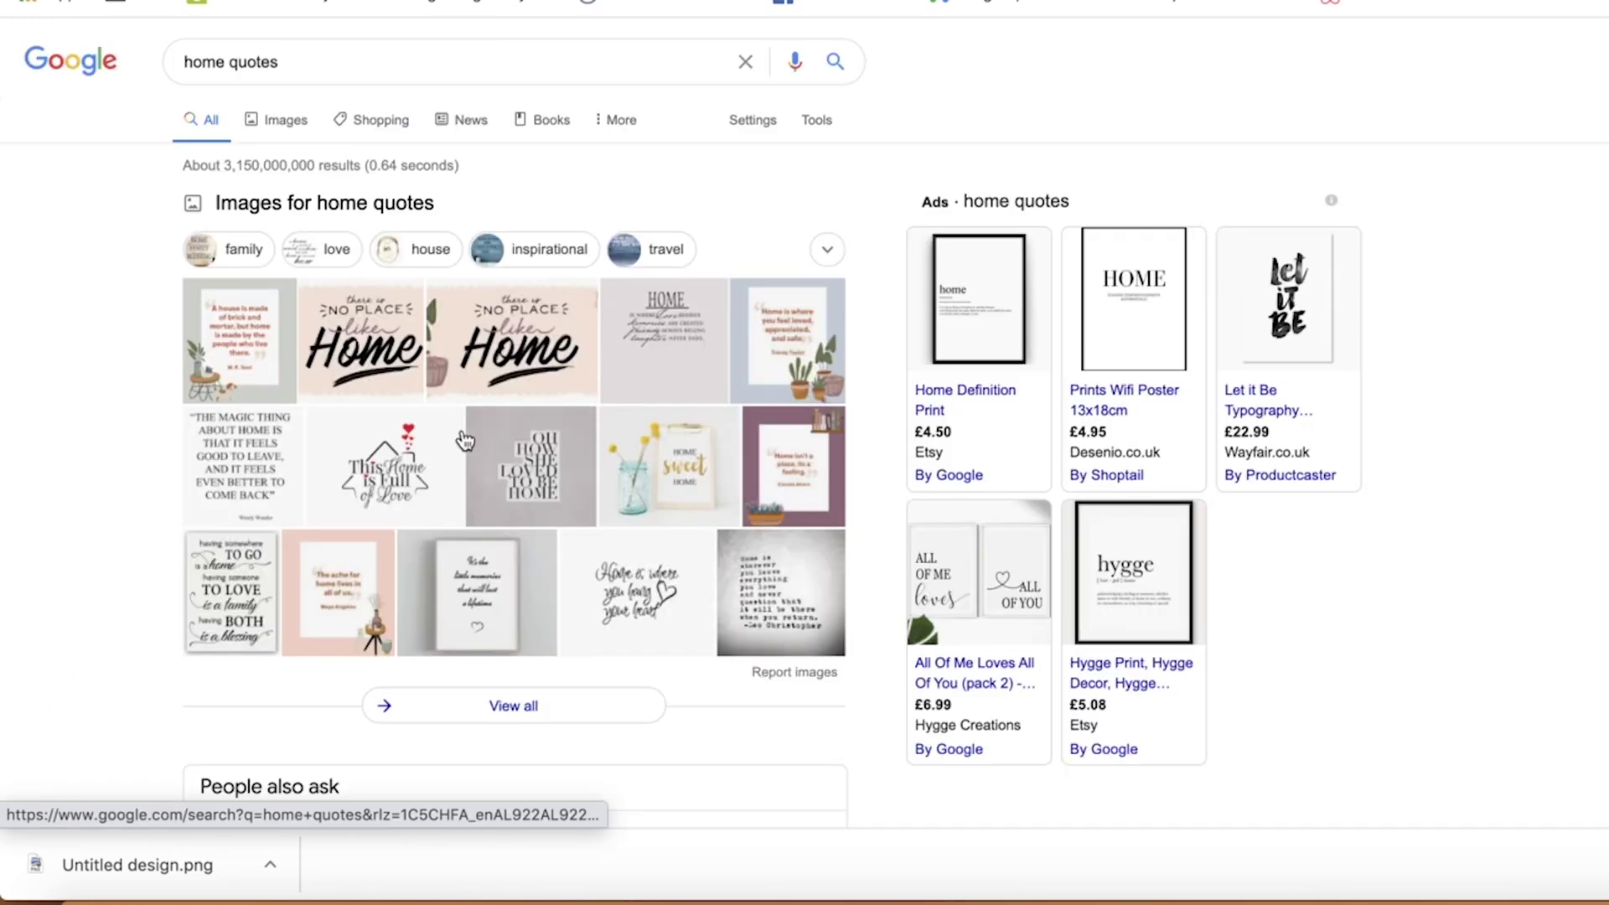
pyautogui.scroll(-10, 461, 436)
pyautogui.scroll(3, 460, 436)
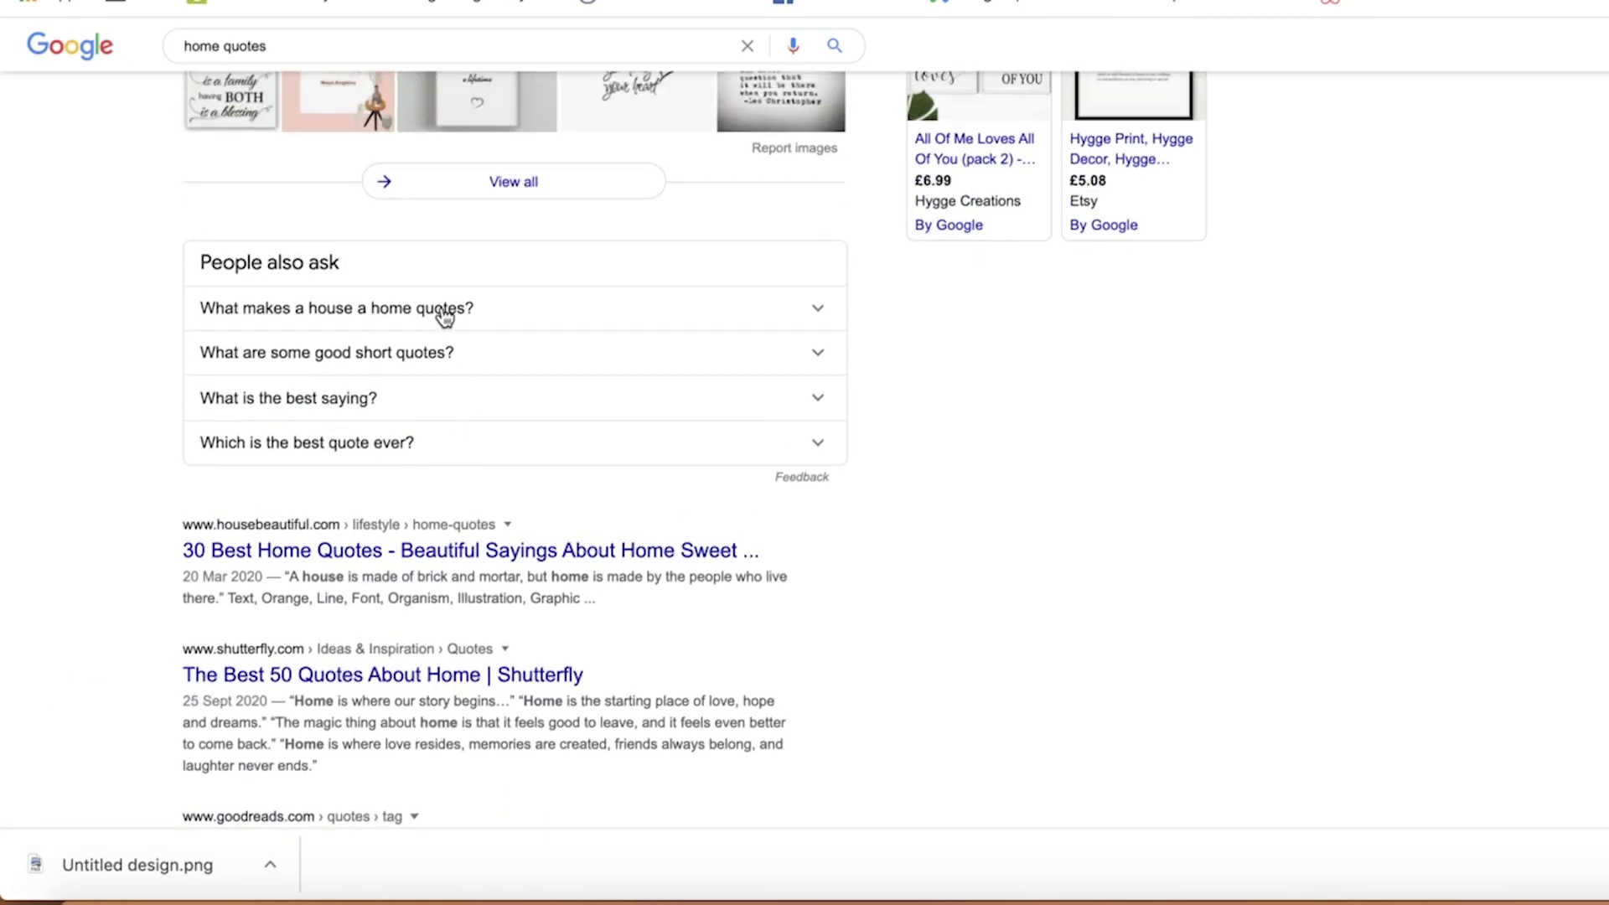
pyautogui.click(444, 317)
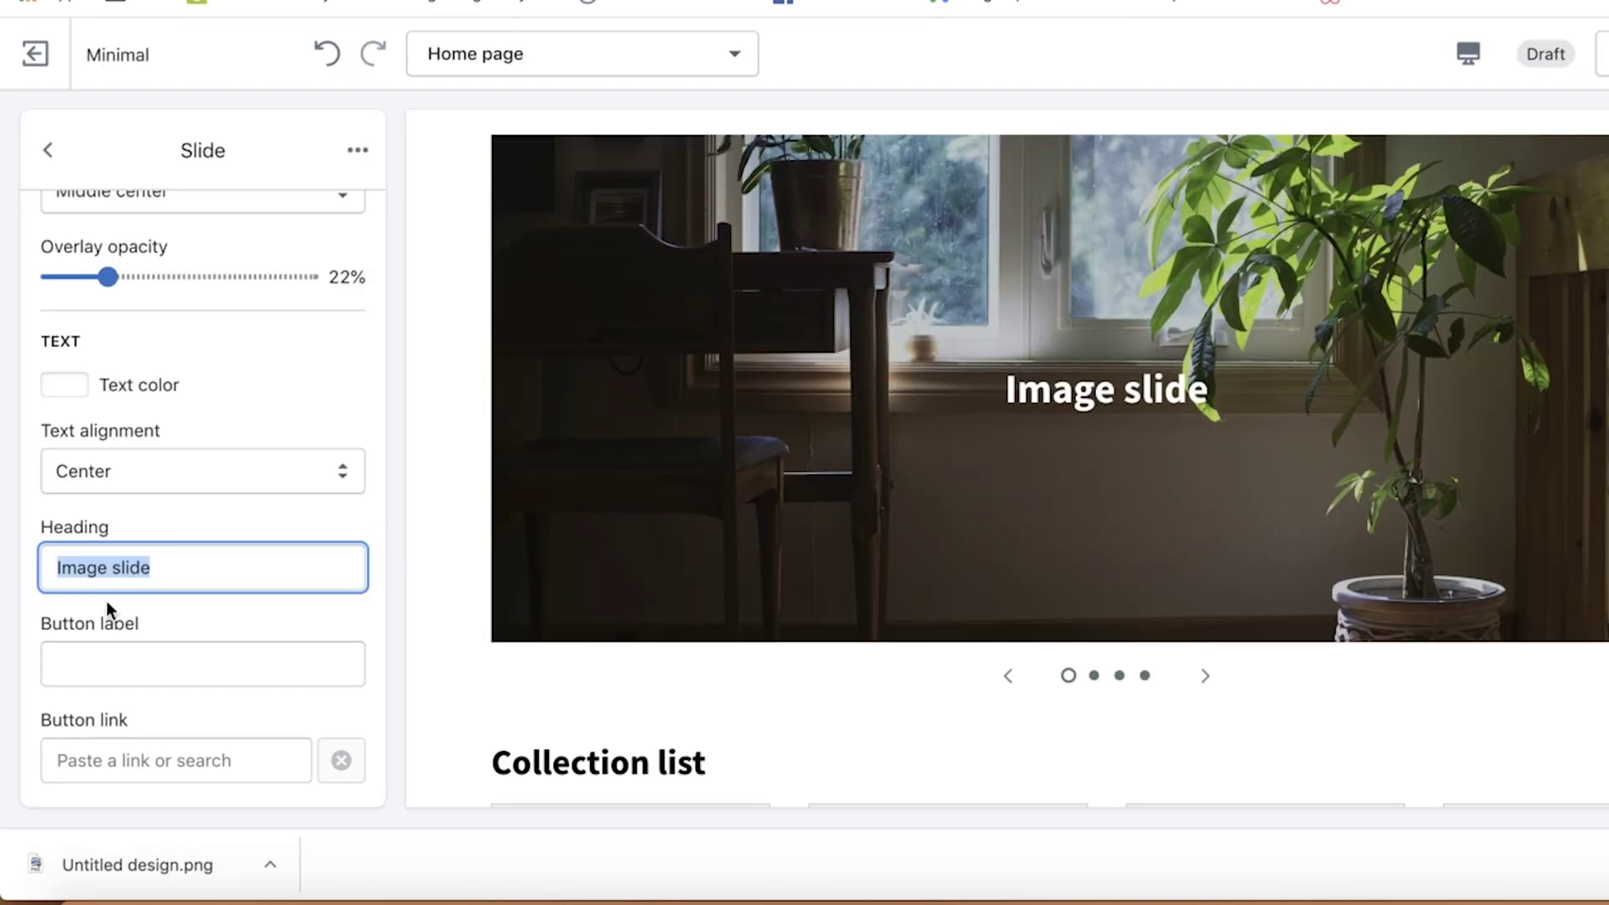
# Set the first slide's heading to the quote beginning "Home is where love resides, memories are created", raise its overlay opacity slightly and save.
pyautogui.write('"Home is where love resides, memories are created, friends always belong, and laughter never ends."')
pyautogui.moveTo(108, 277); pyautogui.dragTo(118, 276)
pyautogui.scroll(3, 117, 610)
pyautogui.scroll(-2, 197, 629)
pyautogui.scroll(6, 197, 629)
pyautogui.hotkey('ctrl', 's')
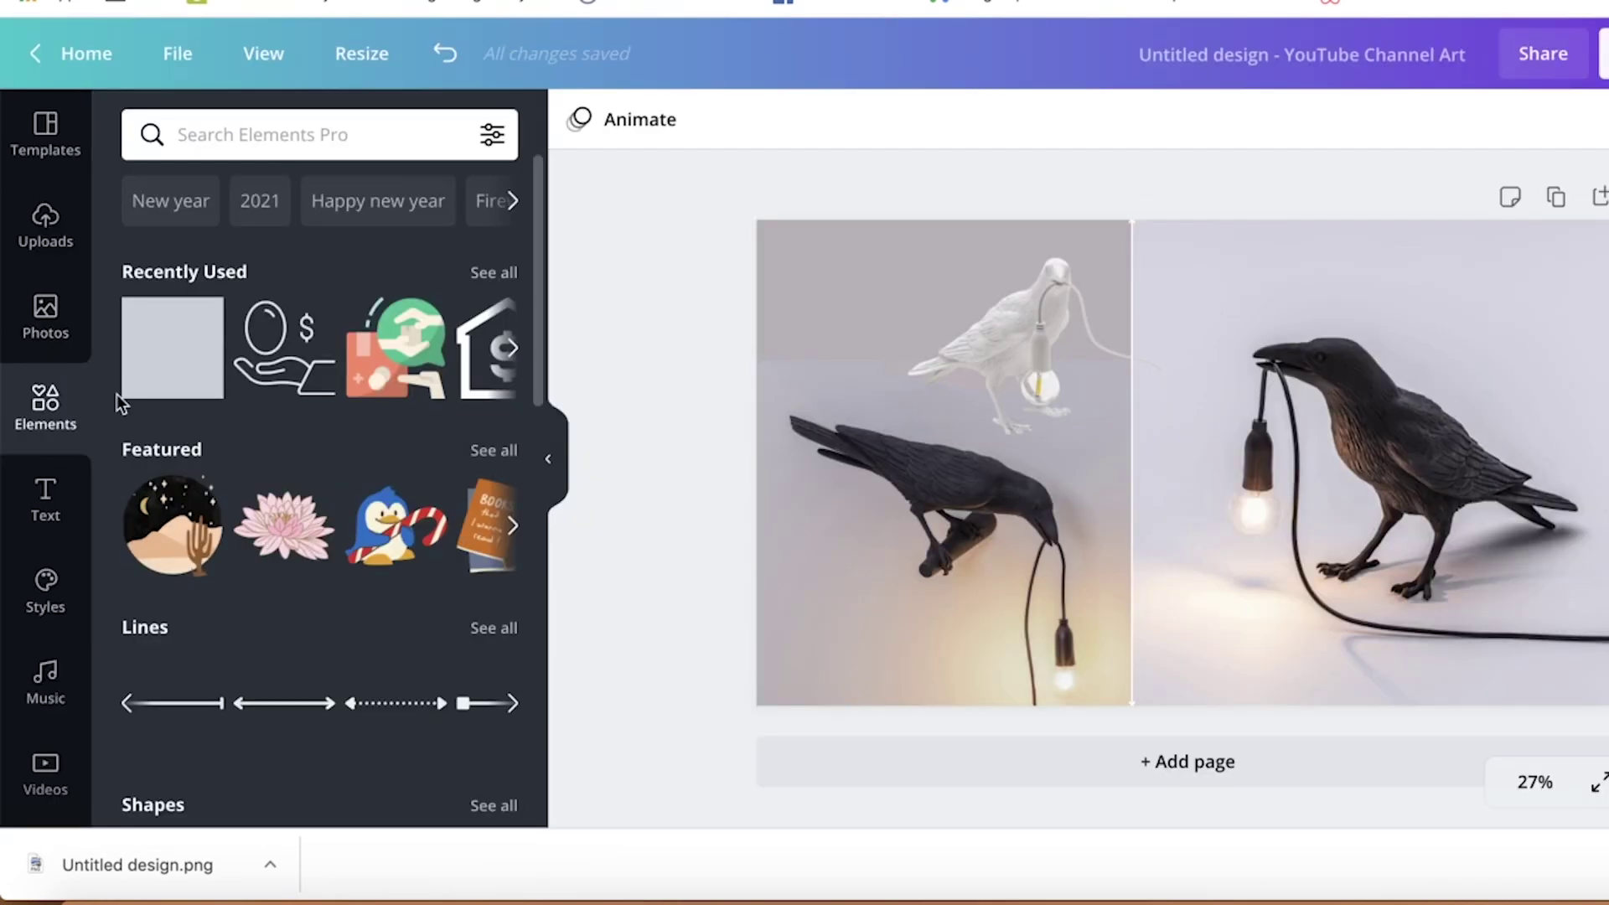
# Upload the bird lamp collage Untitled design.png and use it as the second slide's image.
pyautogui.click(78, 70)
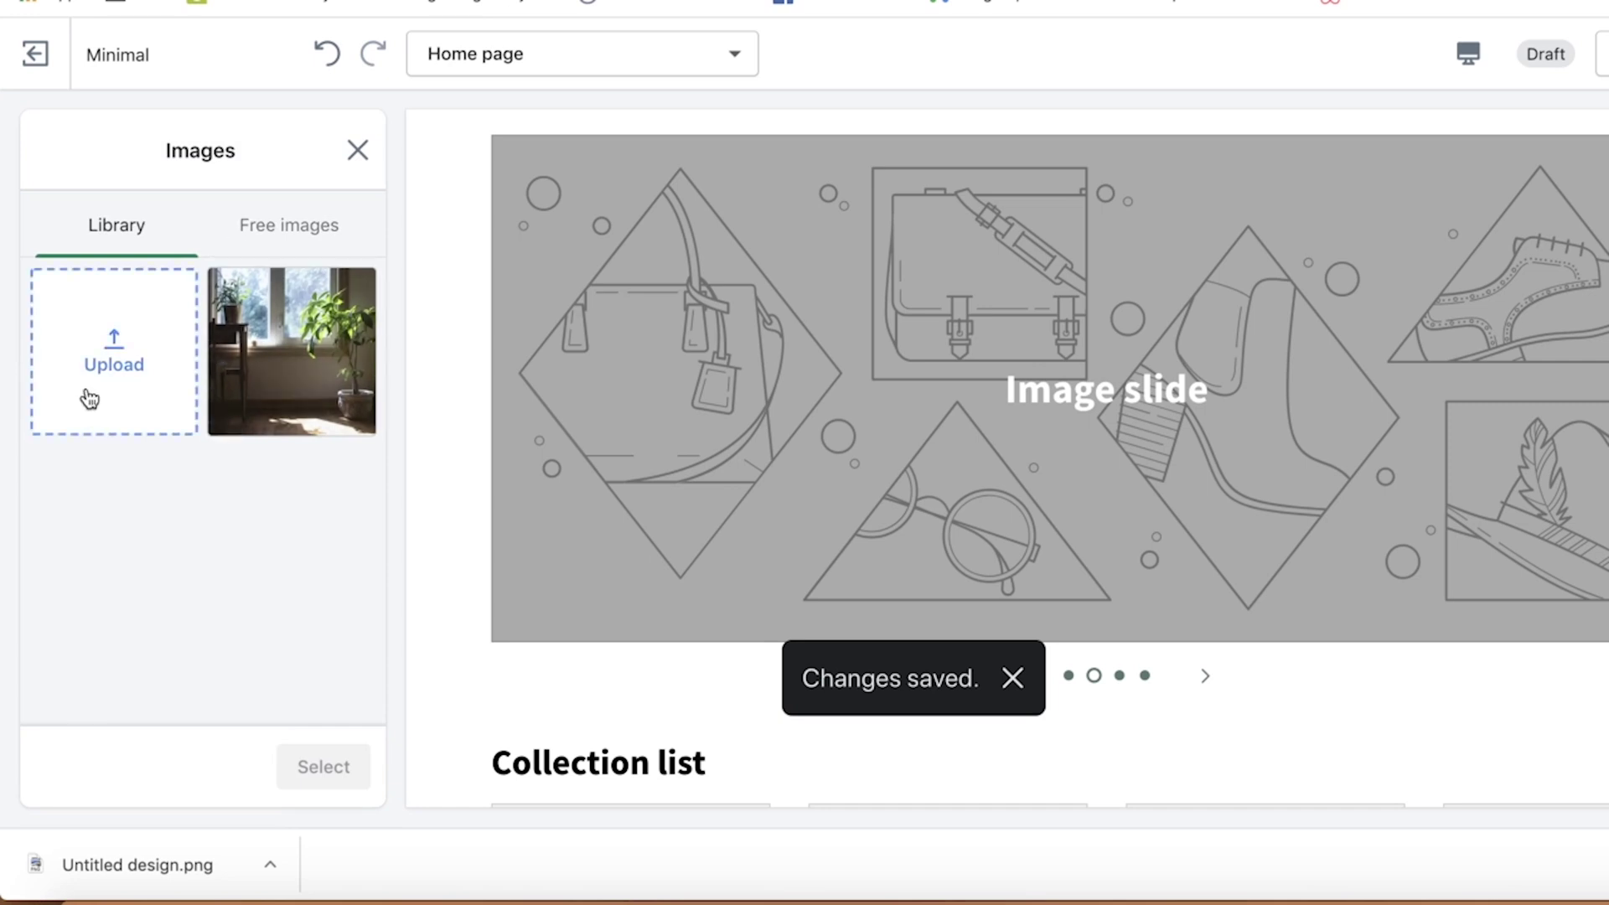
pyautogui.click(89, 395)
pyautogui.doubleClick(388, 159)
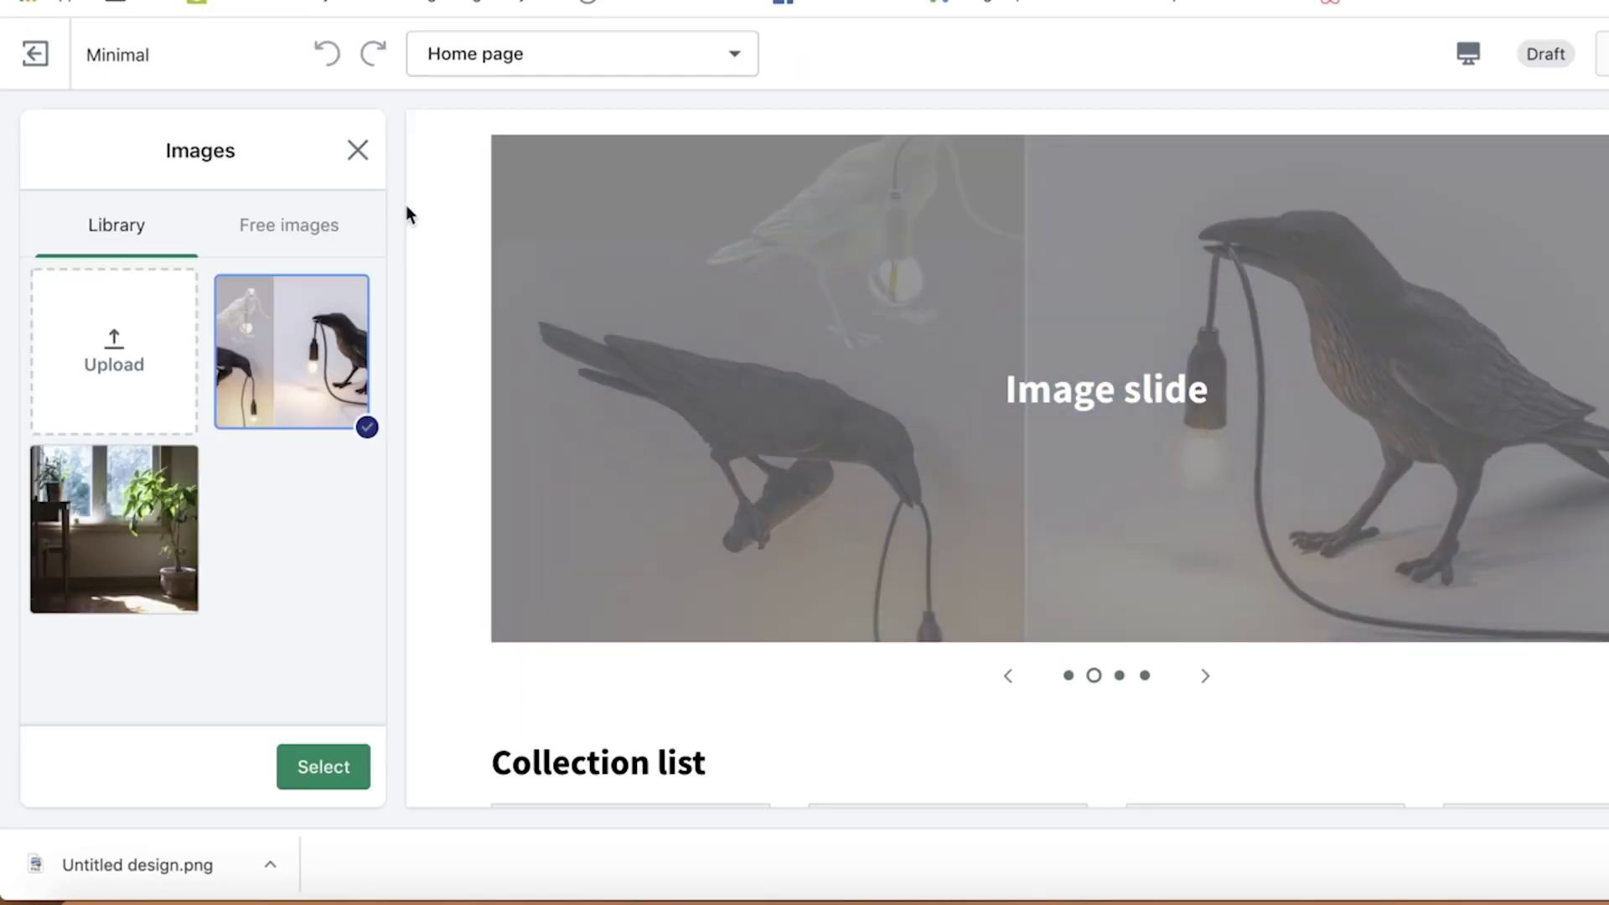
pyautogui.click(324, 765)
# Go through the second slide's image and text settings.
pyautogui.click(220, 618)
pyautogui.click(220, 548)
pyautogui.click(219, 618)
pyautogui.click(228, 762)
pyautogui.scroll(-5, 285, 729)
pyautogui.scroll(4, 303, 670)
pyautogui.click(297, 496)
pyautogui.click(201, 400)
# Set the second slide's heading to "Never regret anything that made you smile" in quotation marks and return to the slideshow's slide list.
pyautogui.click(1264, 241)
pyautogui.press('Tab')
pyautogui.write('Never regret anything that made you smile')
pyautogui.write('"')
pyautogui.press('super+shift+Left')
pyautogui.press('Left')
pyautogui.write('"')
pyautogui.click(48, 150)
pyautogui.rightClick(204, 439)
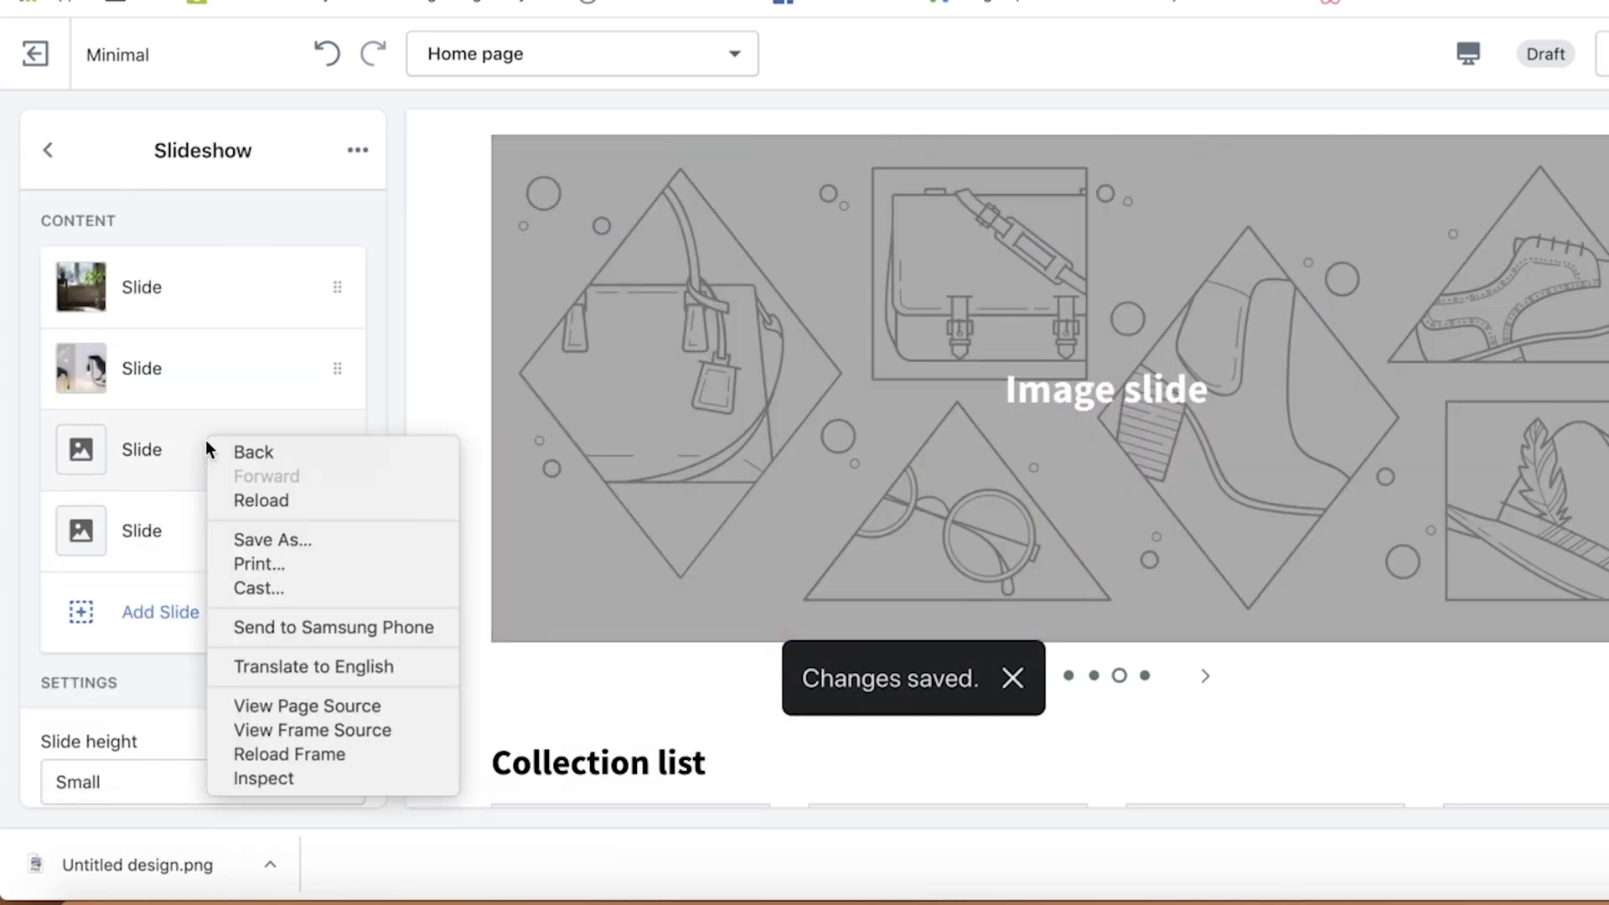
pyautogui.press('Escape')
# Review the home page from the slideshow to the newsletter section, in the theme editor and in the full preview.
pyautogui.scroll(-3, 316, 575)
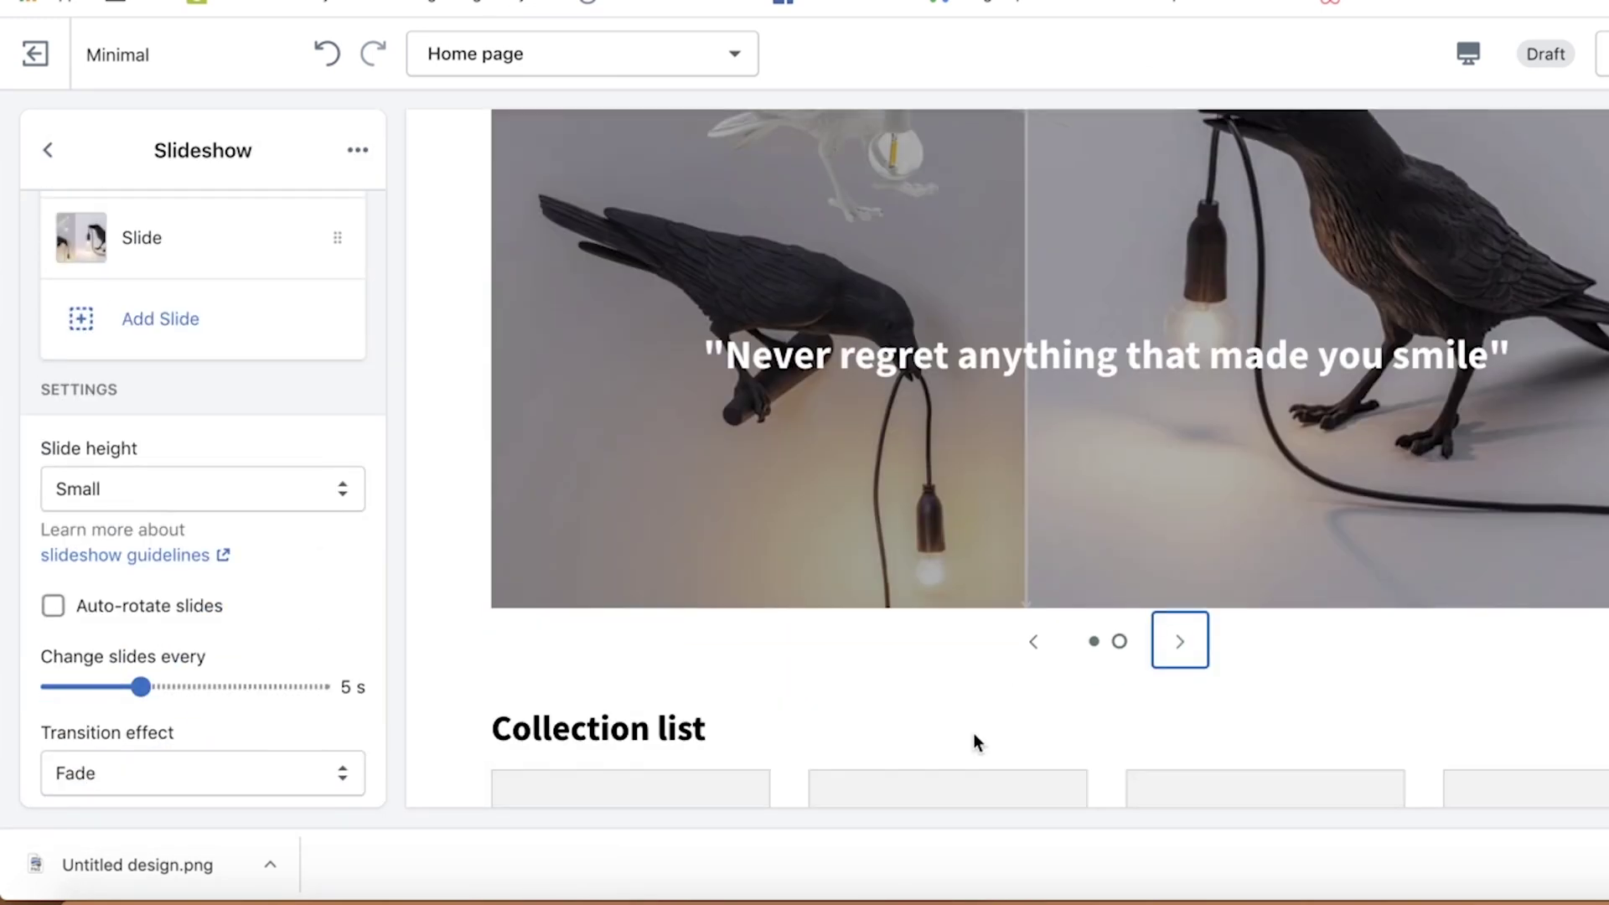
pyautogui.scroll(-5, 973, 732)
pyautogui.scroll(-2, 973, 733)
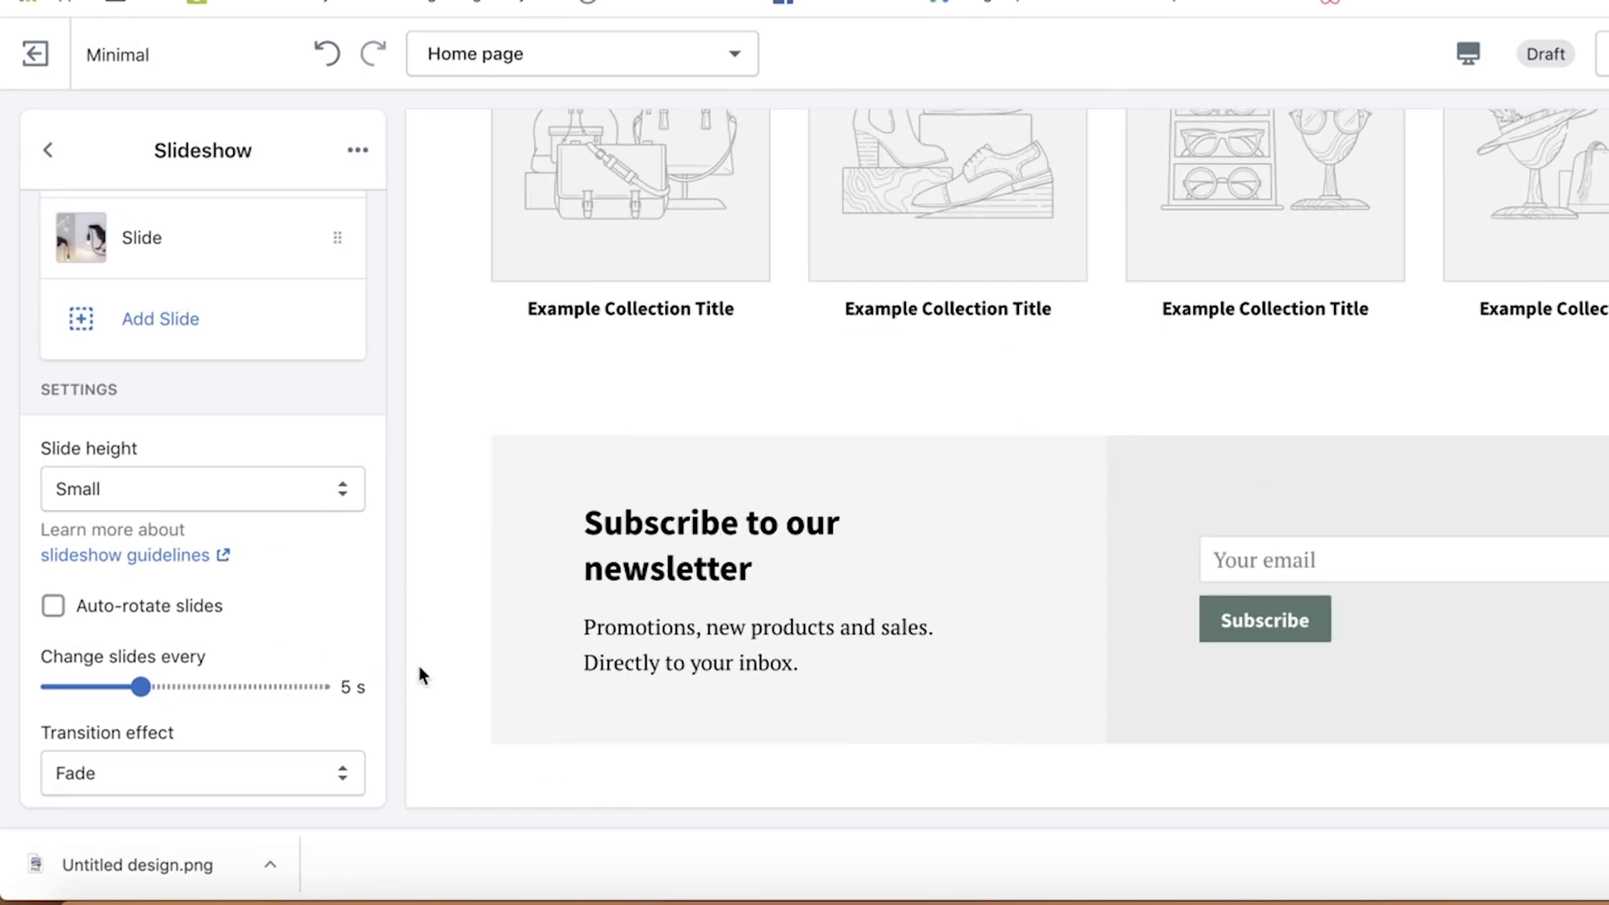
pyautogui.scroll(3, 474, 481)
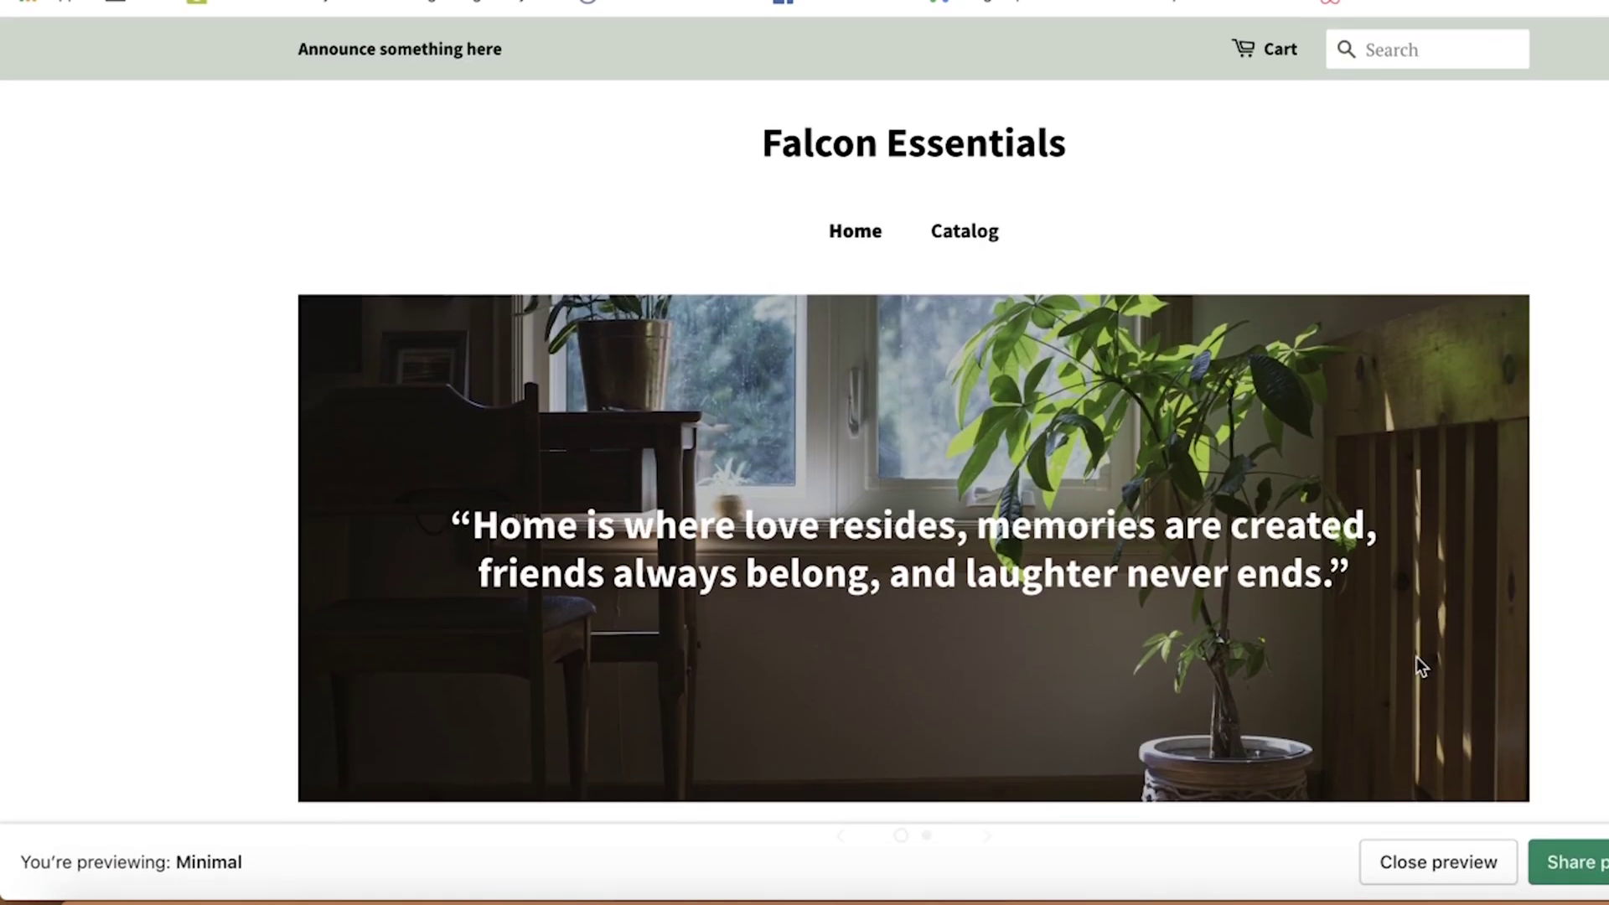
pyautogui.scroll(-5, 1416, 657)
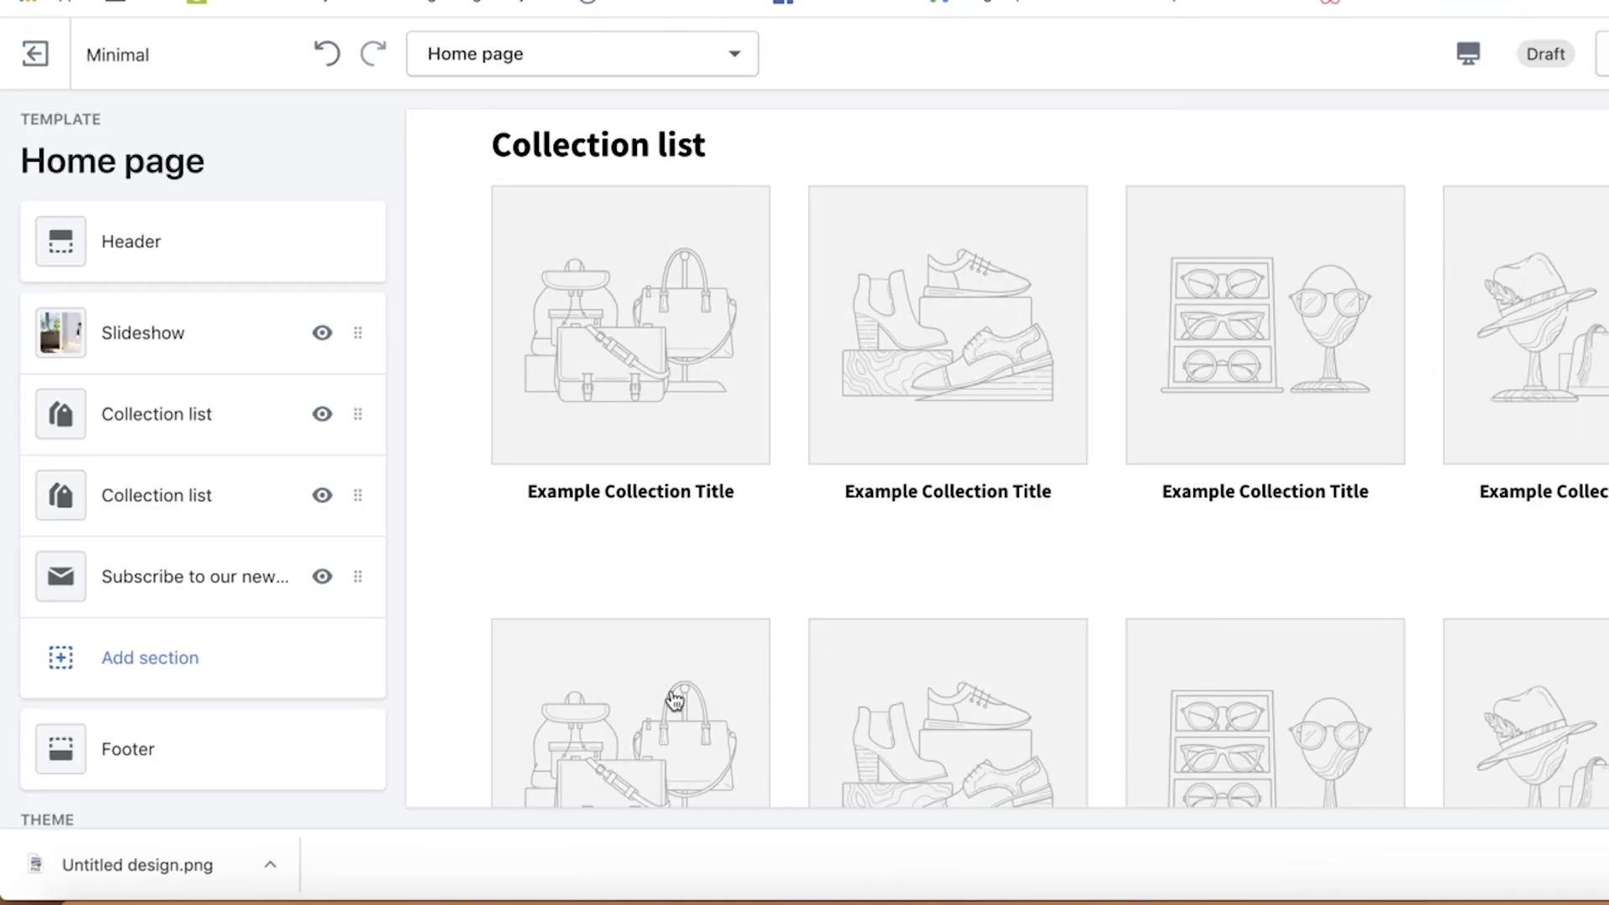
pyautogui.scroll(8, 776, 681)
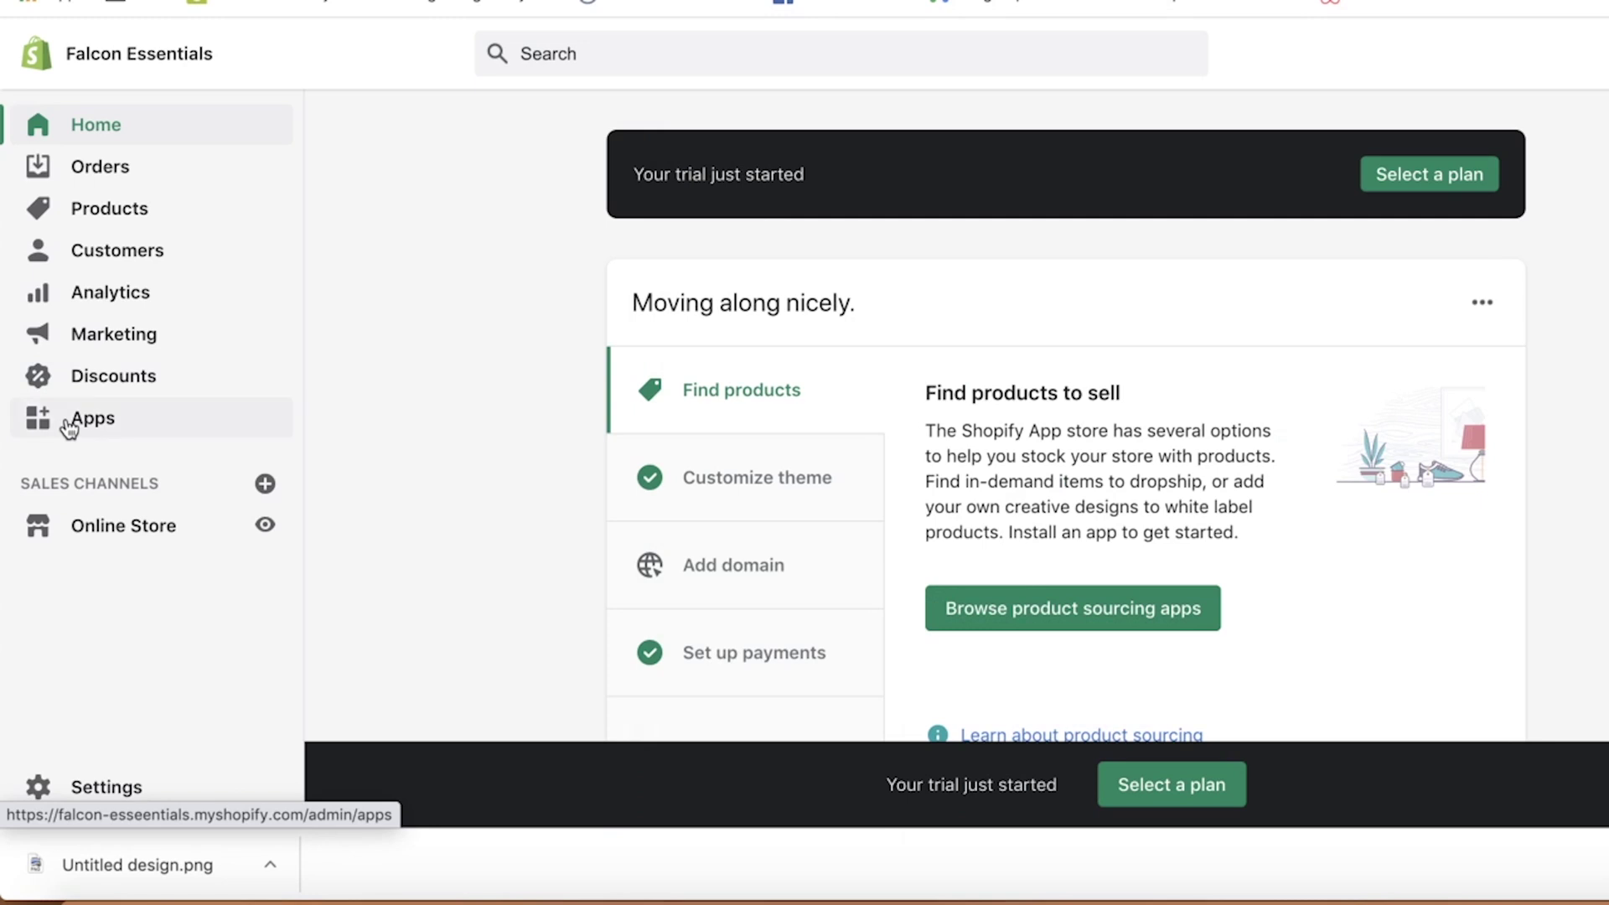
# Go from the store's apps to the Shopify App Store and install PageFly Advanced Page Builder.
pyautogui.click(69, 426)
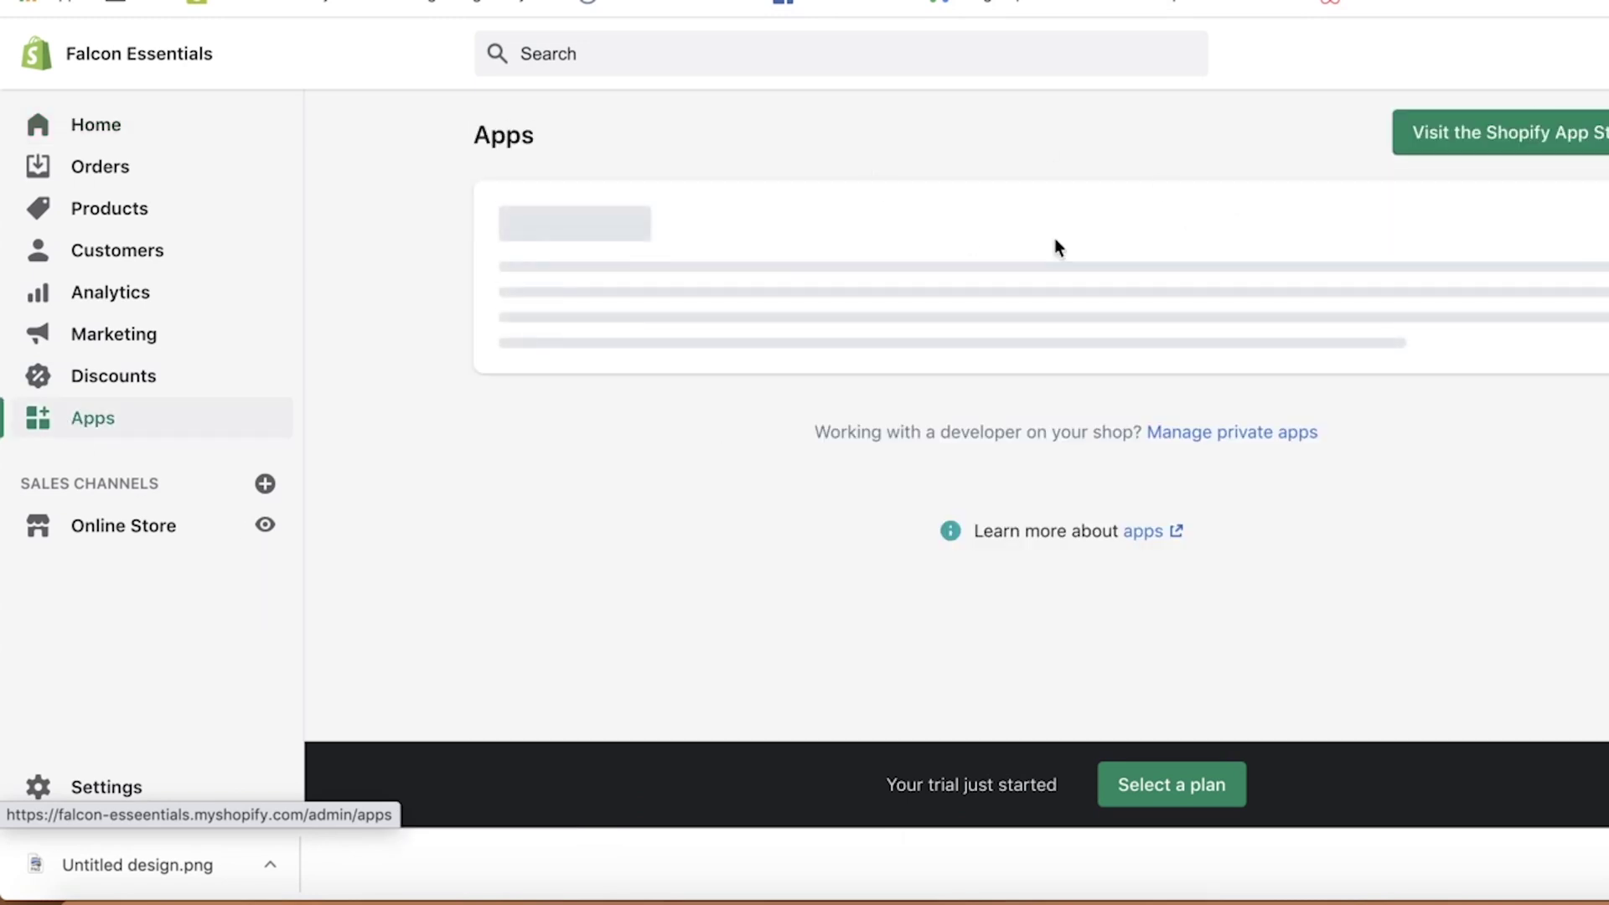
pyautogui.scroll(-2, 956, 288)
pyautogui.scroll(2, 955, 287)
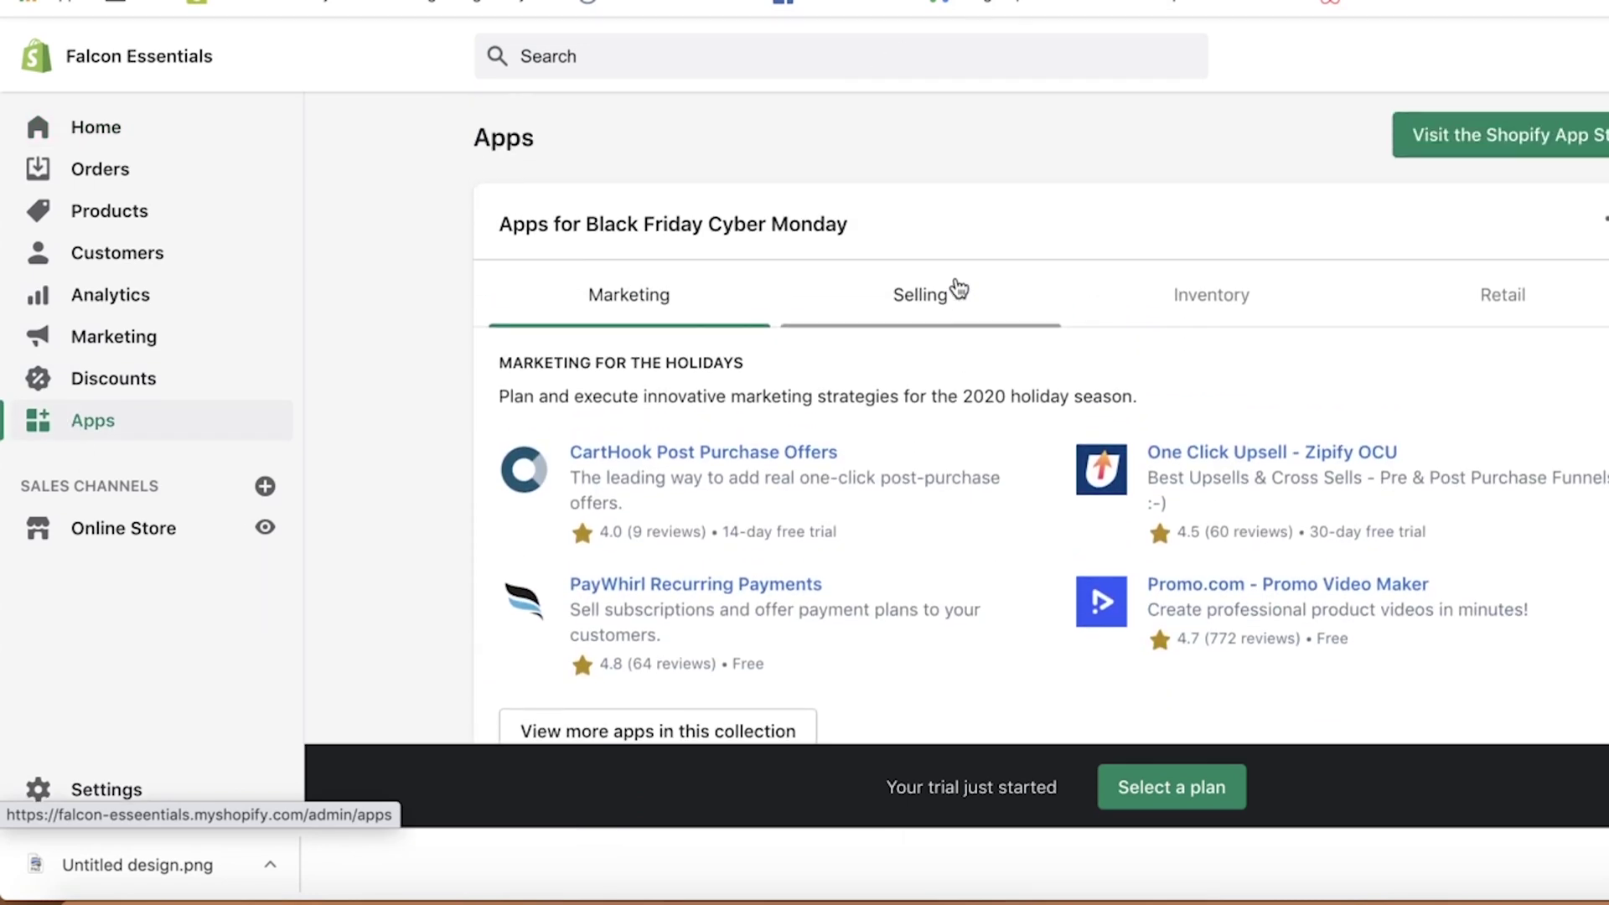
pyautogui.click(1533, 134)
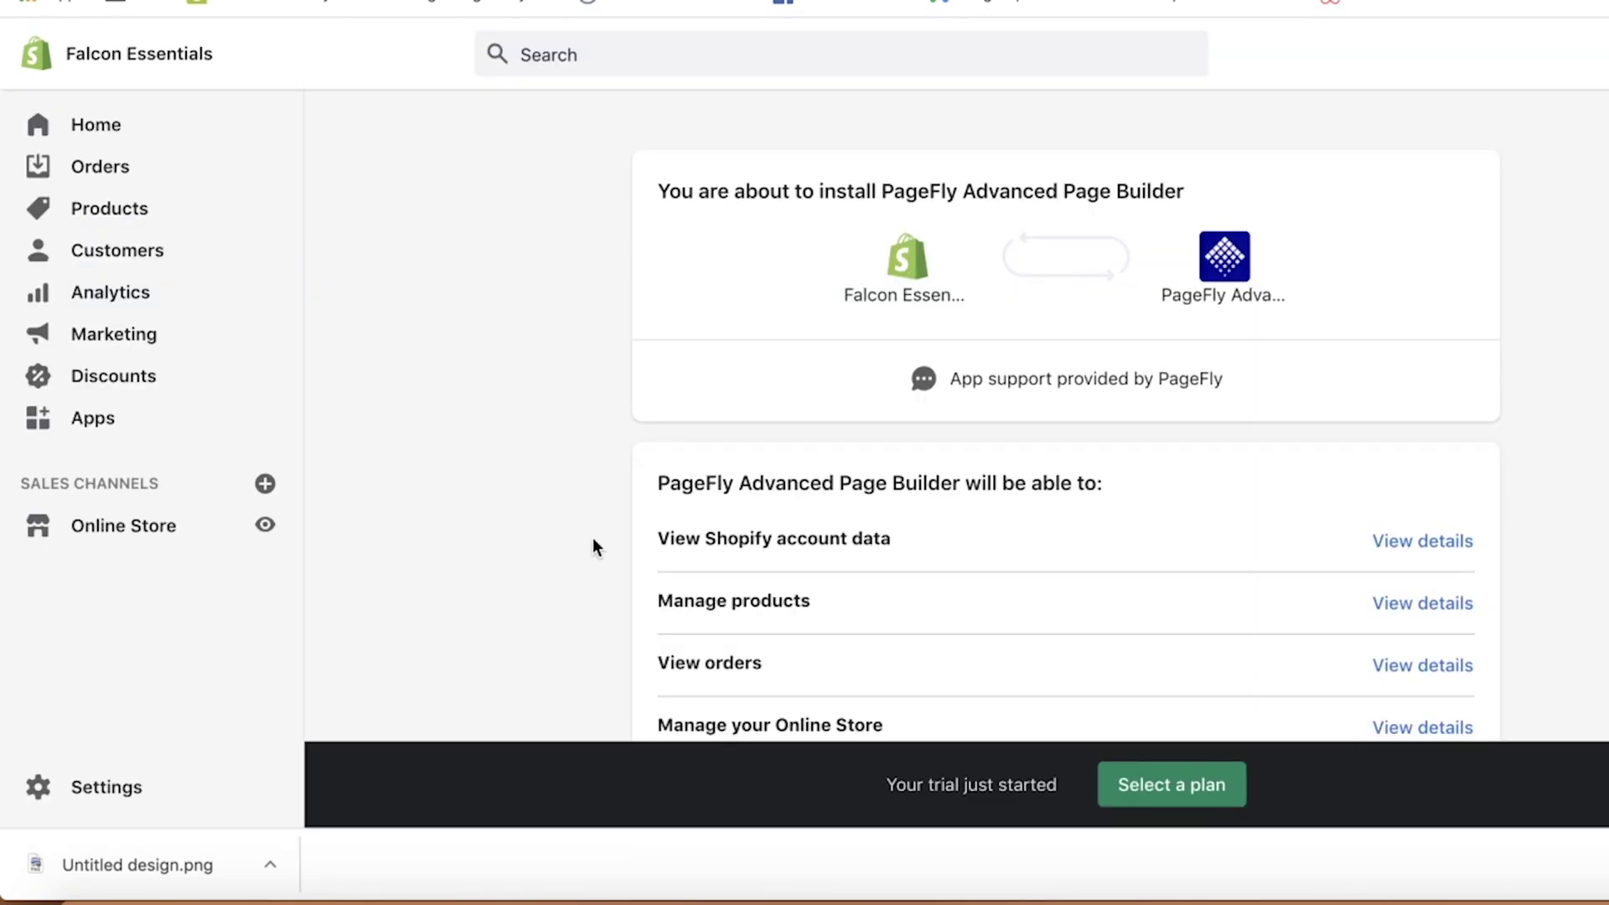
pyautogui.scroll(-5, 592, 541)
pyautogui.click(1436, 550)
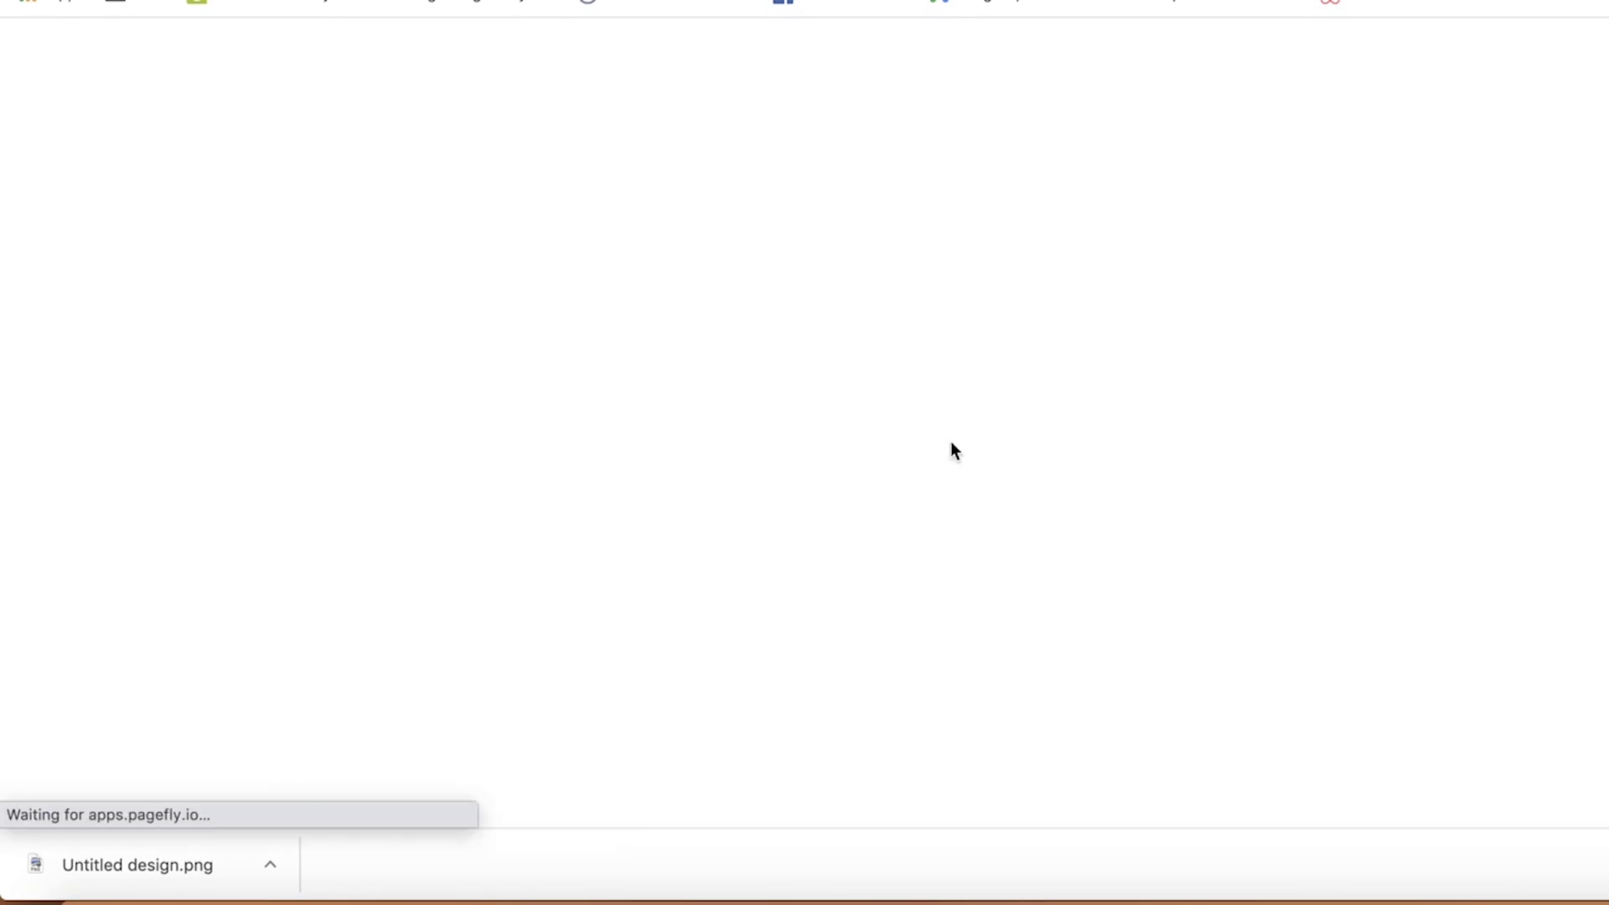
pyautogui.click(693, 480)
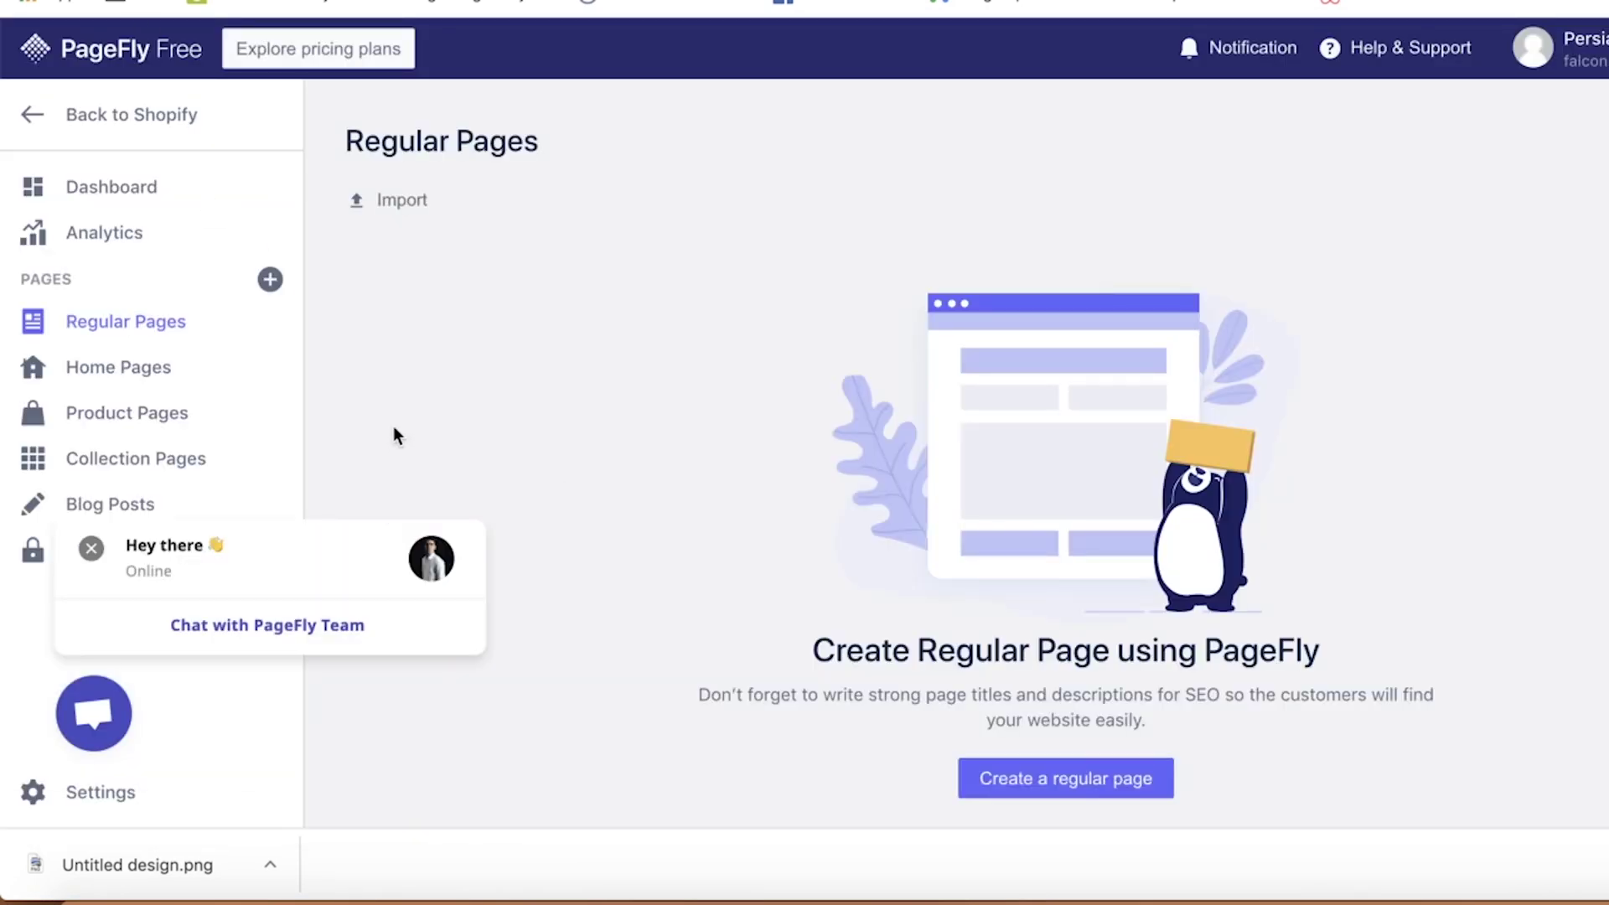
# Create a PageFly home page titled Home from the furniture template with the sale, bedroom and nightstand columns.
pyautogui.click(1009, 779)
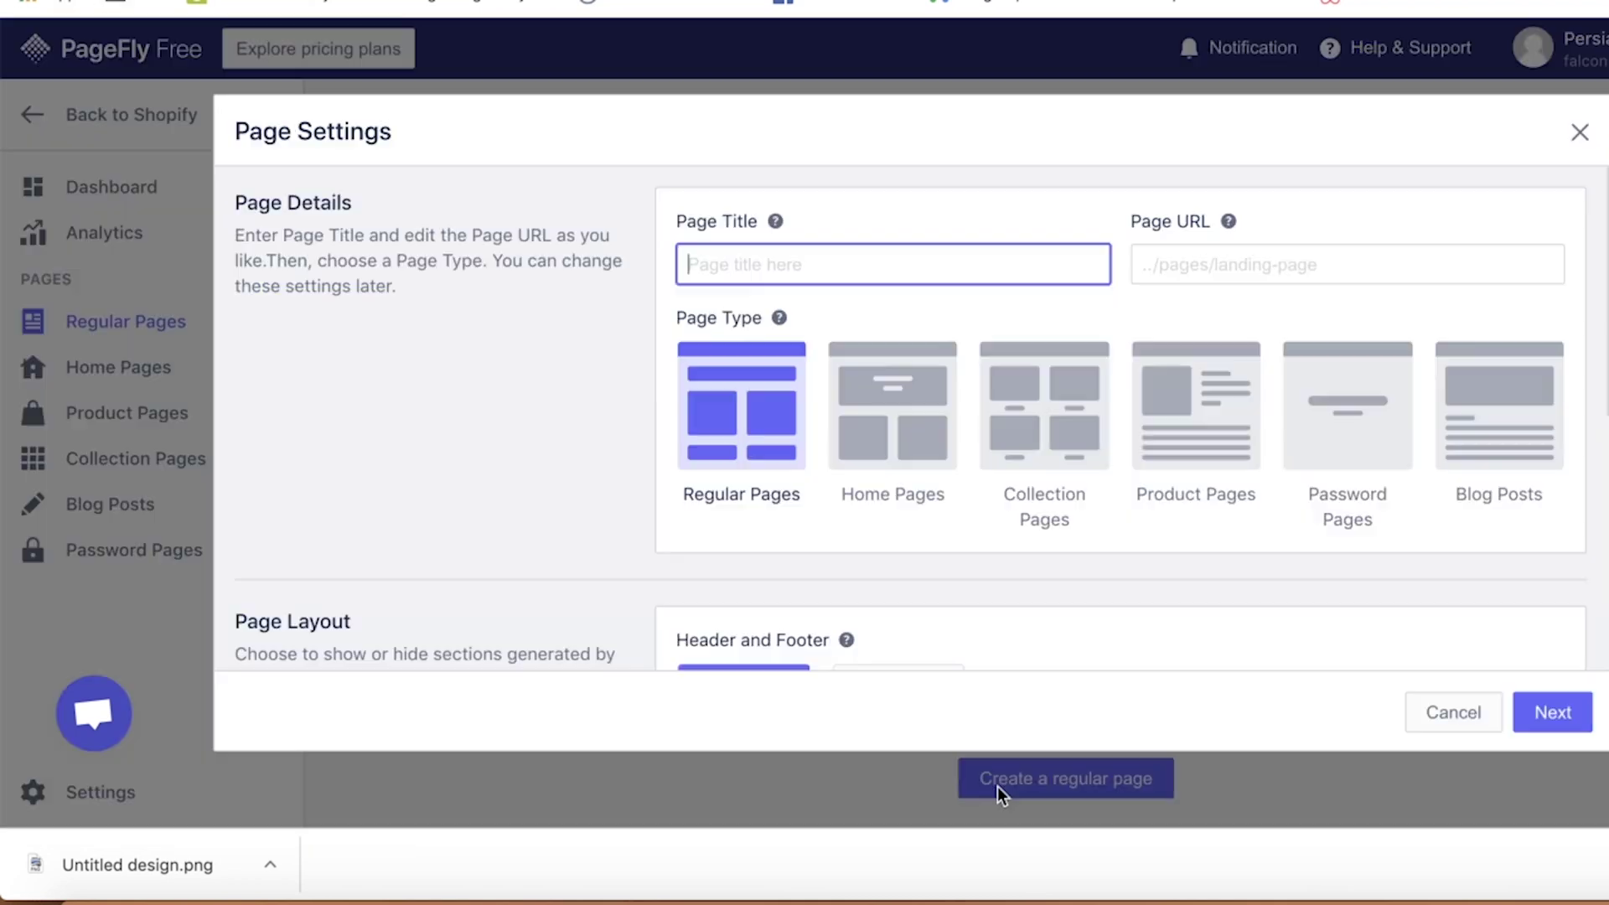
pyautogui.press('Return')
pyautogui.click(403, 208)
pyautogui.click(402, 338)
pyautogui.click(313, 385)
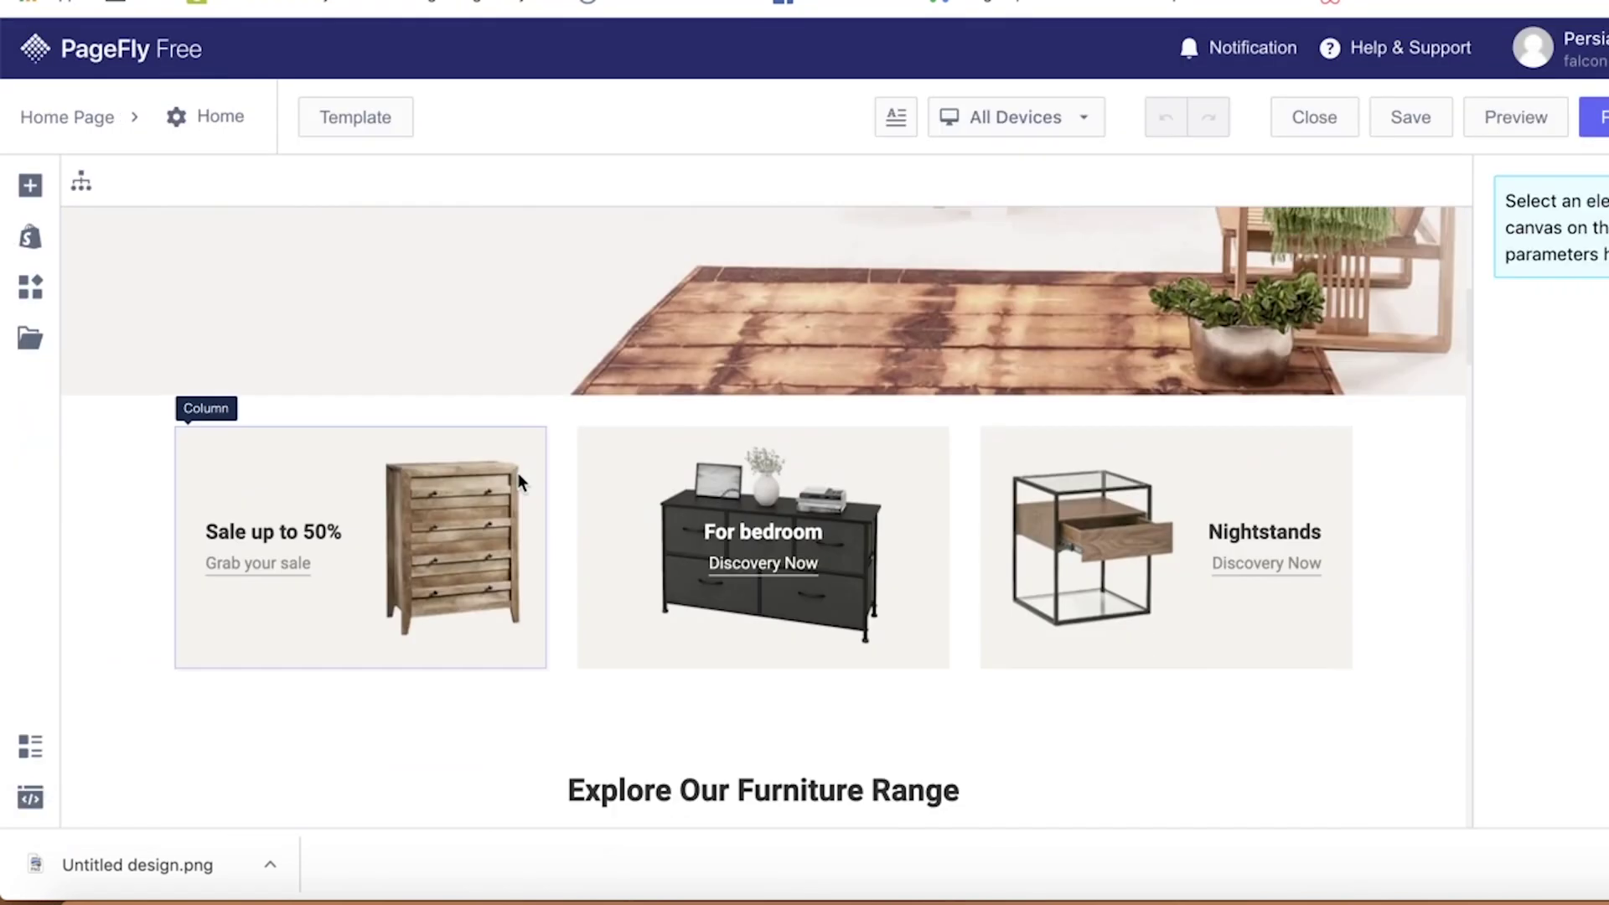
# Replace the "Sale up to 50%" column's background with a black bird lamp photo and make its heading and button text white (FFFFFF).
pyautogui.click(448, 604)
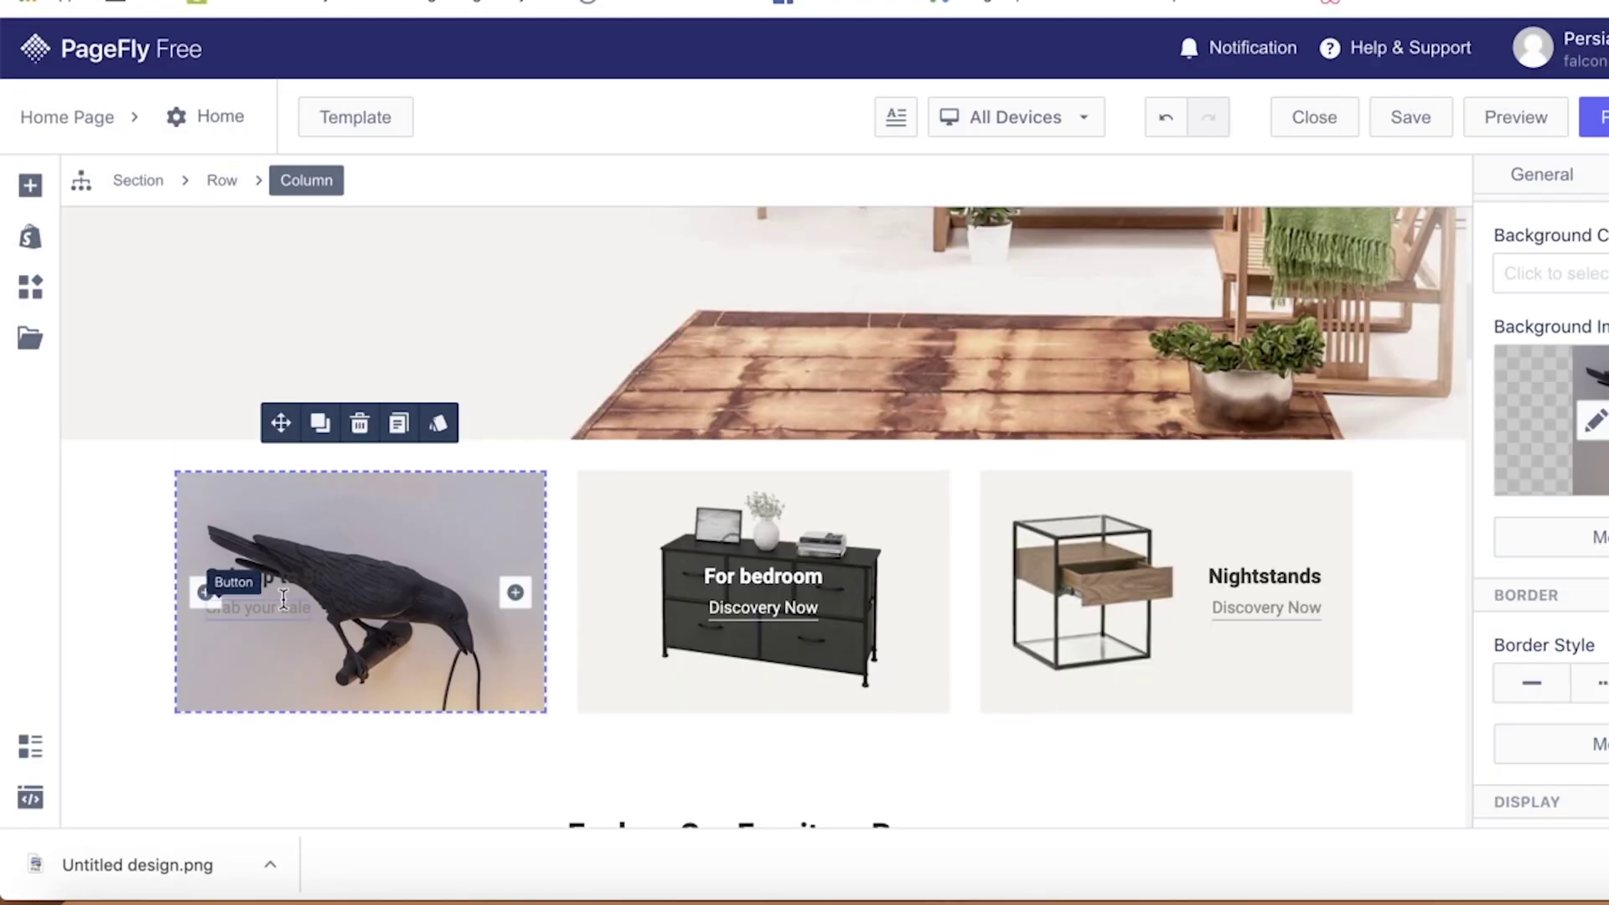
pyautogui.doubleClick(273, 576)
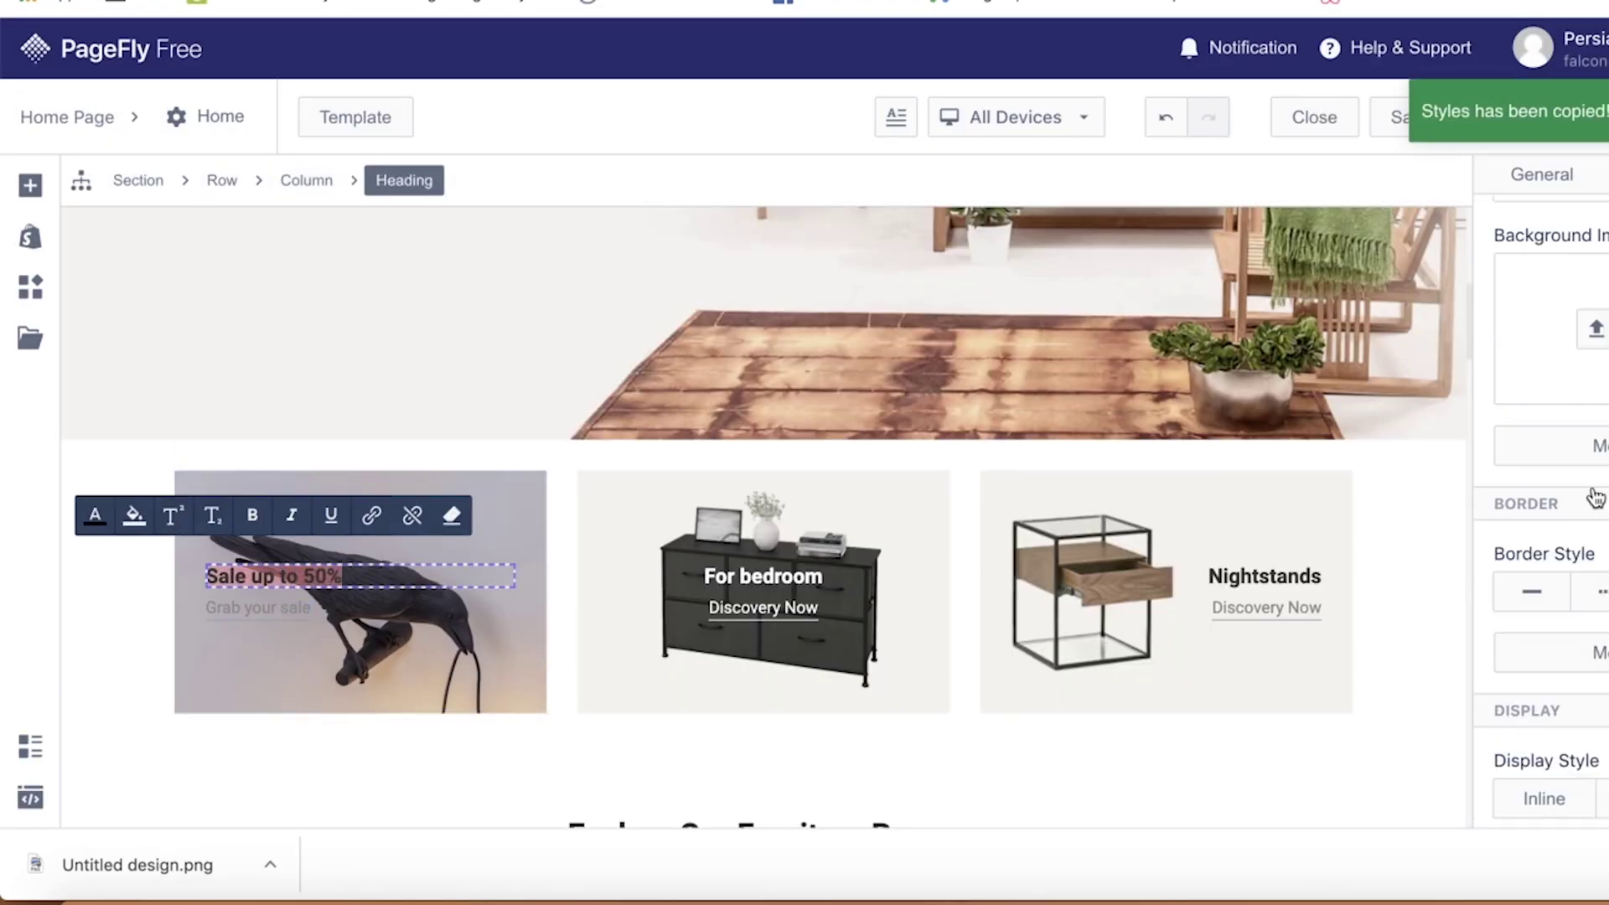
pyautogui.click(258, 608)
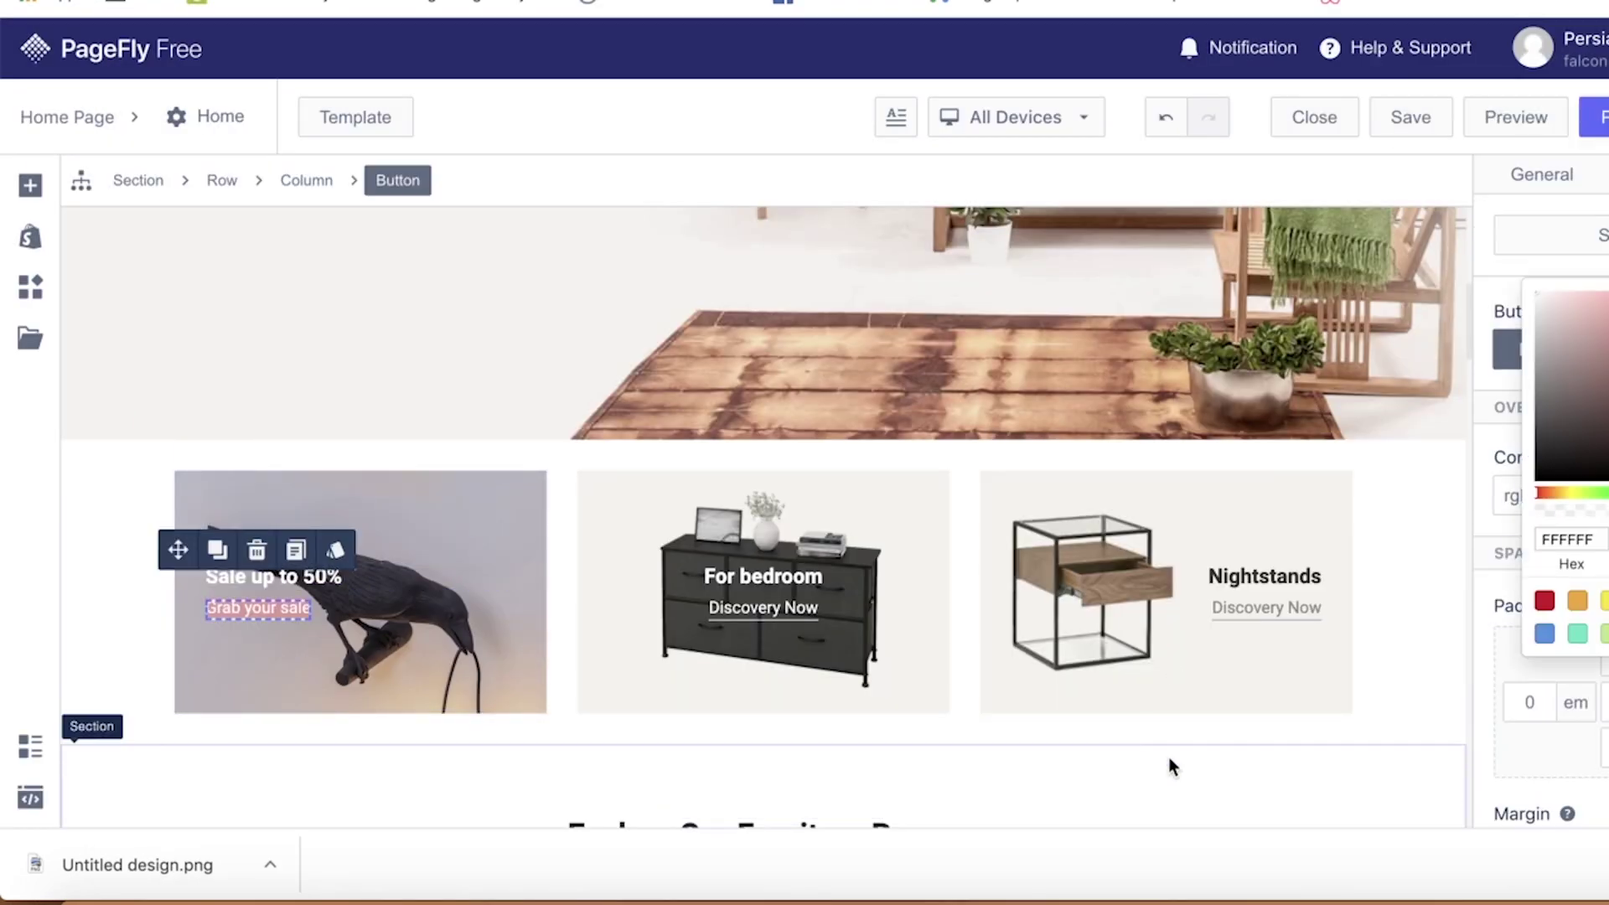
# Replace the "For bedroom" column's background image with Untitled design.png from the Bird lamps folder.
pyautogui.click(921, 670)
pyautogui.click(1559, 531)
pyautogui.click(1475, 197)
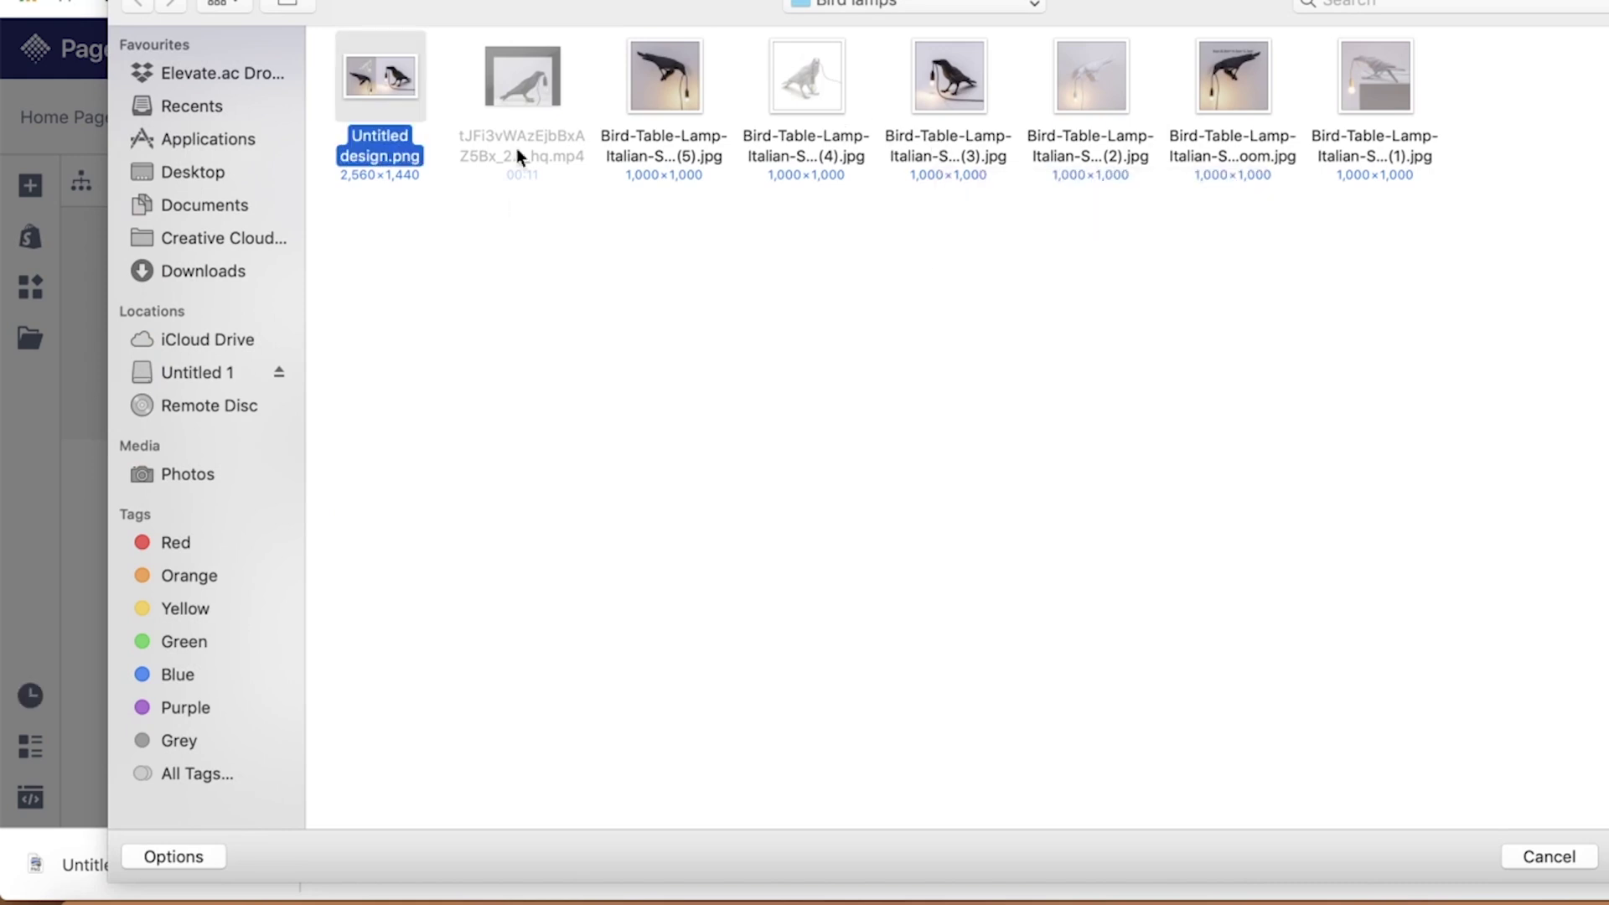
pyautogui.press('Return')
pyautogui.click(1565, 708)
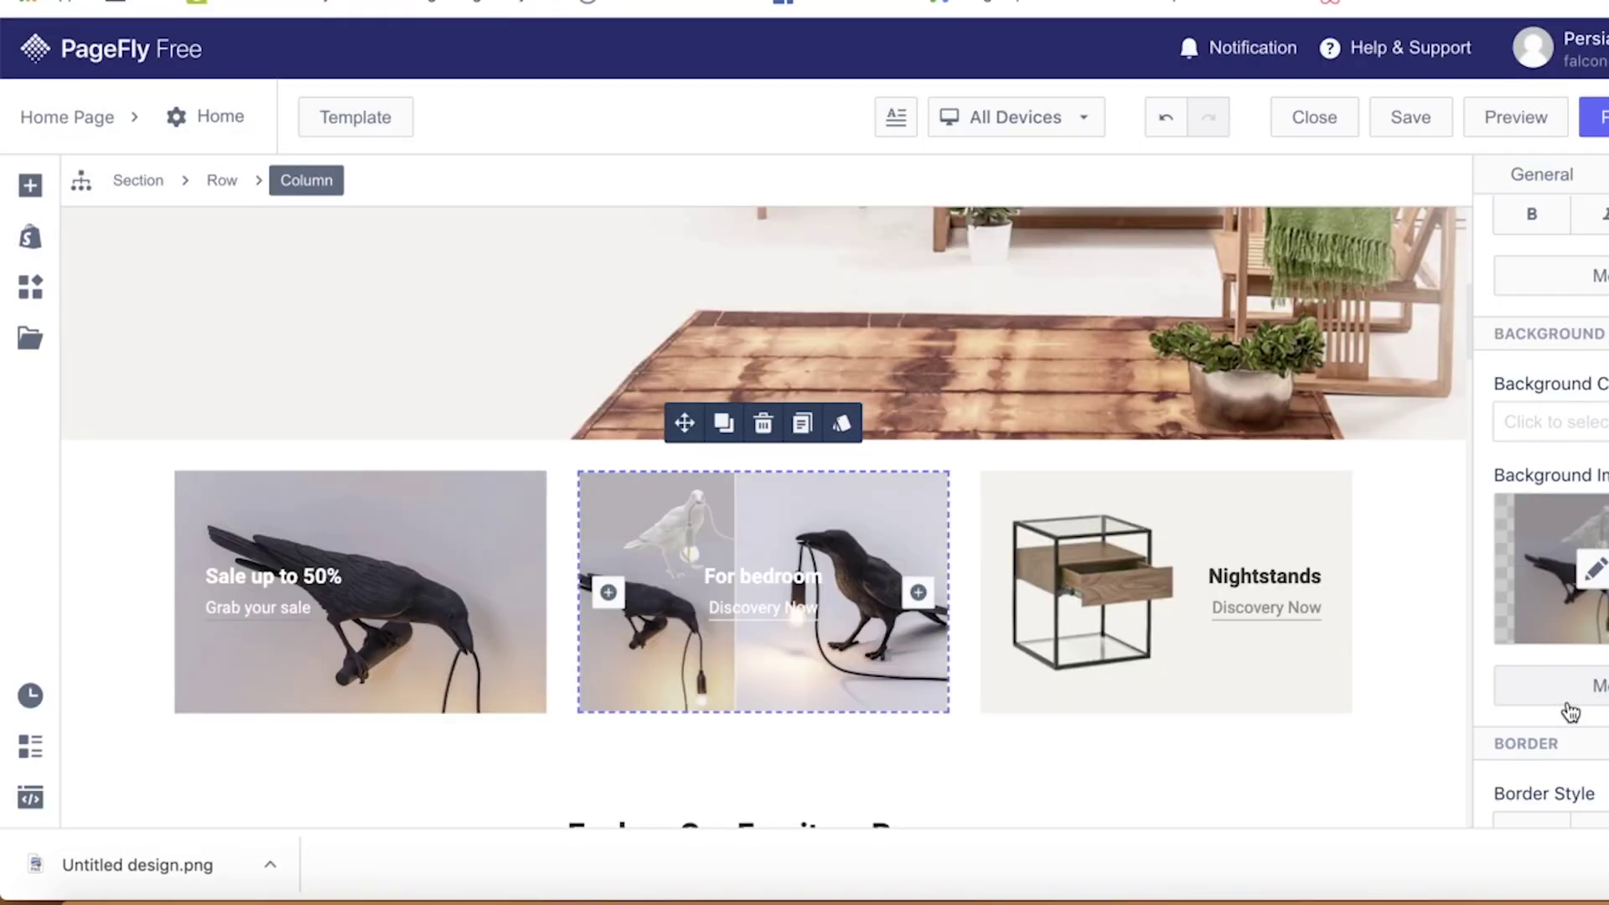
# Use the Bird Table Lamp listing's title to change the middle column's heading to "Italian Bird Desk Lamp", and set its button text colour to 9B9B9B.
pyautogui.click(811, 575)
pyautogui.press('super+t')
pyautogui.moveTo(1416, 120)
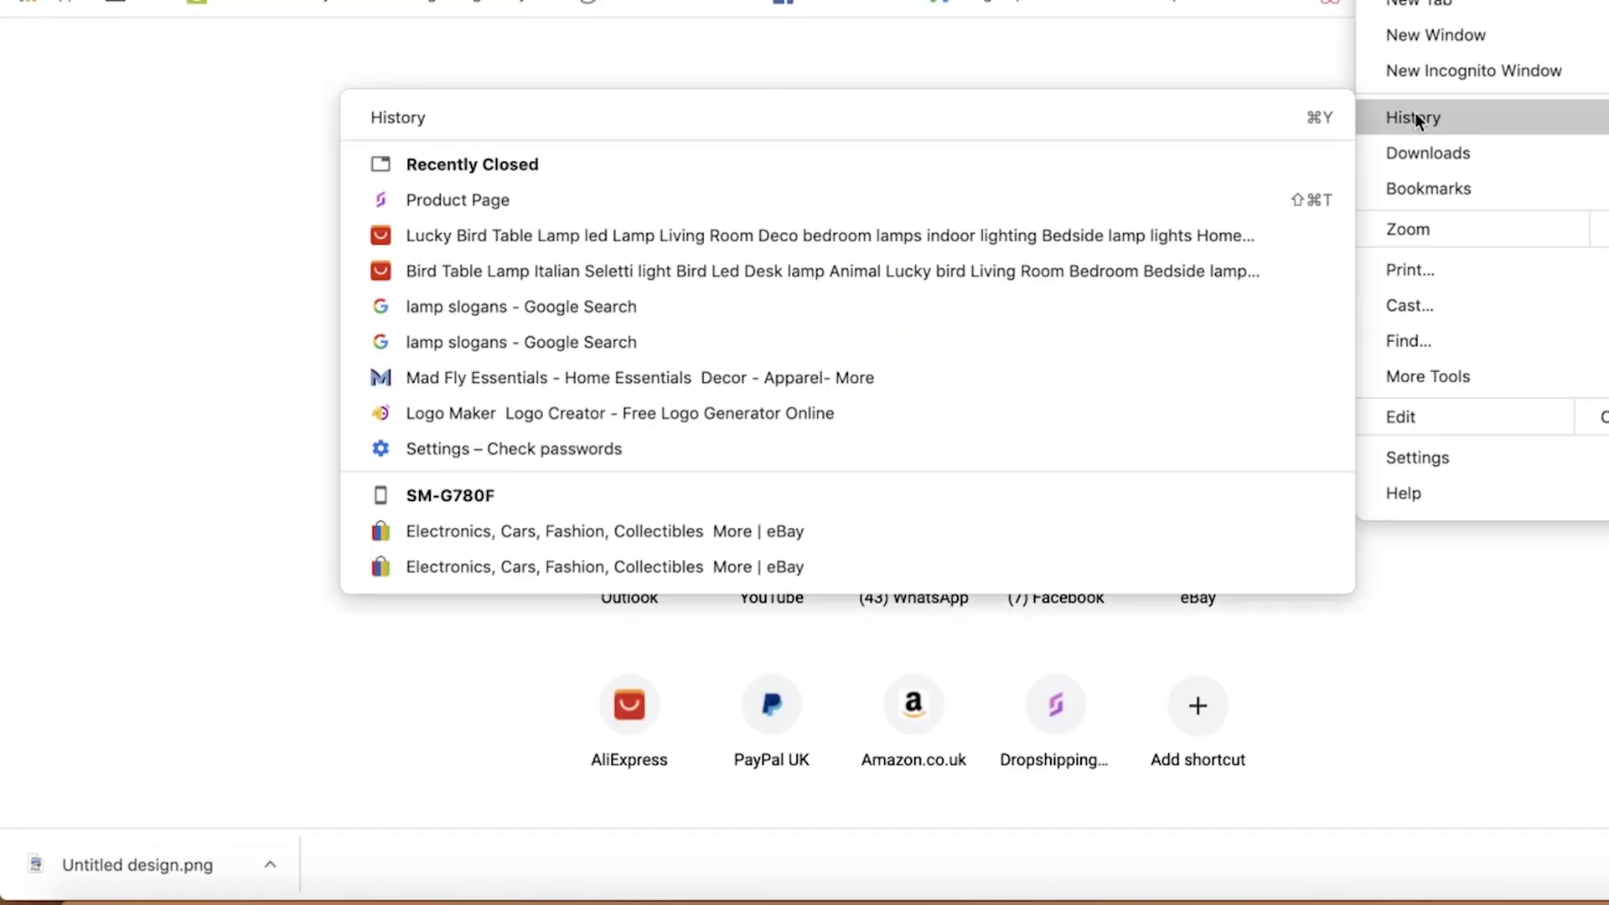
pyautogui.click(809, 271)
pyautogui.moveTo(1206, 159); pyautogui.dragTo(764, 160)
pyautogui.press('super+c')
pyautogui.hotkey('ctrl', 'shift', 'Tab')
pyautogui.press('super+v')
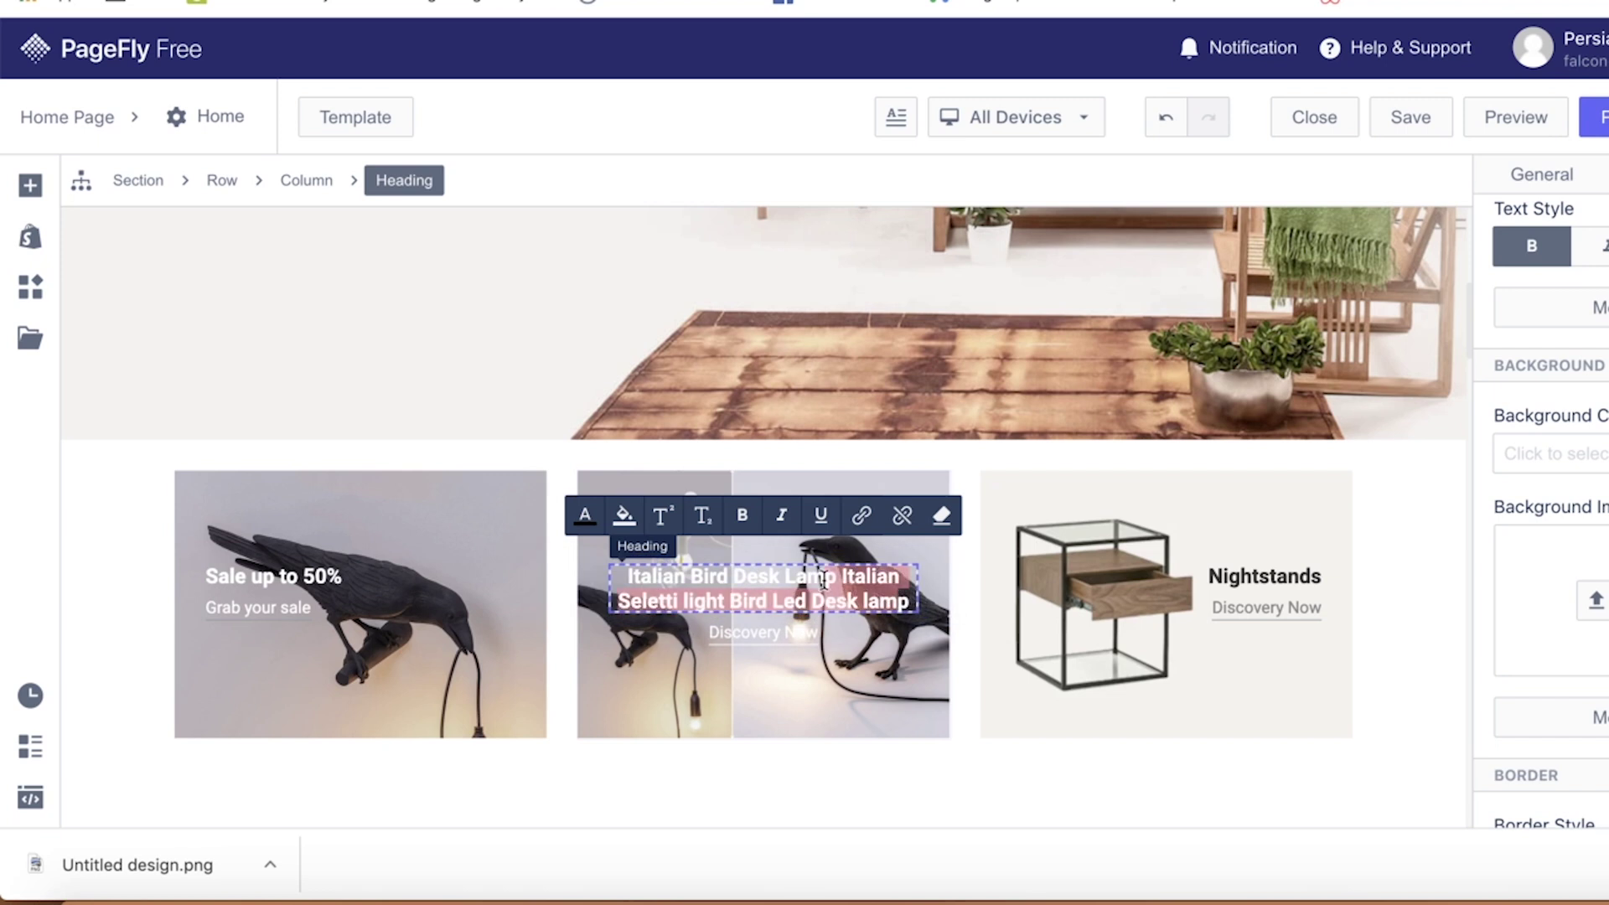
pyautogui.press('super+z')
pyautogui.click(762, 607)
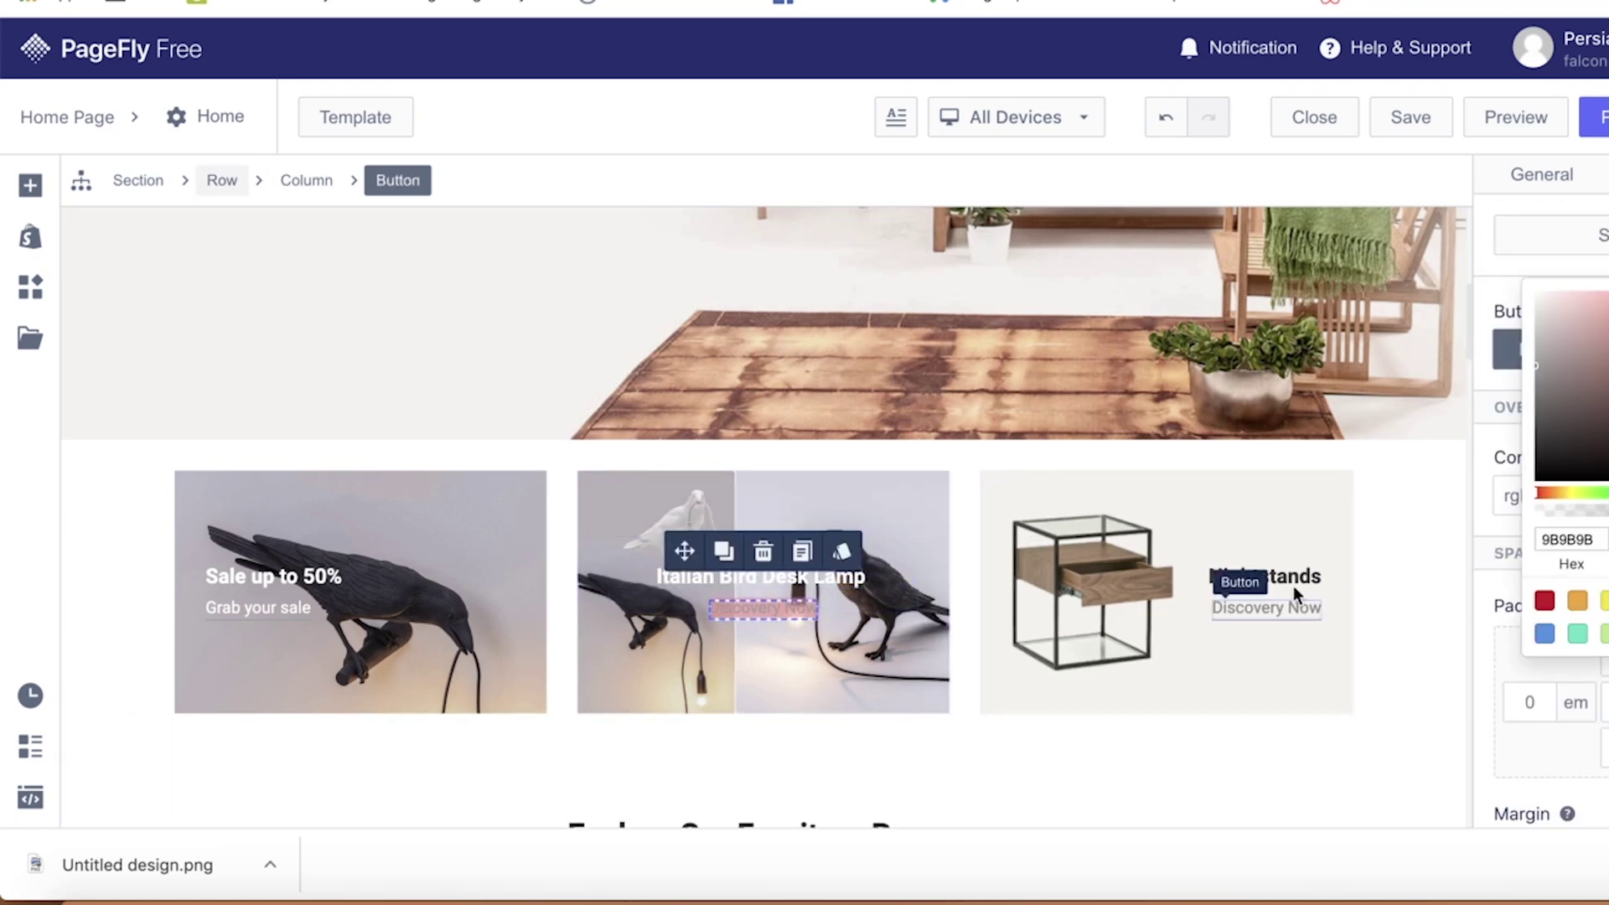
# Replace the "Nightstands" column's background with the bird lamp photo showing the lamp's size, and set its heading colour to 9B9B9B.
pyautogui.click(1257, 645)
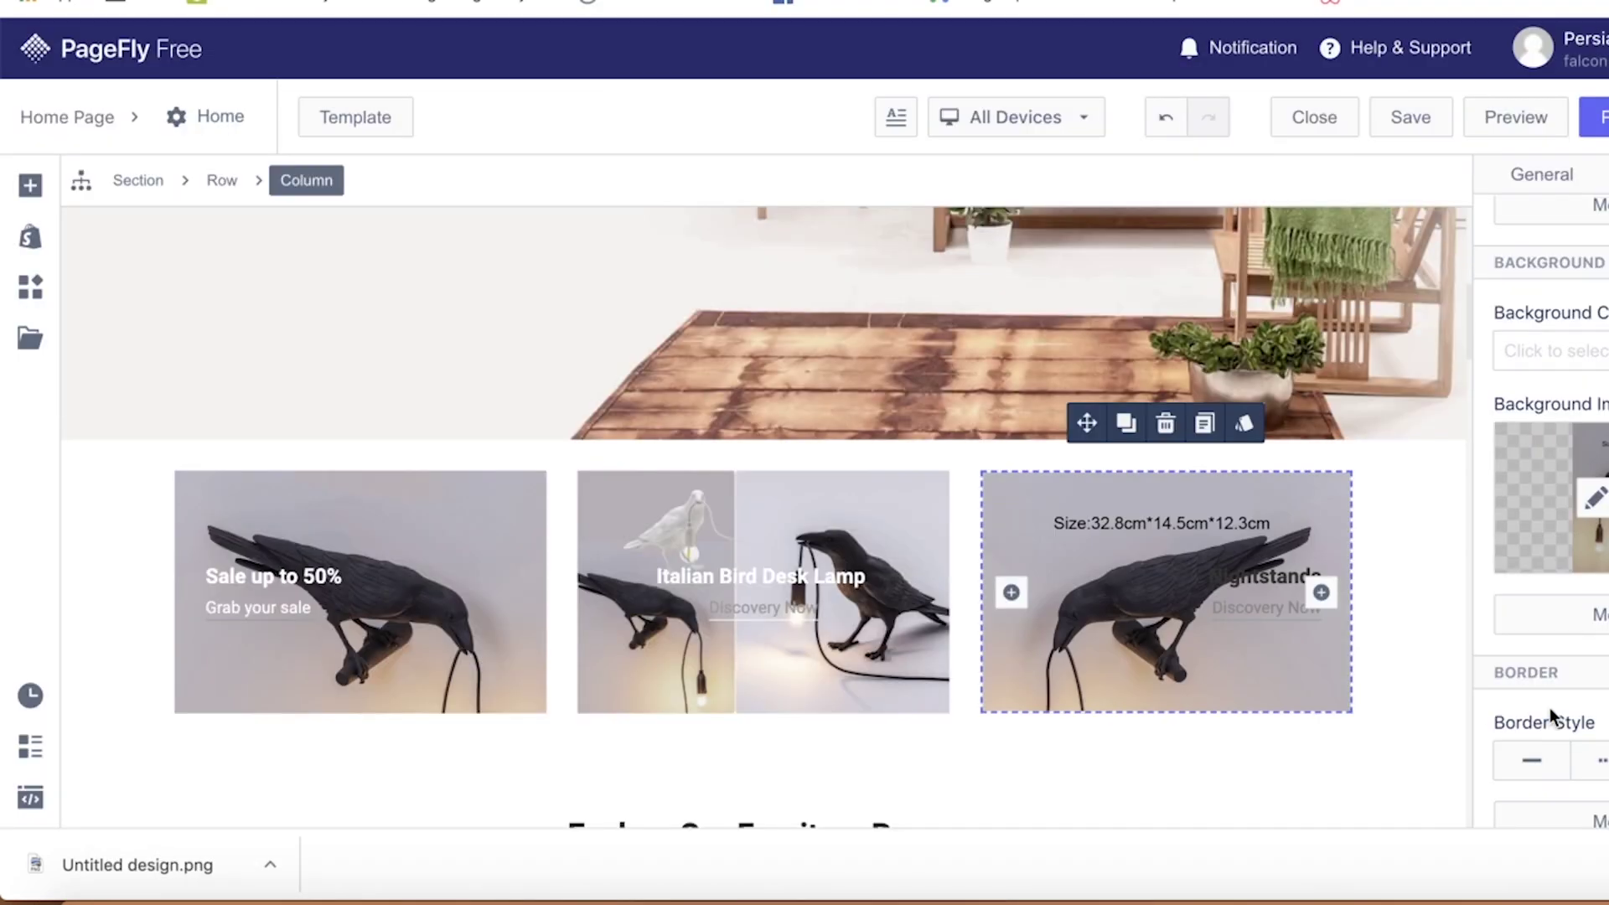
pyautogui.click(1257, 610)
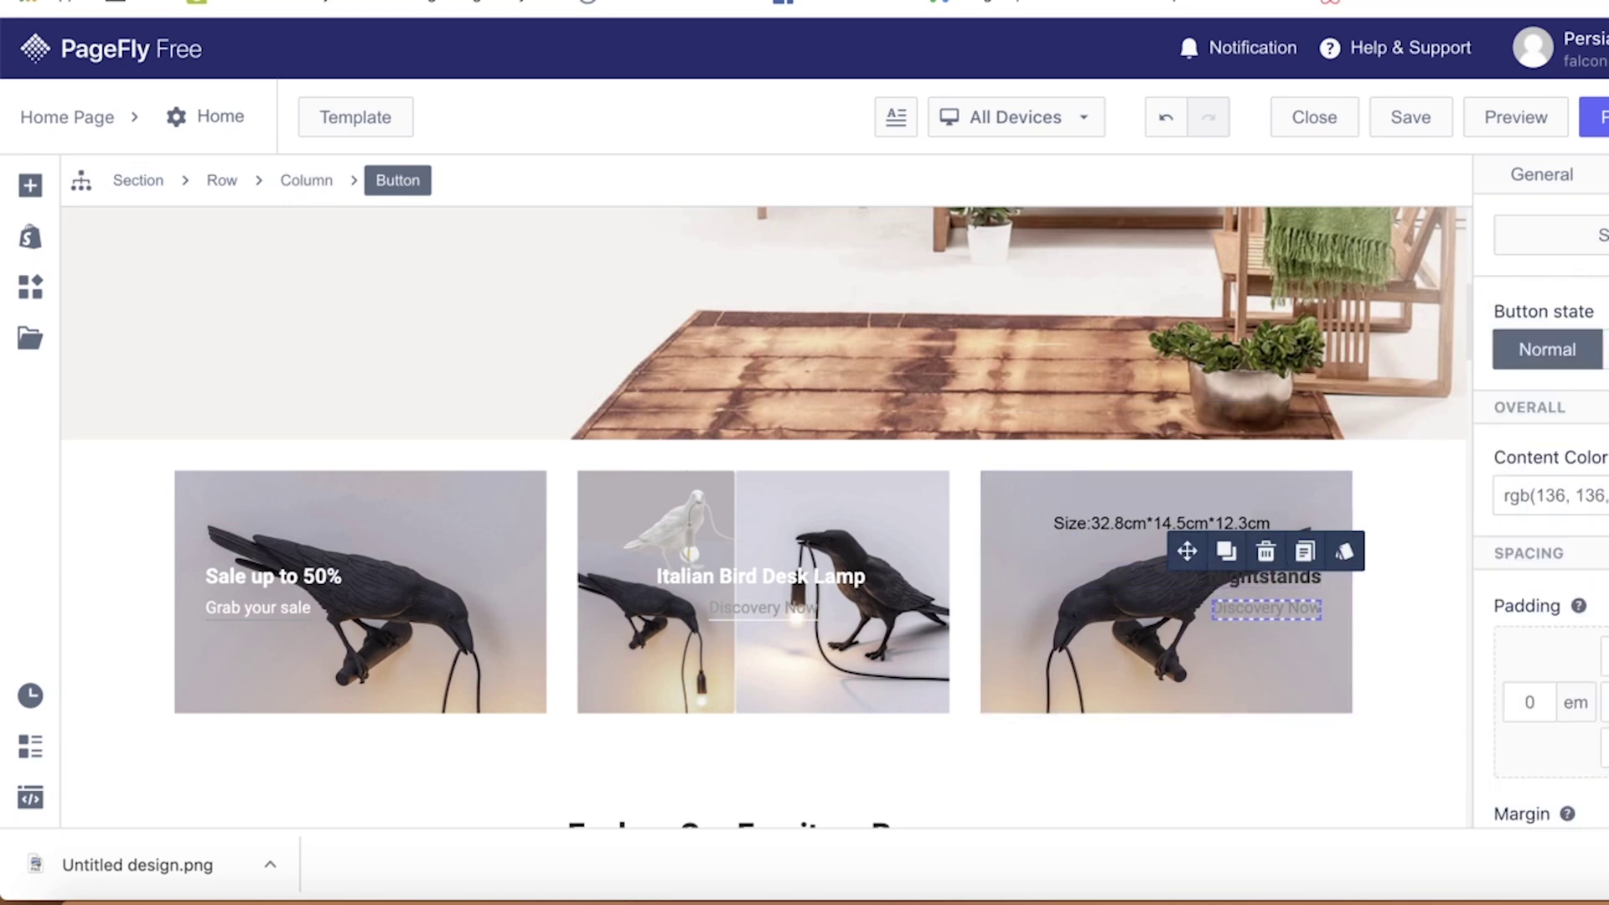
pyautogui.click(1304, 573)
pyautogui.click(1282, 659)
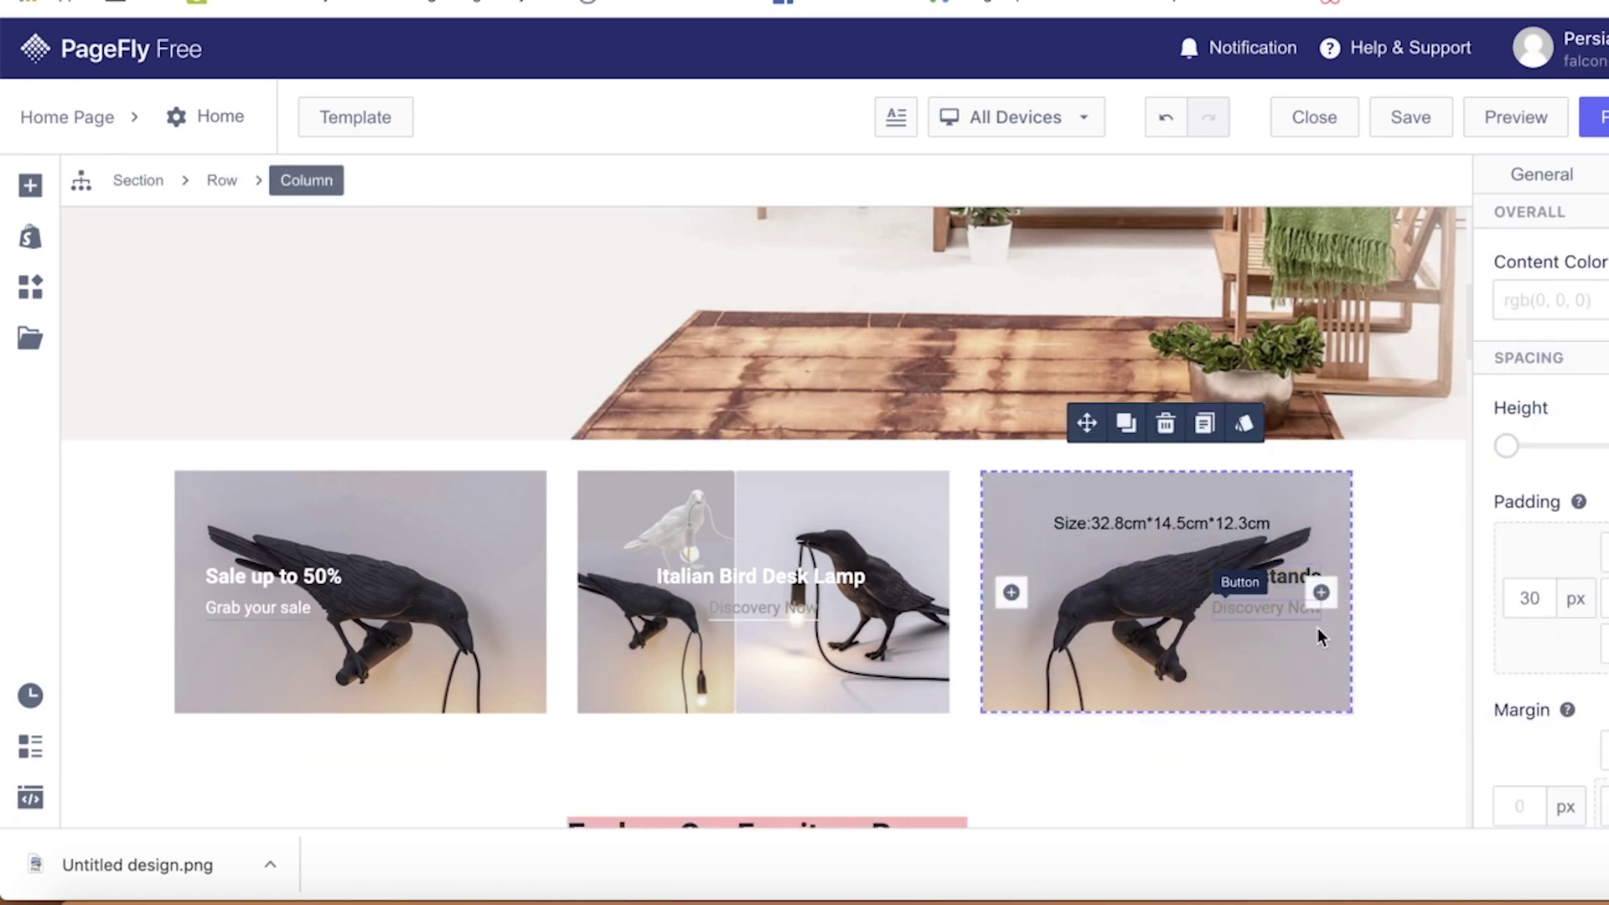
pyautogui.click(1300, 573)
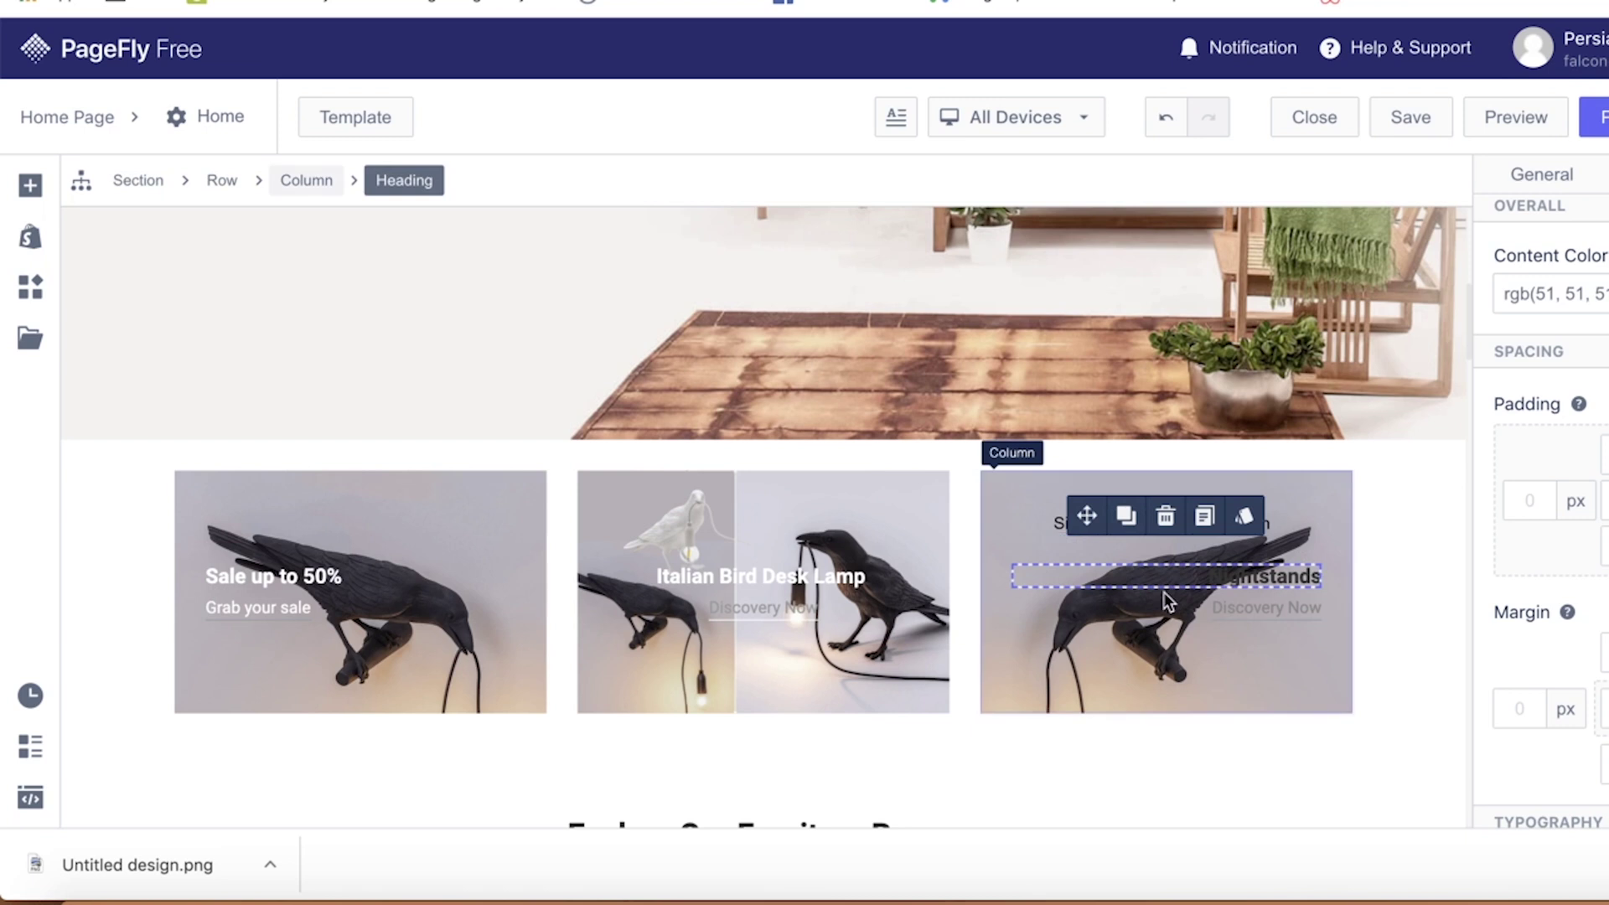
pyautogui.click(1409, 585)
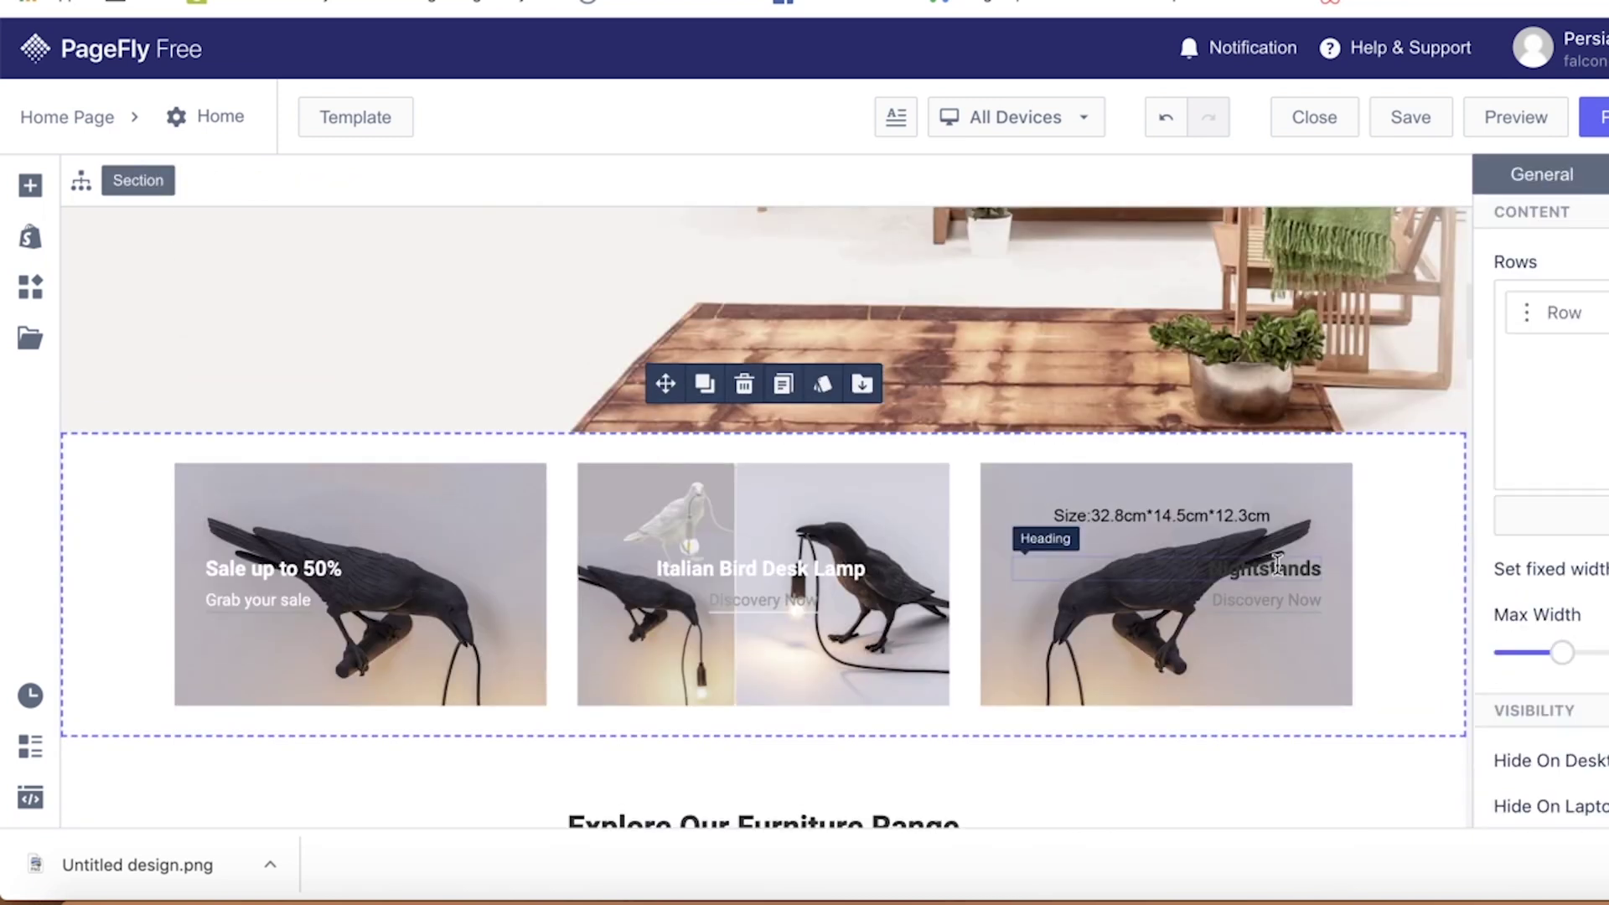
pyautogui.click(1219, 570)
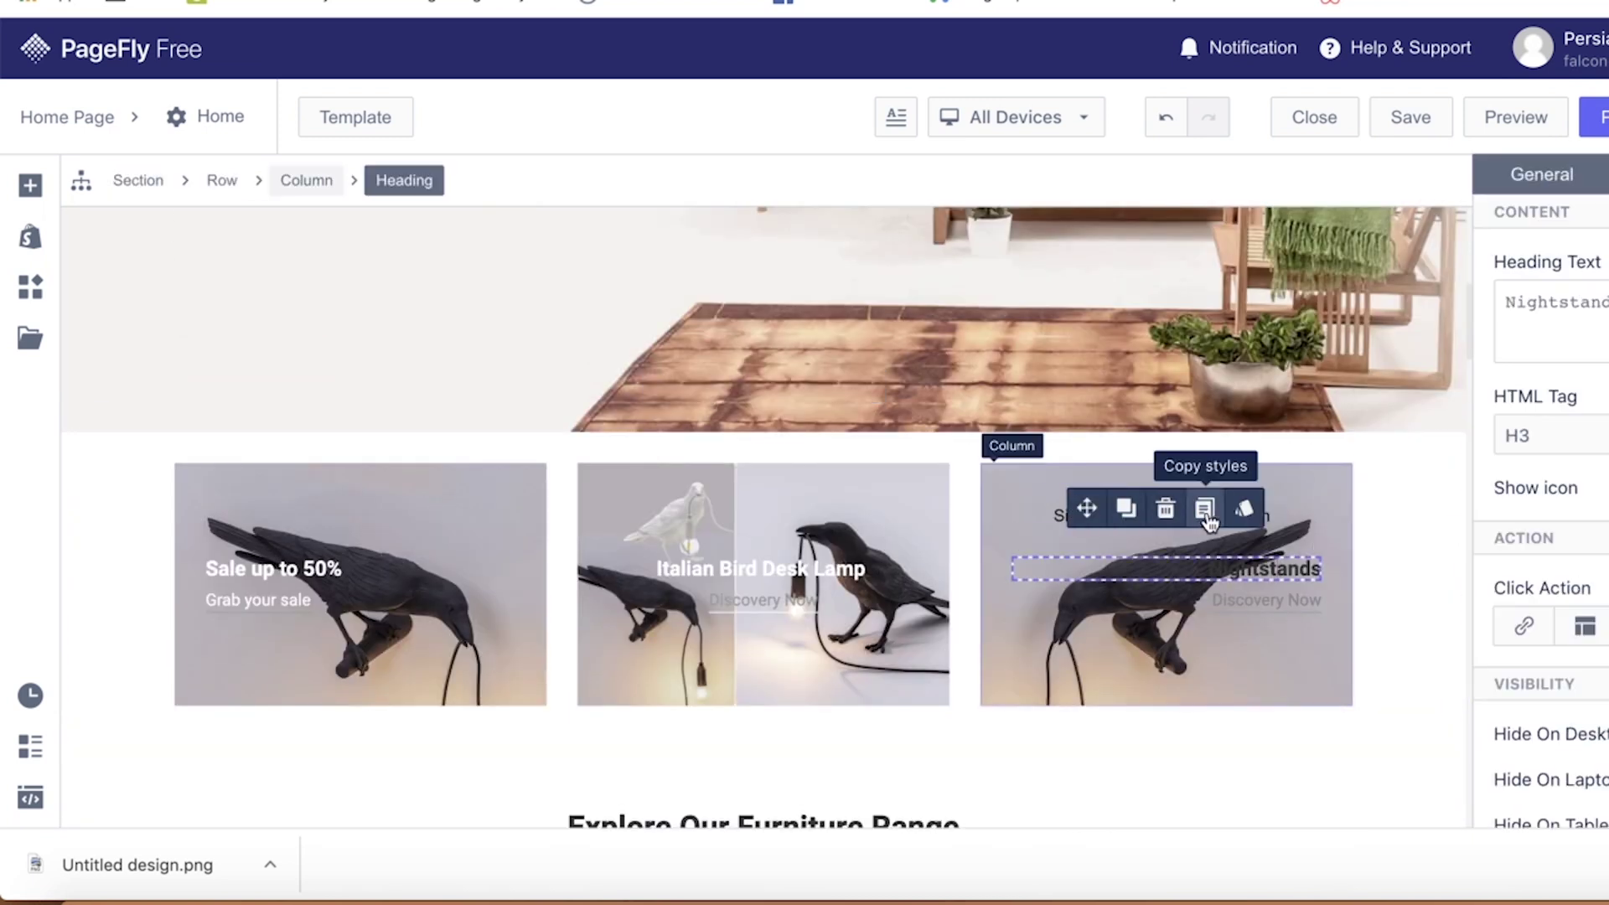
pyautogui.click(1407, 595)
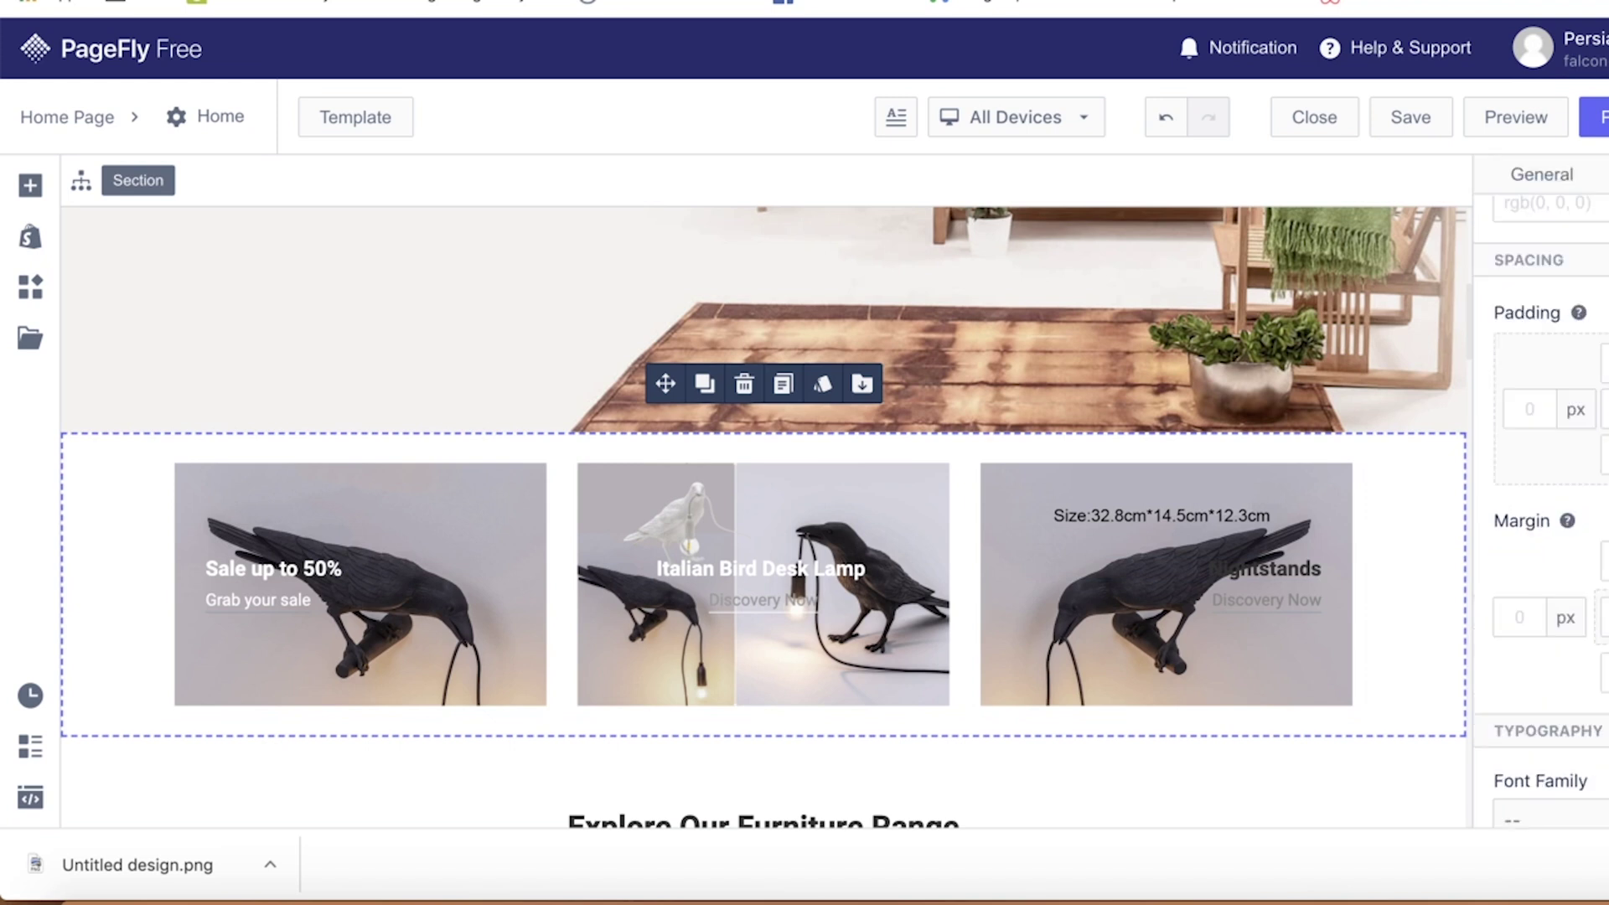
pyautogui.doubleClick(1275, 575)
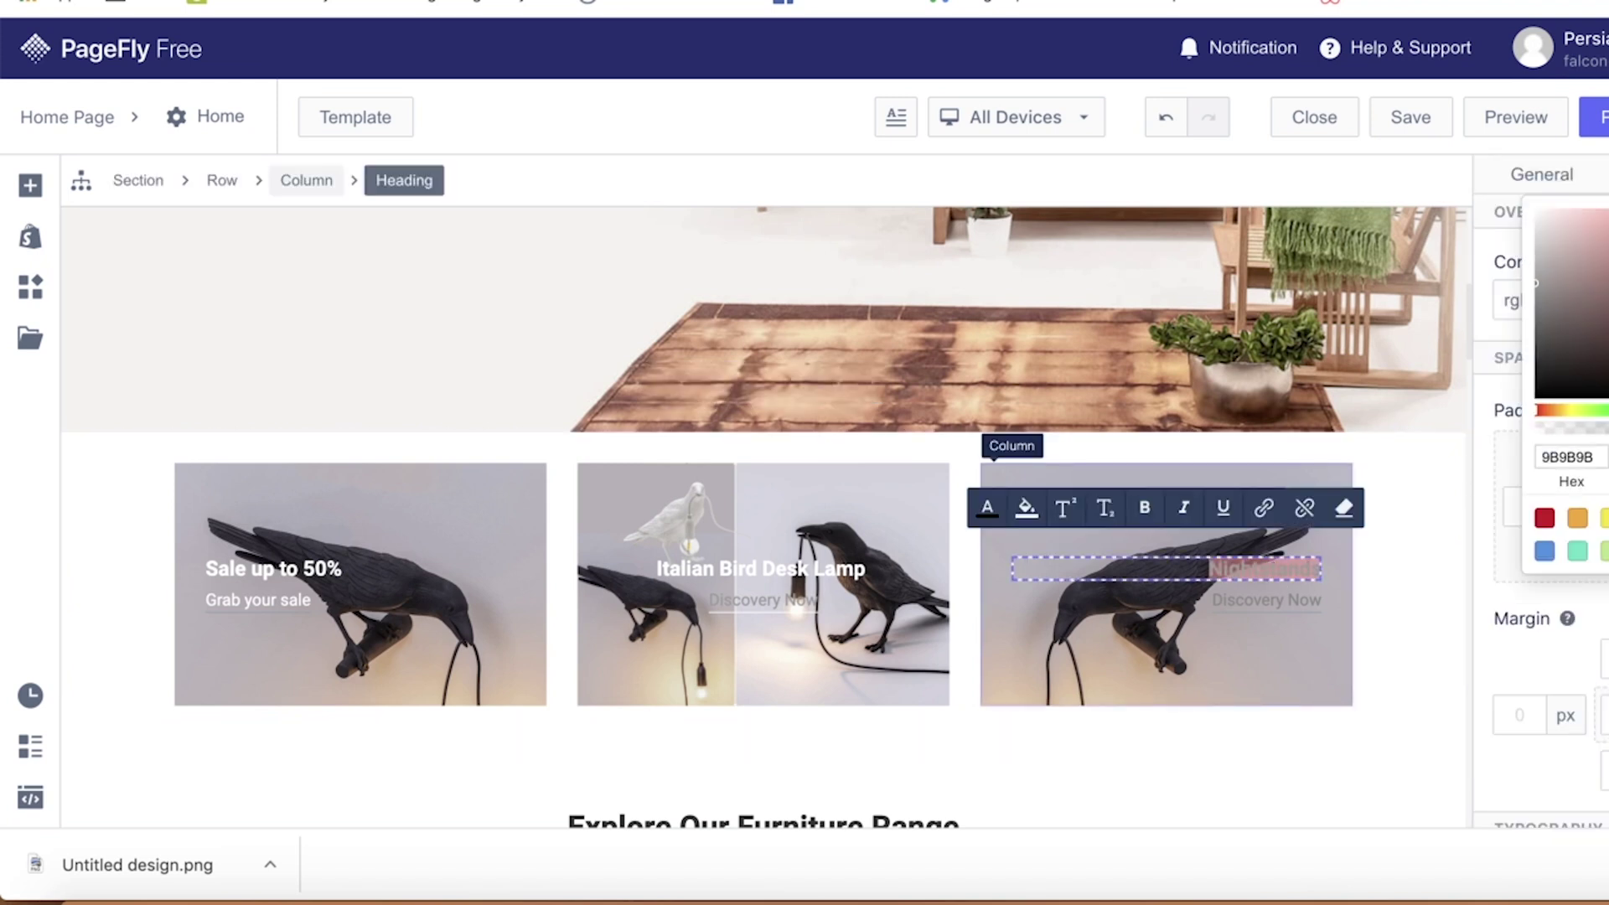
# Replace the supporting paragraph under the "Winter Collection" heading with "Your home deseerves it".
pyautogui.scroll(10, 764, 518)
pyautogui.doubleClick(256, 401)
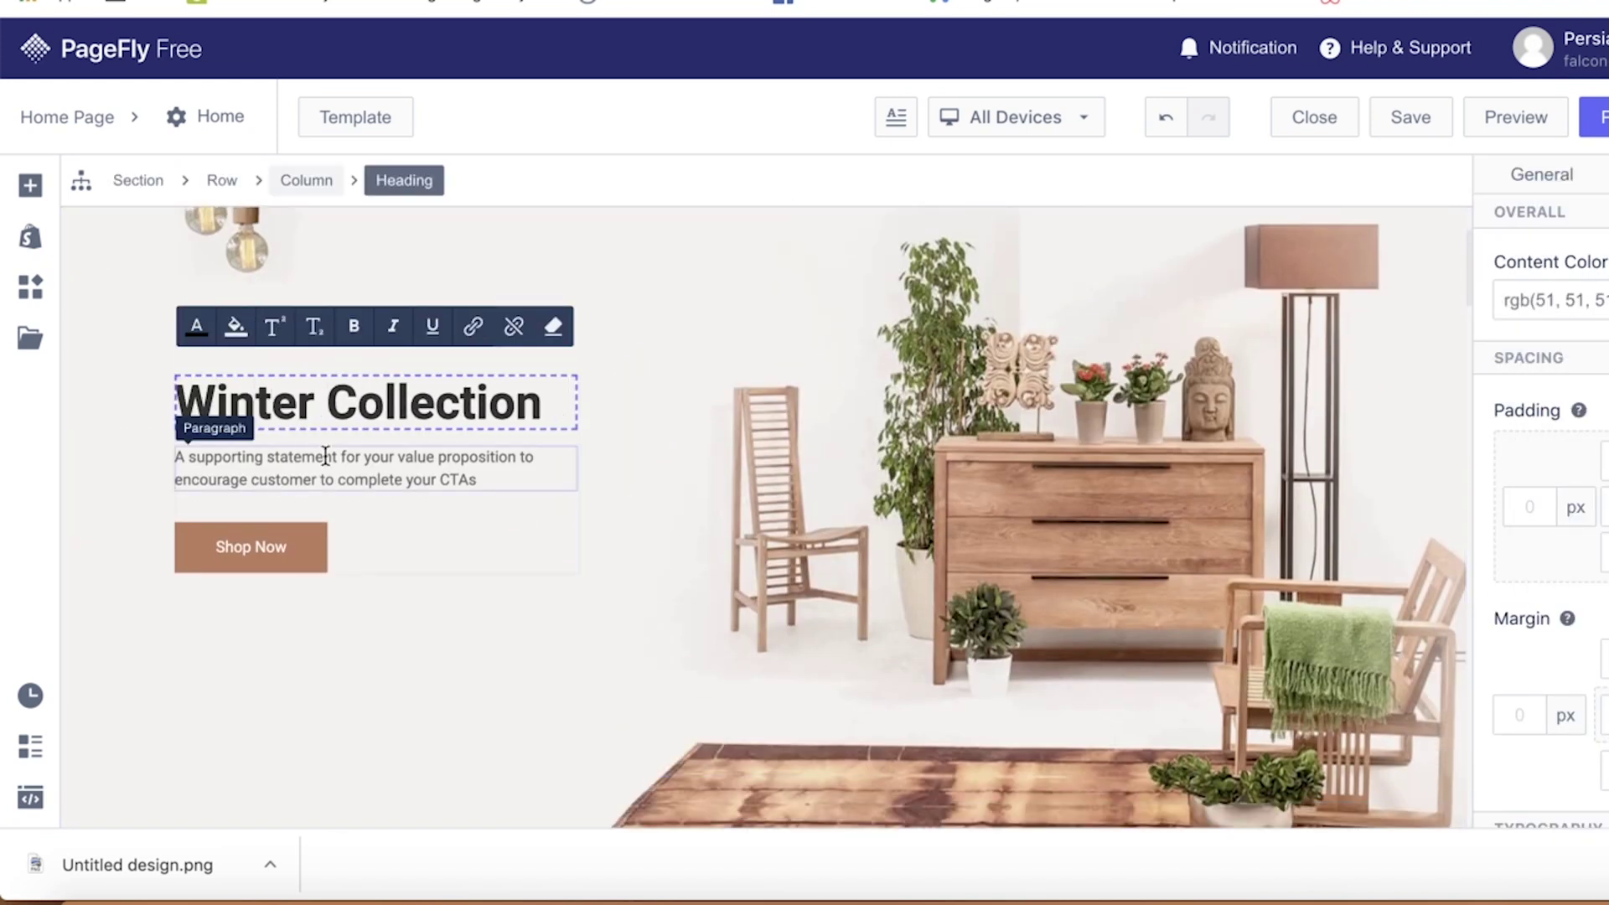
pyautogui.tripleClick(325, 455)
pyautogui.write('Your hom')
# Preview the PageFly home page from banner to furniture range, and compare it with the Minimal theme's home page preview.
pyautogui.scroll(-15, 650, 720)
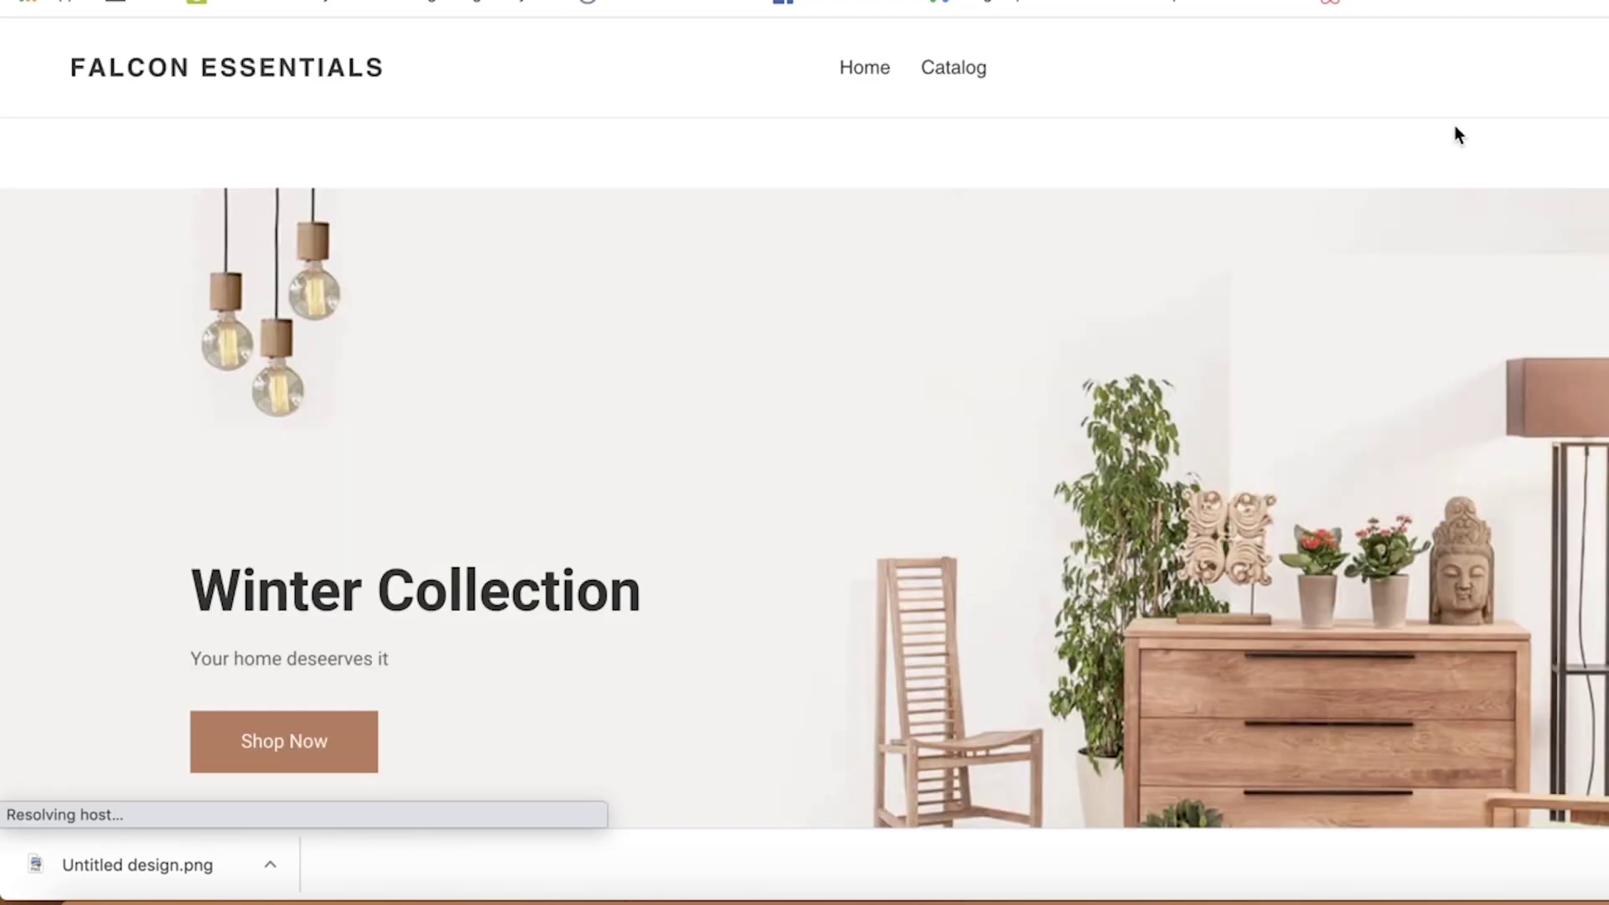
pyautogui.scroll(-5, 1052, 411)
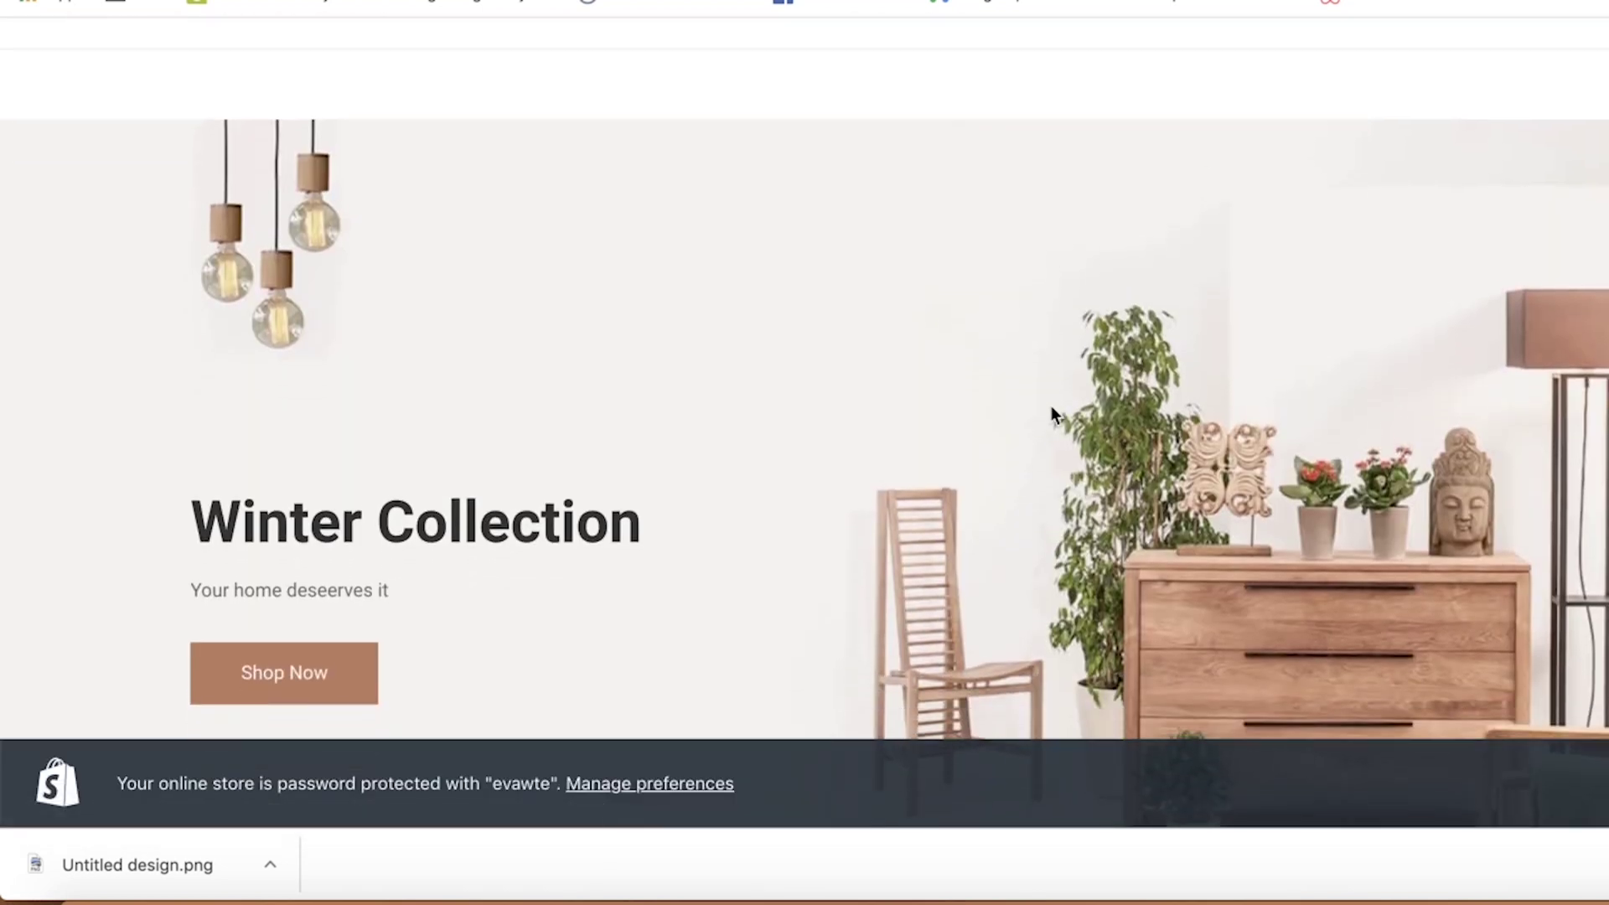
pyautogui.scroll(-10, 1052, 410)
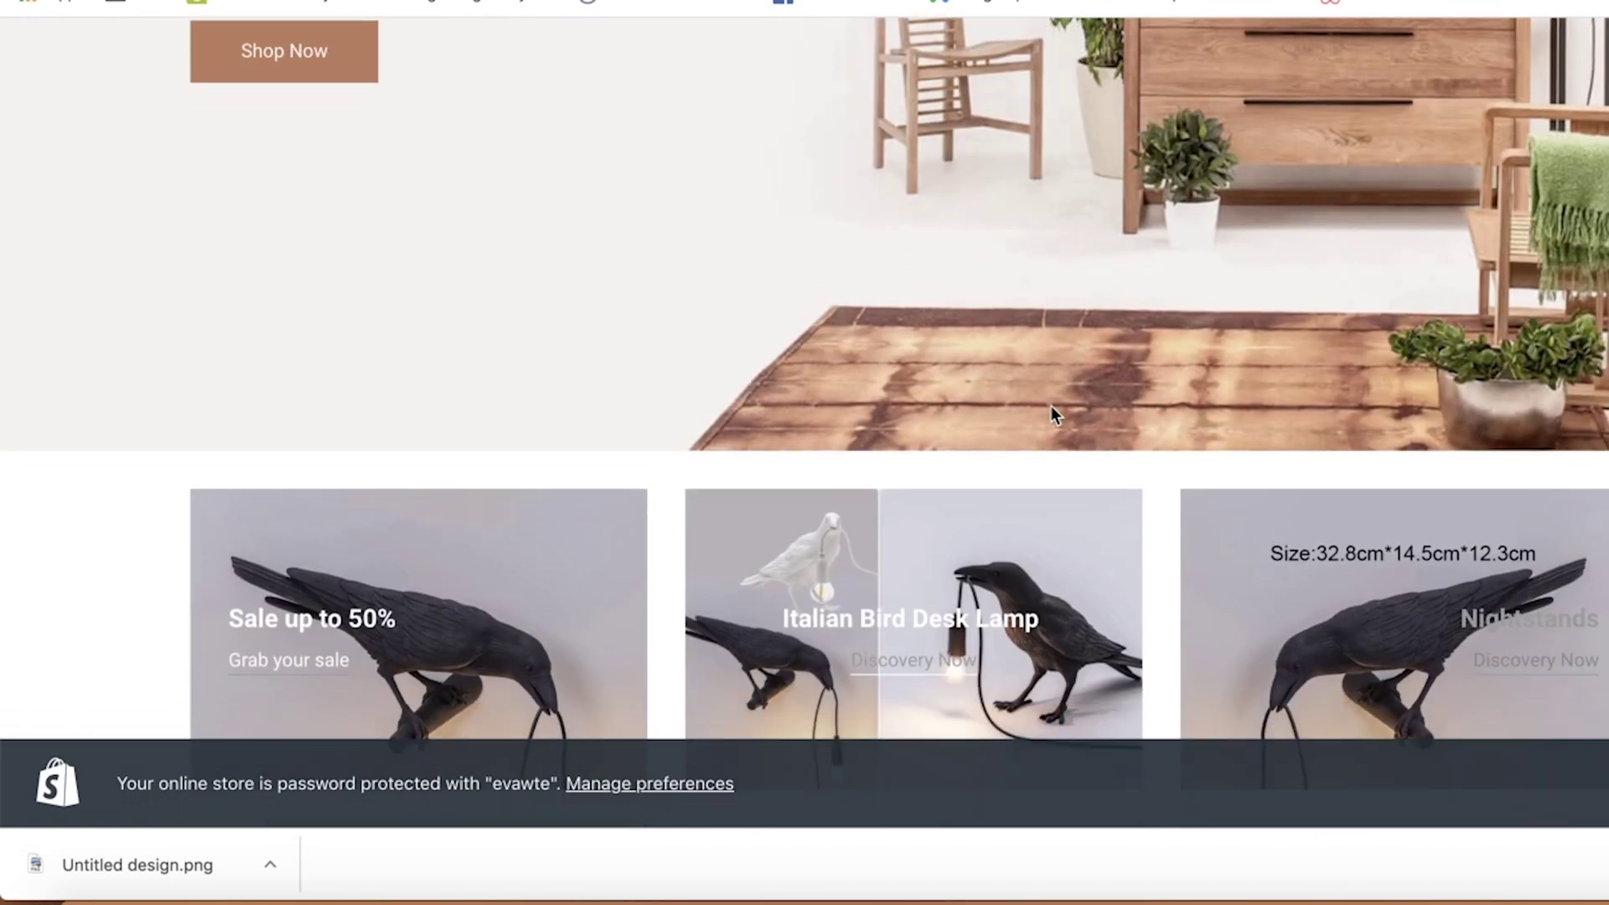
pyautogui.scroll(-5, 1051, 405)
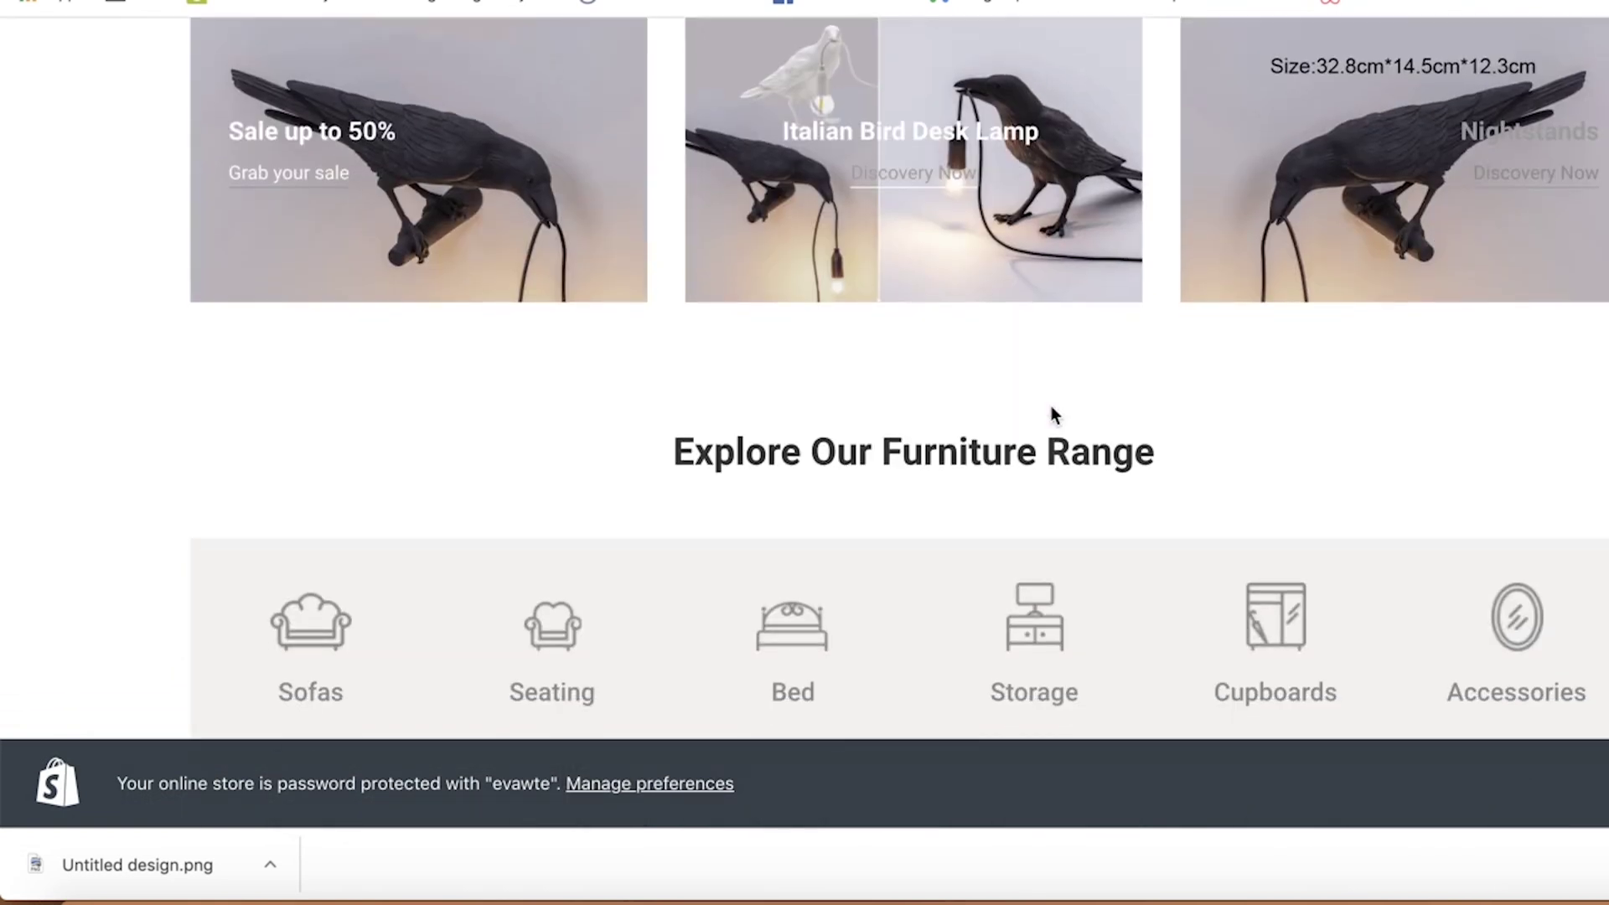
pyautogui.scroll(20, 1054, 410)
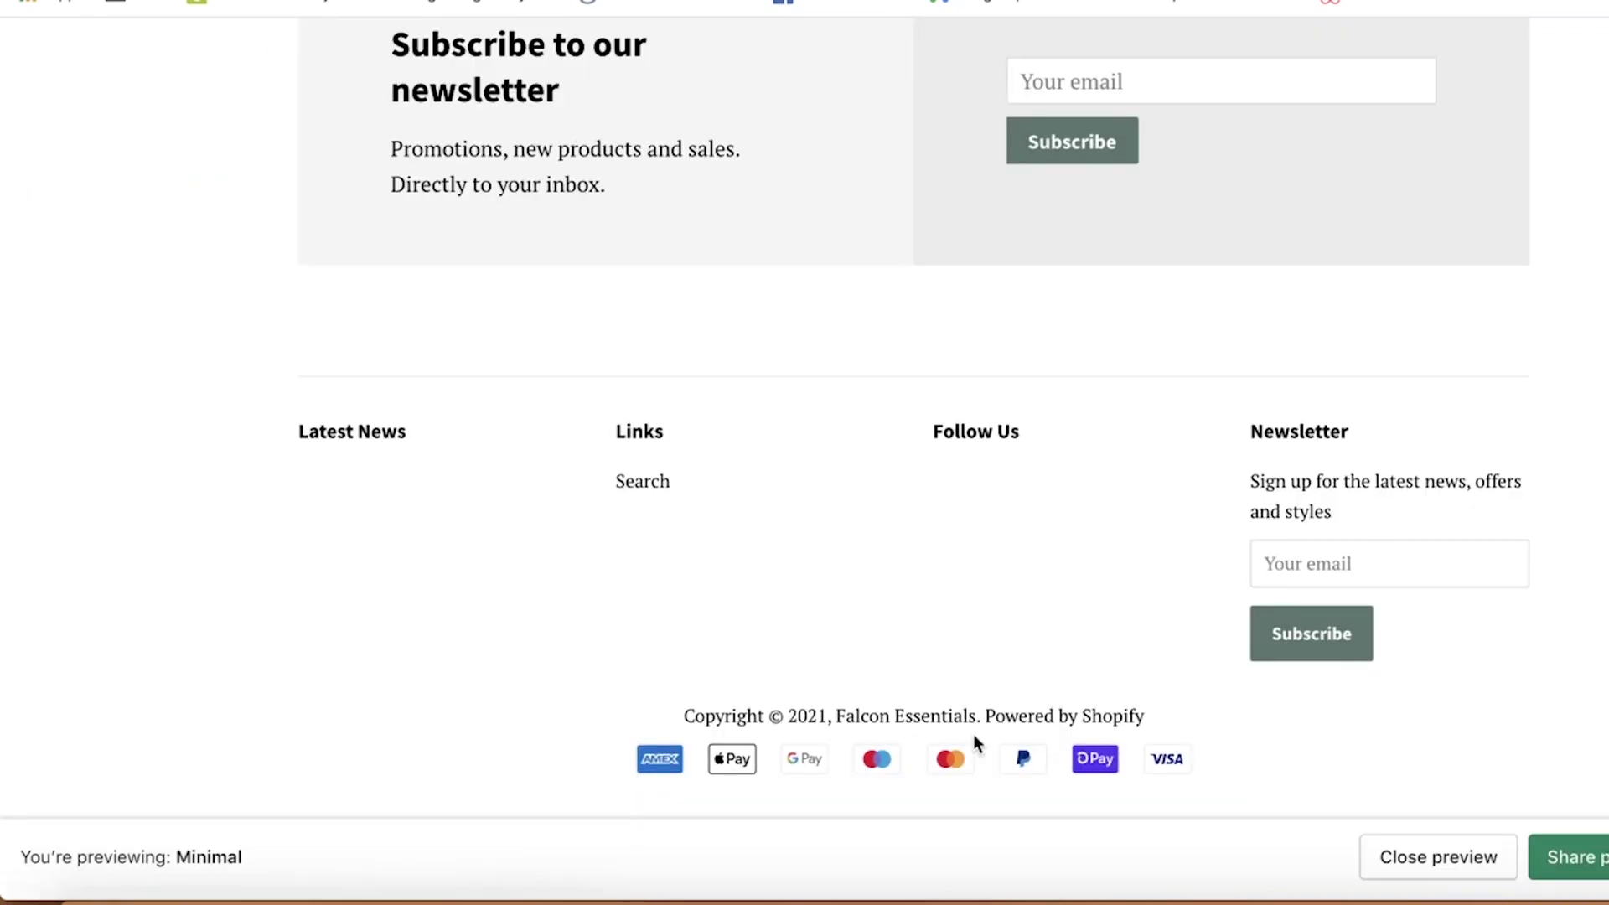
pyautogui.scroll(20, 973, 743)
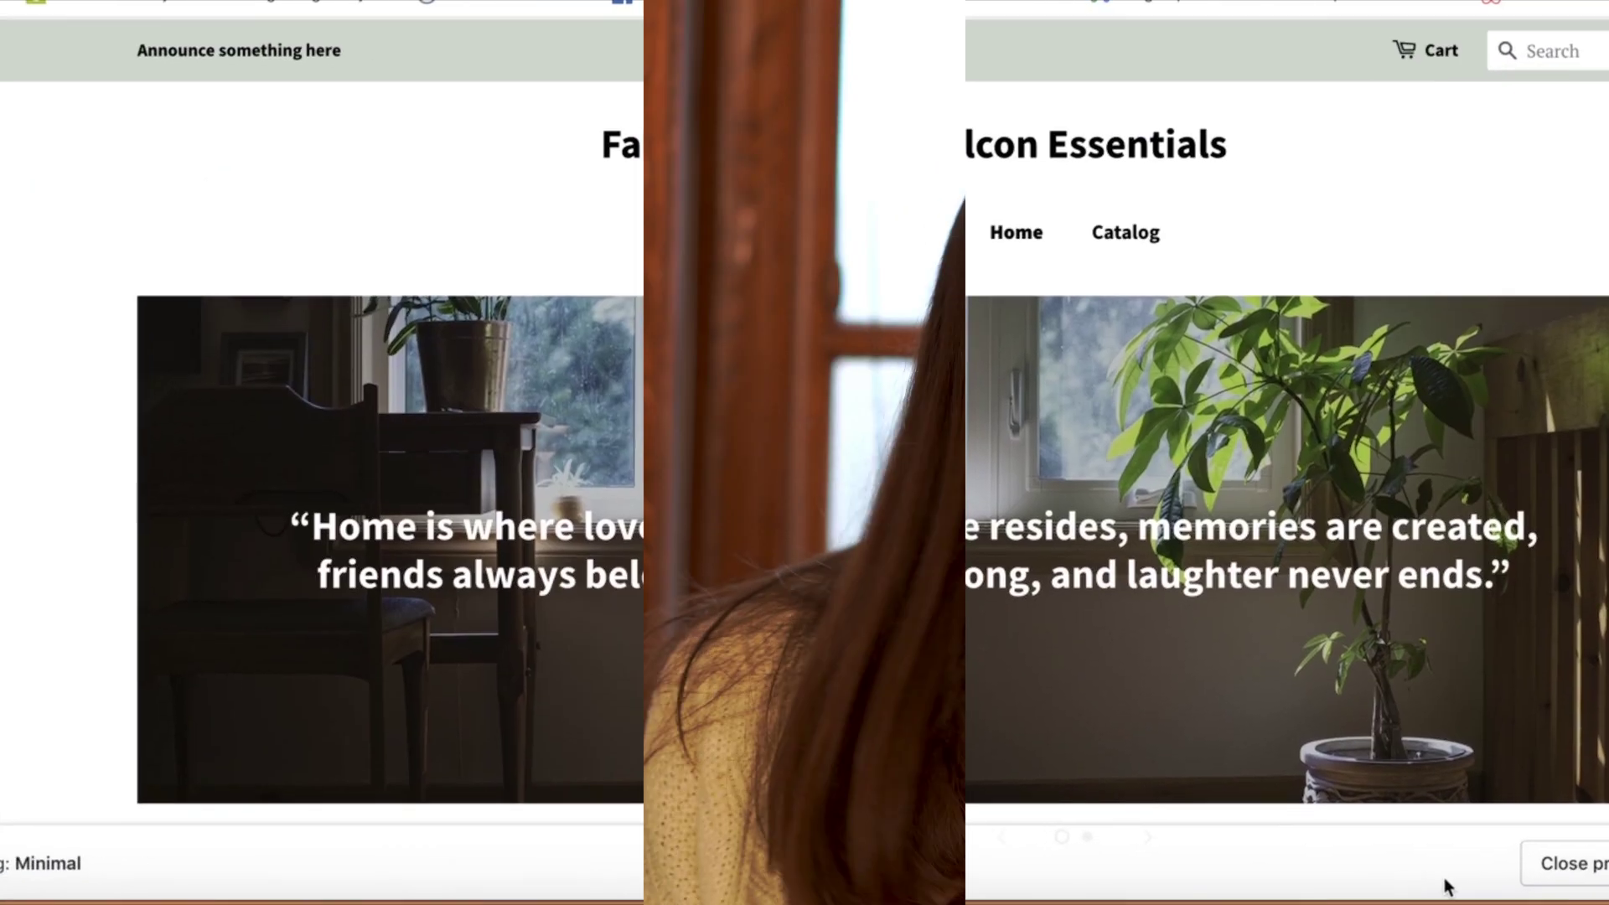